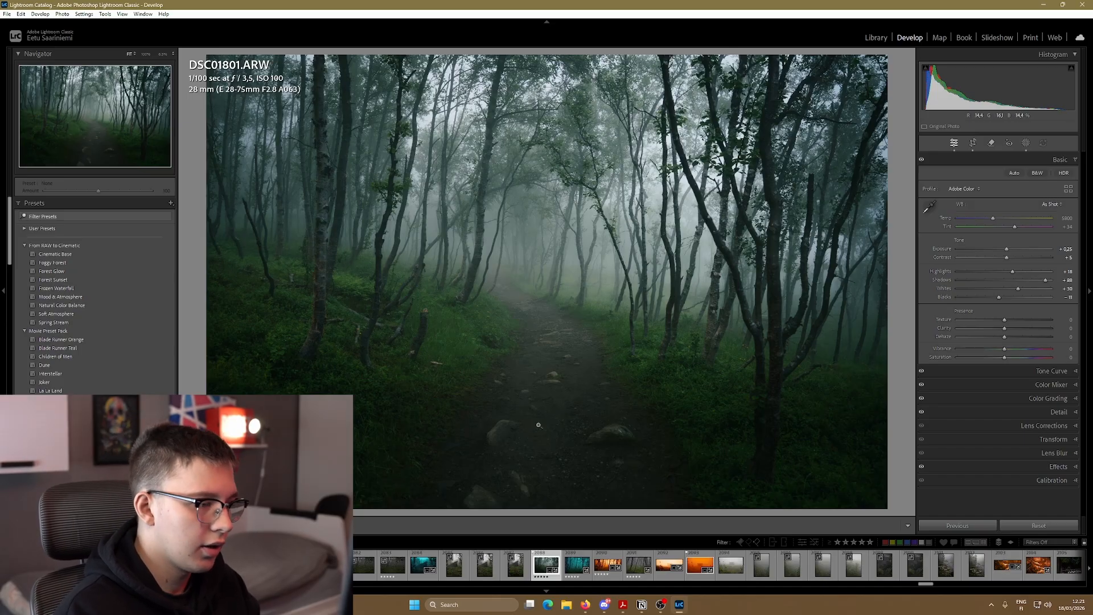
View the edited example photos DSC01802 and DSC01806, and return to the forest path photo DSC01801
left_click(576, 566)
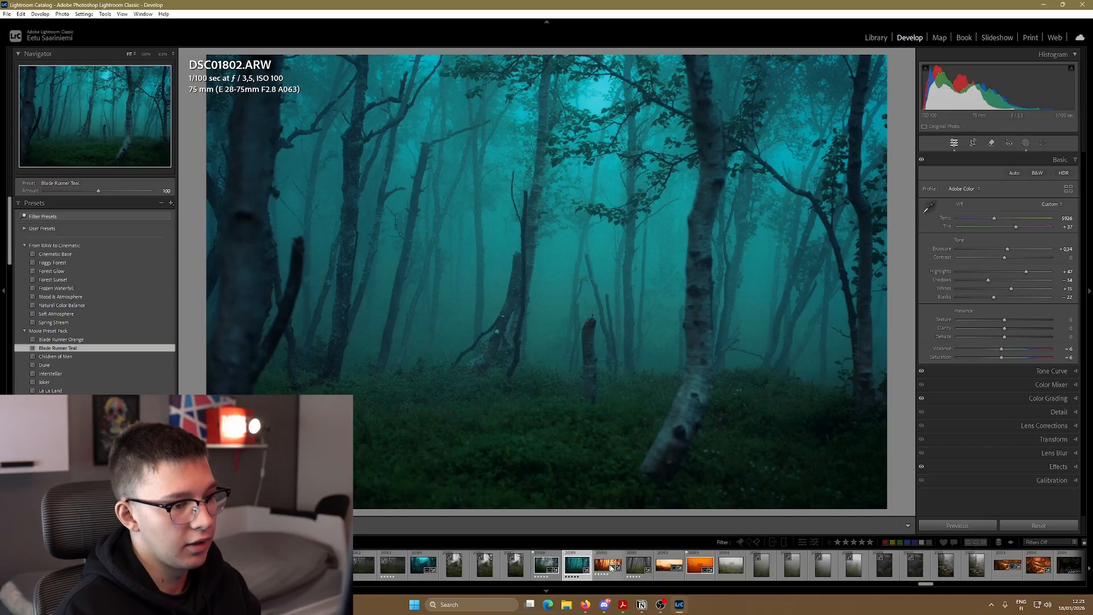
left_click(700, 565)
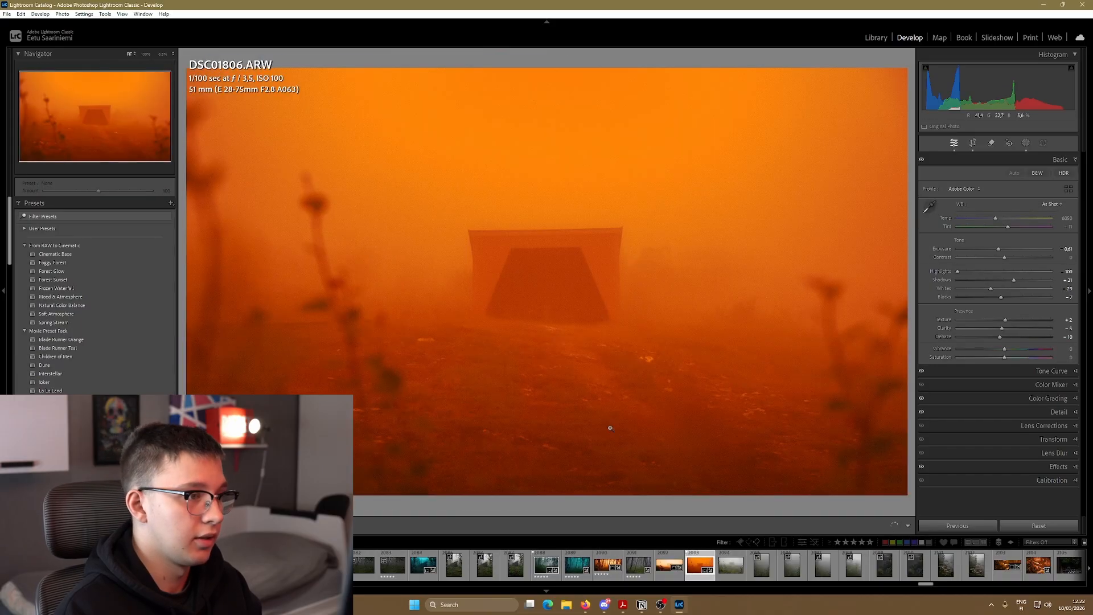
left_click(544, 566)
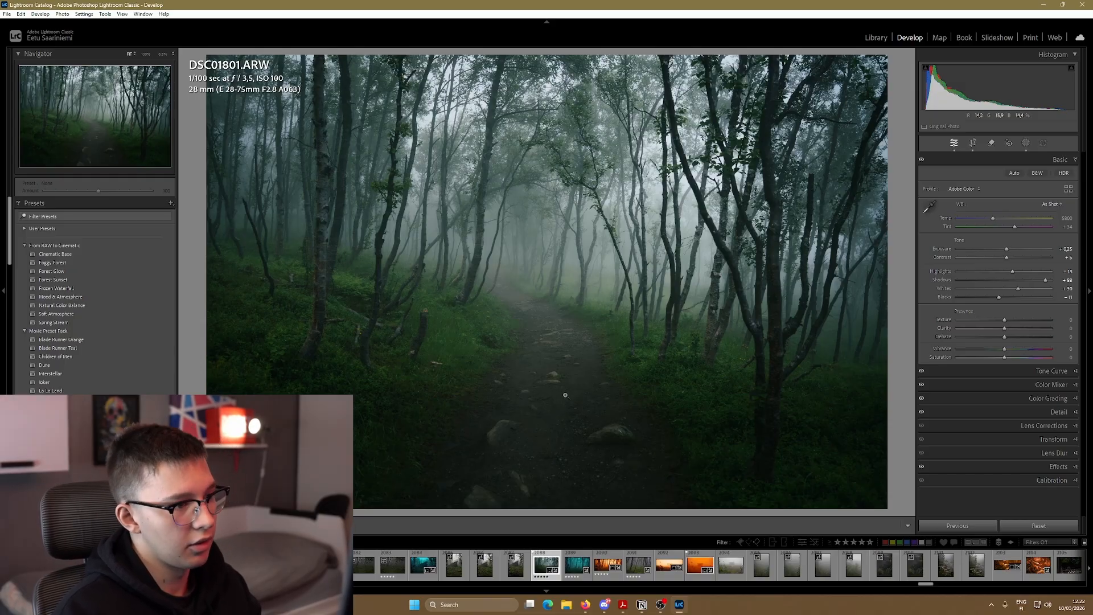
Compare the before and after versions of the edited forest path photo several times
key("backslash")
key("backslash")
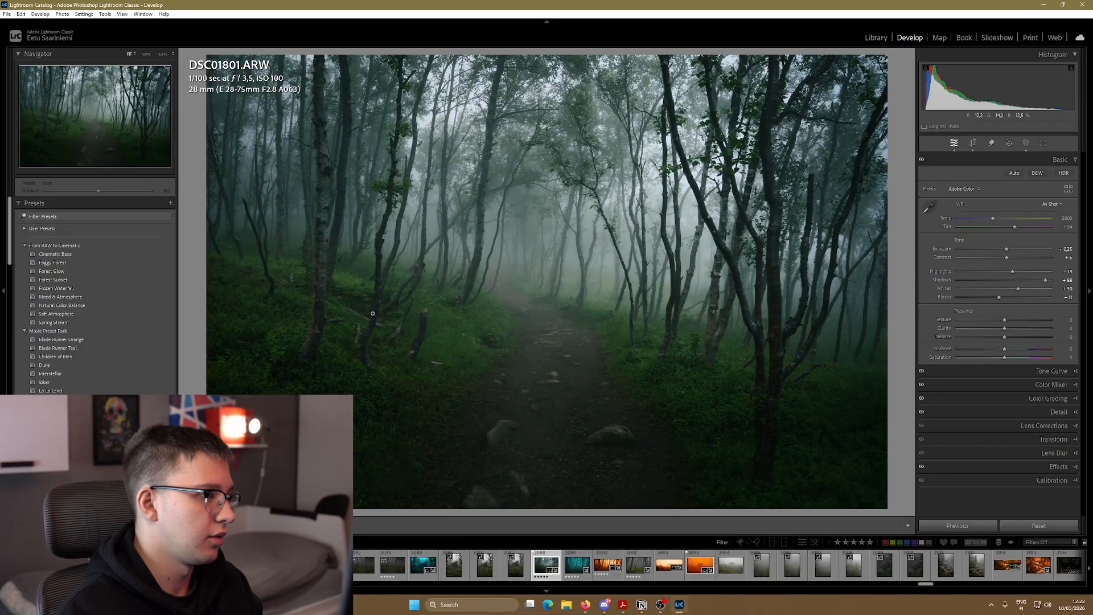
key("backslash")
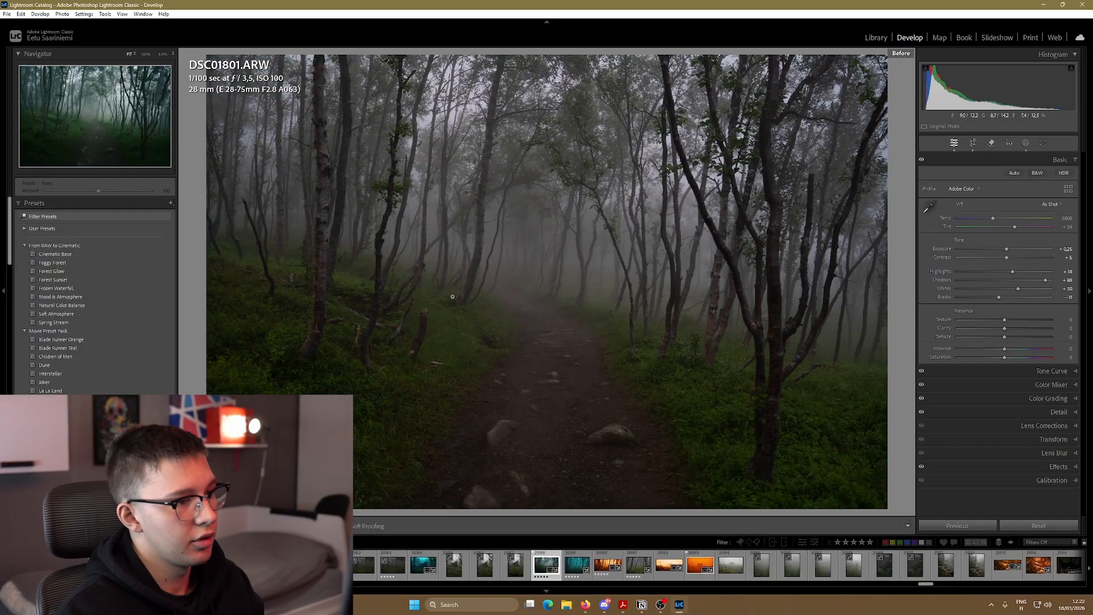
key("backslash")
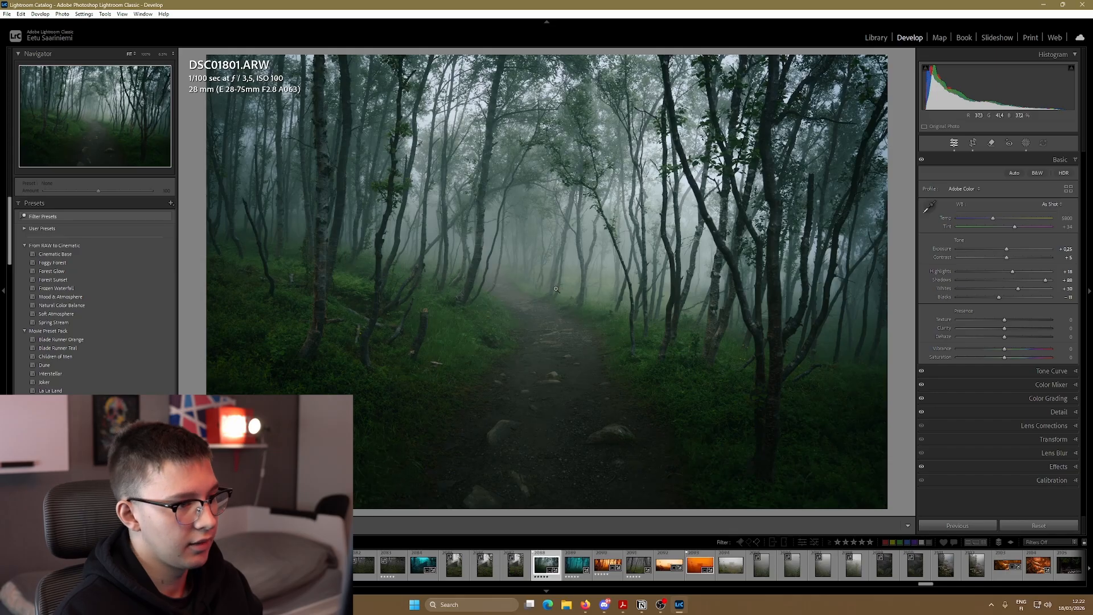
key("backslash")
key("backslash")
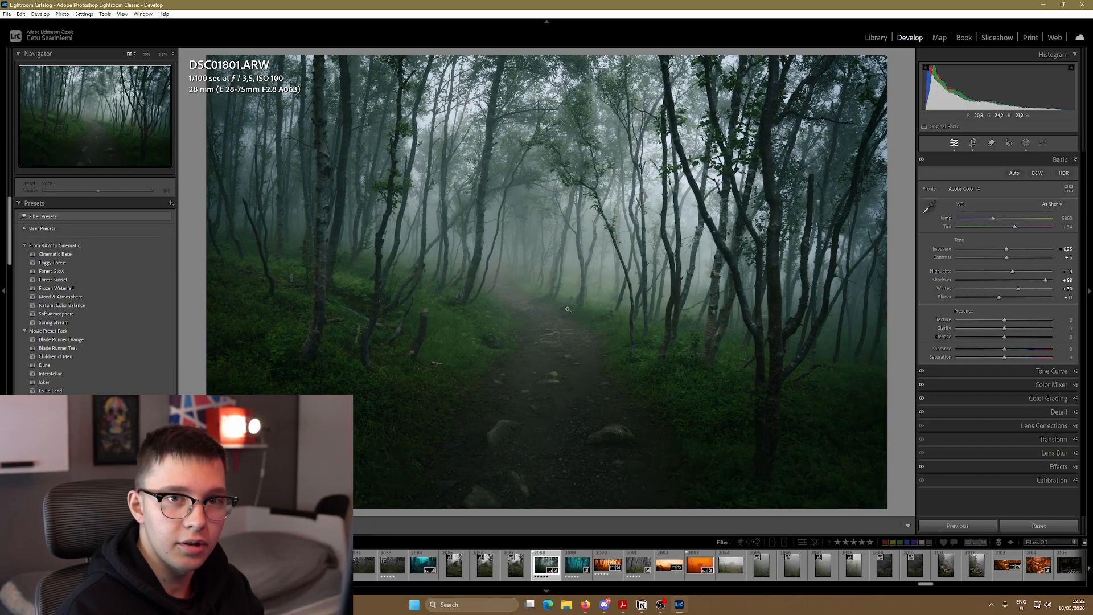
Switch to the unedited copy of the forest path photo and raise its exposure to +0.48
key("Right")
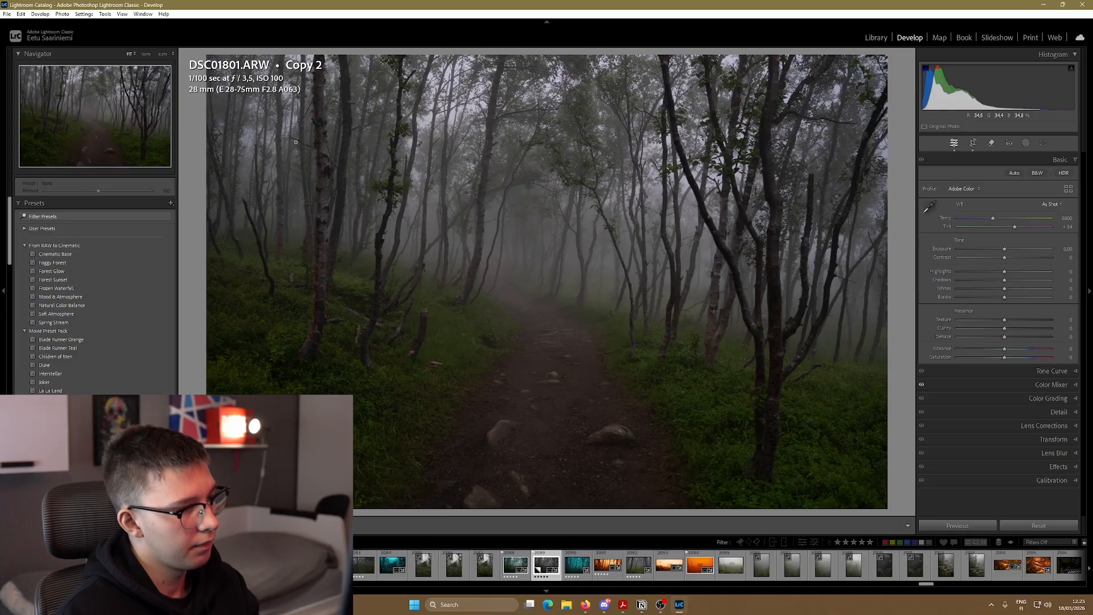
left_click_drag(561, 285, 571, 370)
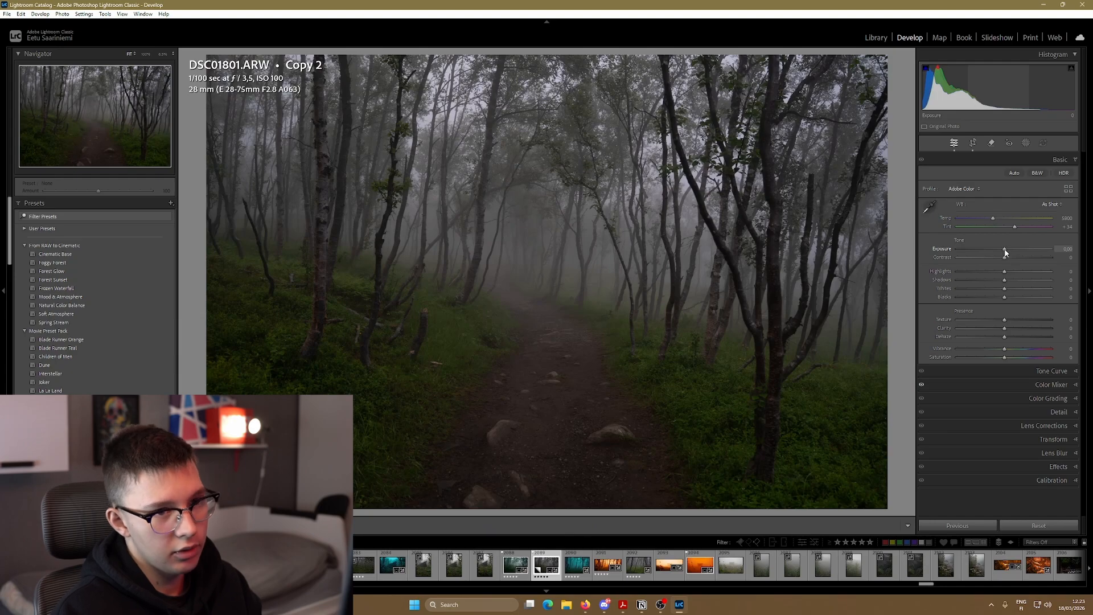
left_click_drag(1004, 253, 1009, 252)
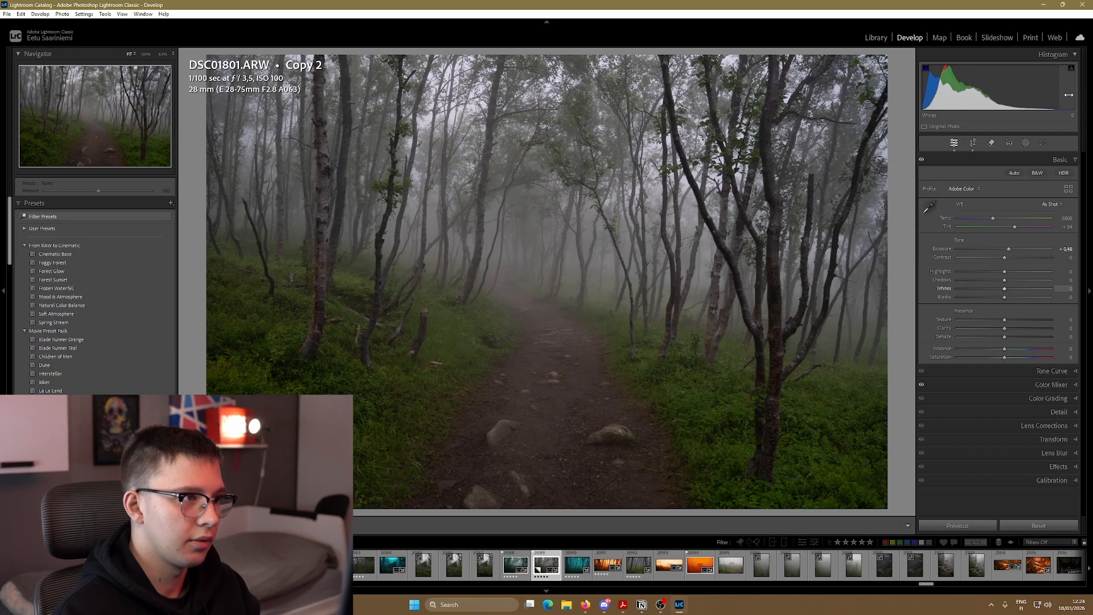
left_click(490, 116)
left_click(489, 116)
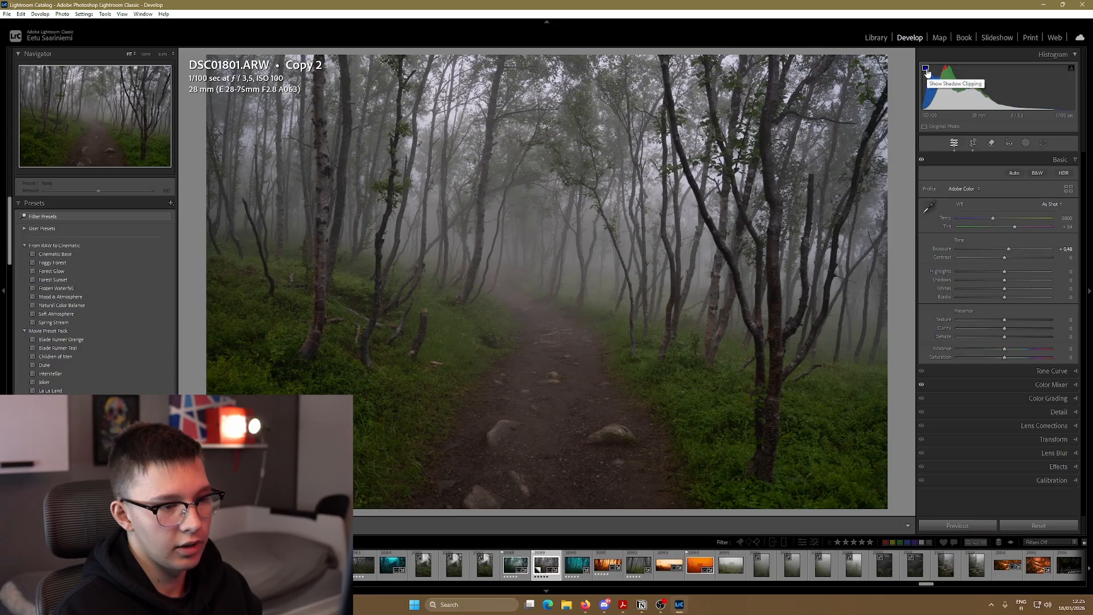
Inspect the dark foliage up close for shadow clipping, and set Blacks to +8 and Whites to +44
left_click(288, 401)
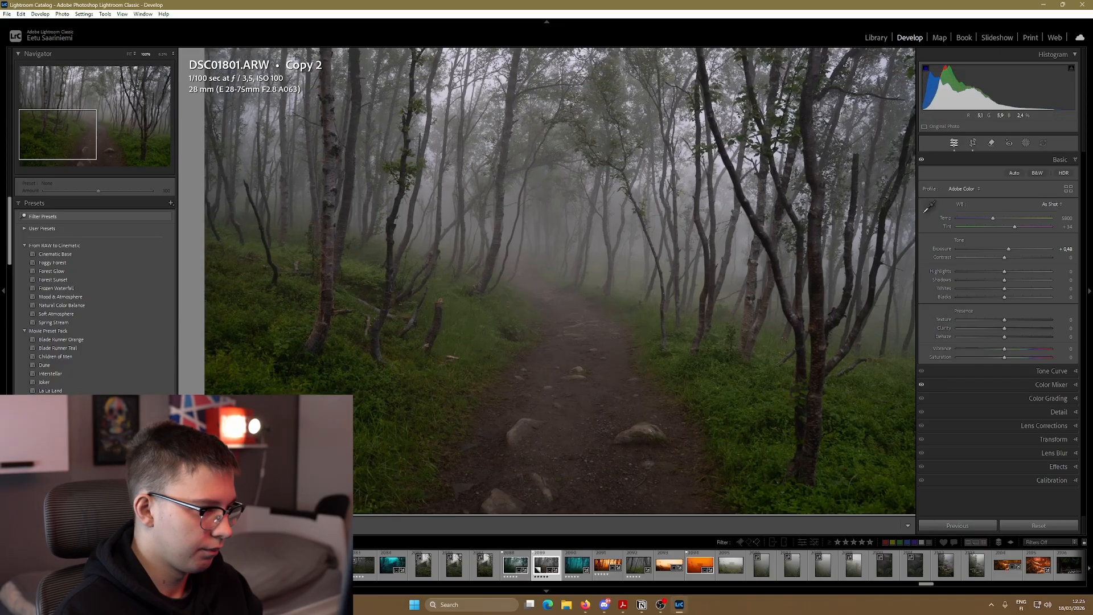
left_click_drag(292, 395, 360, 365)
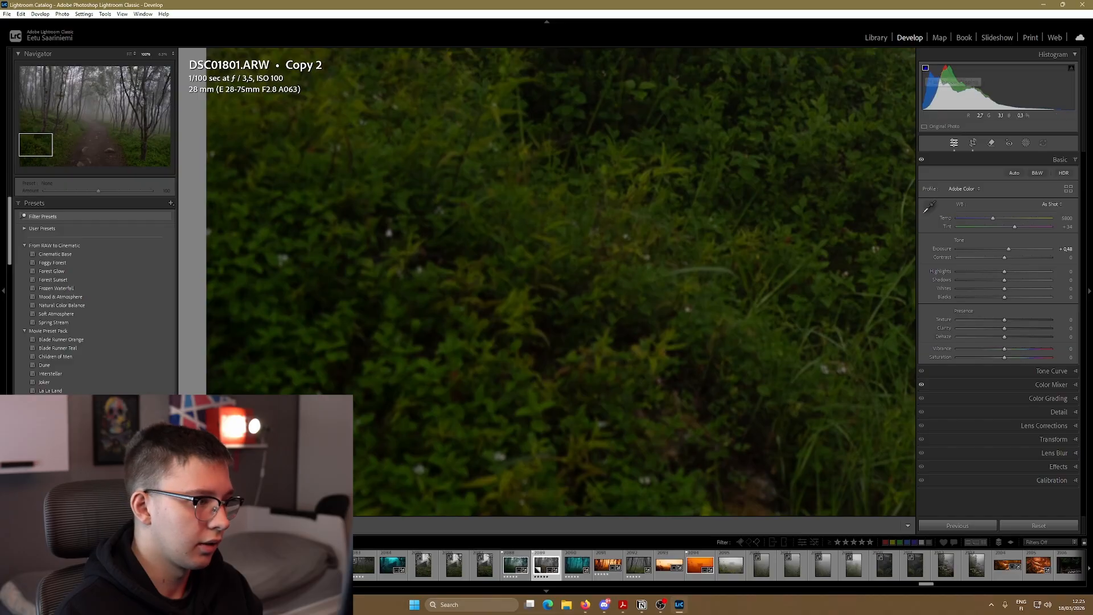
key("z")
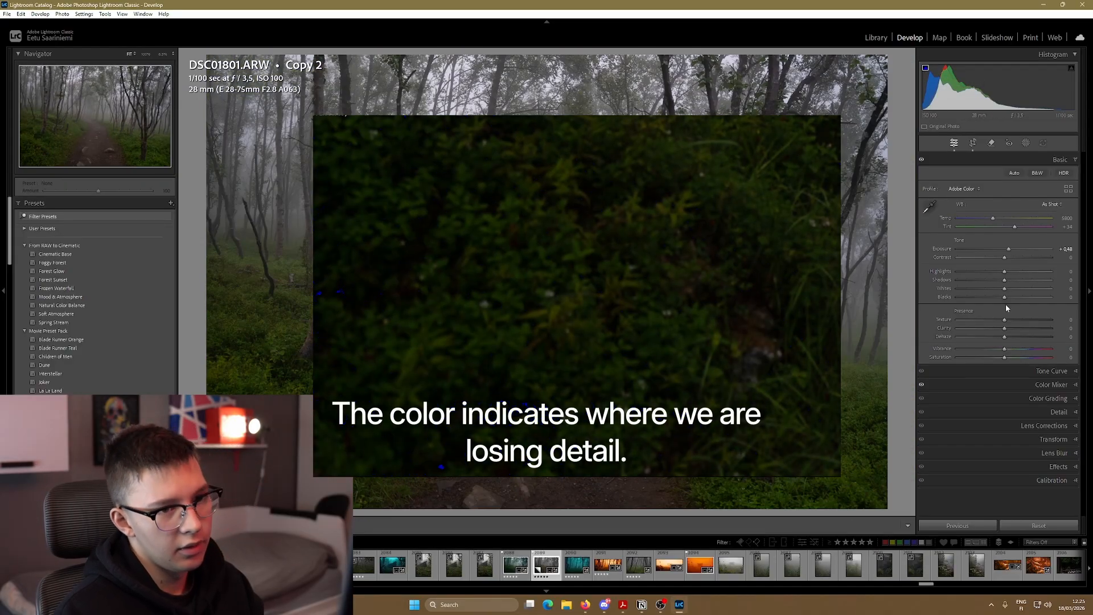
left_click_drag(1005, 297, 1007, 296)
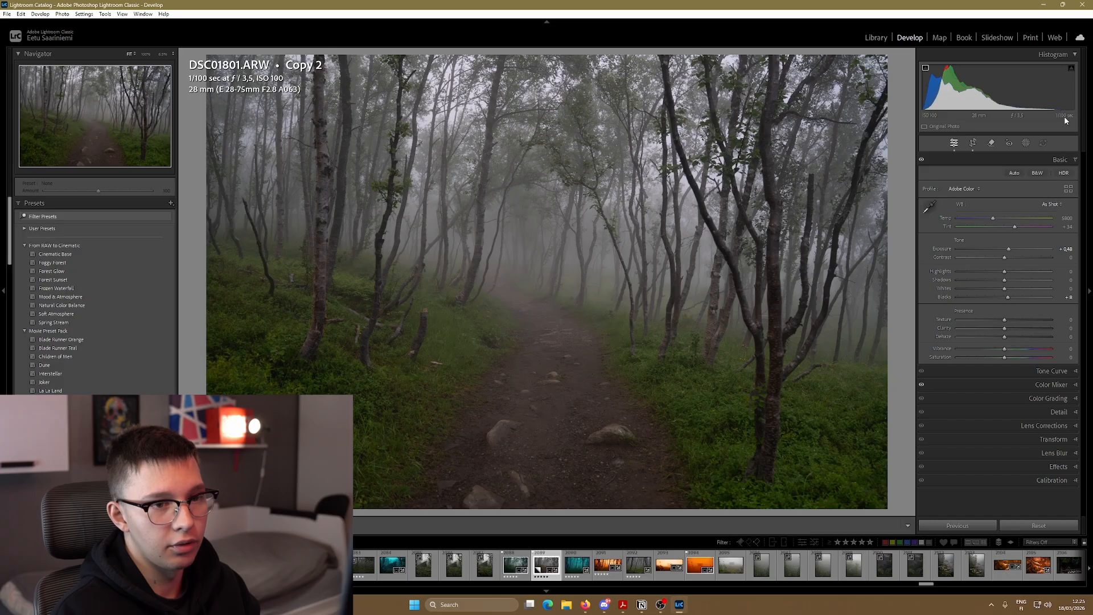
left_click_drag(1006, 292, 1024, 292)
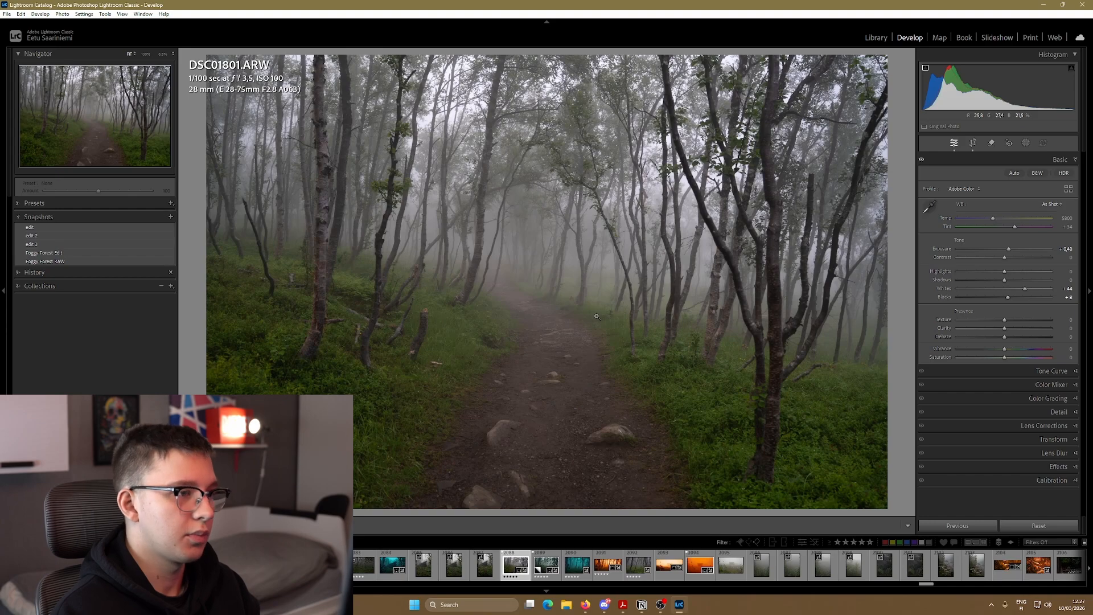
Set Shadows to +30 and Highlights to -20 for a softer, low-contrast look
left_click_drag(1004, 280, 1005, 286)
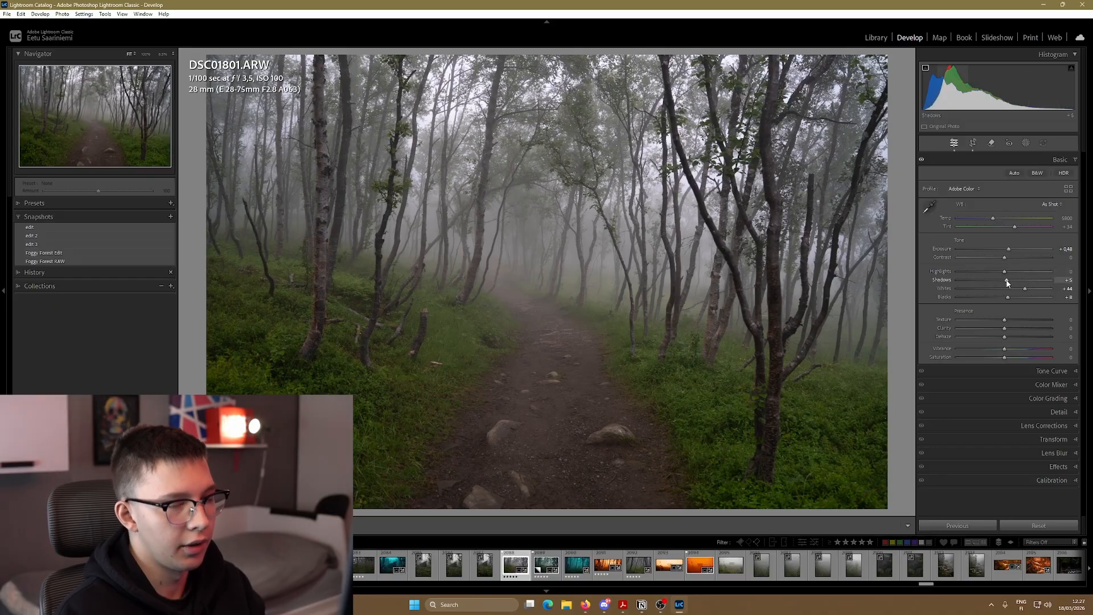
mouse_move(1007, 283)
left_mouse_down()
mouse_move(1025, 285)
mouse_move(997, 276)
left_mouse_up()
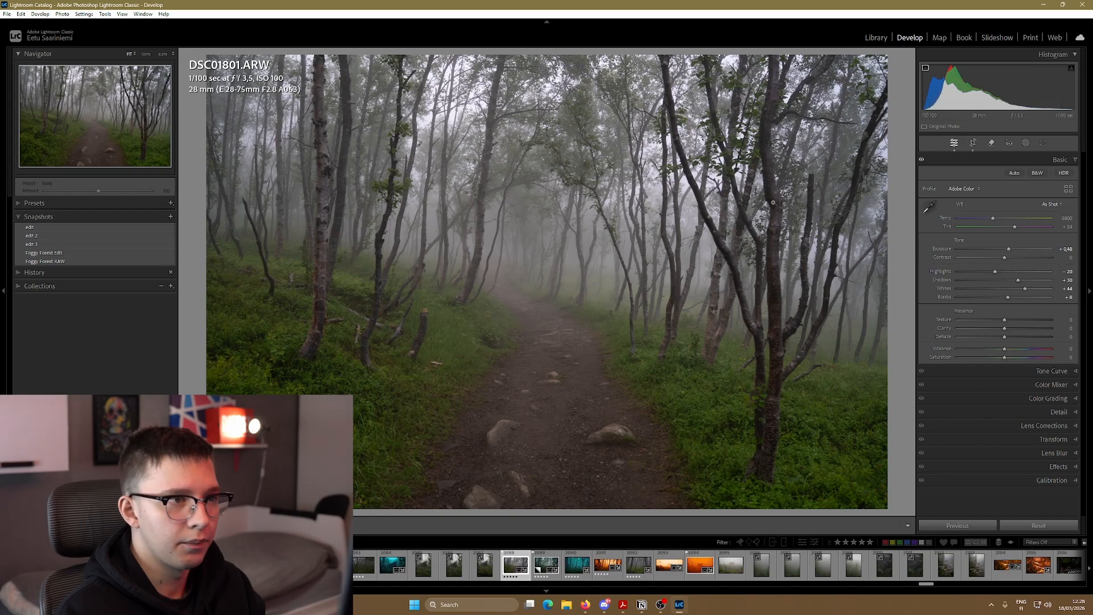
key("ctrl+z")
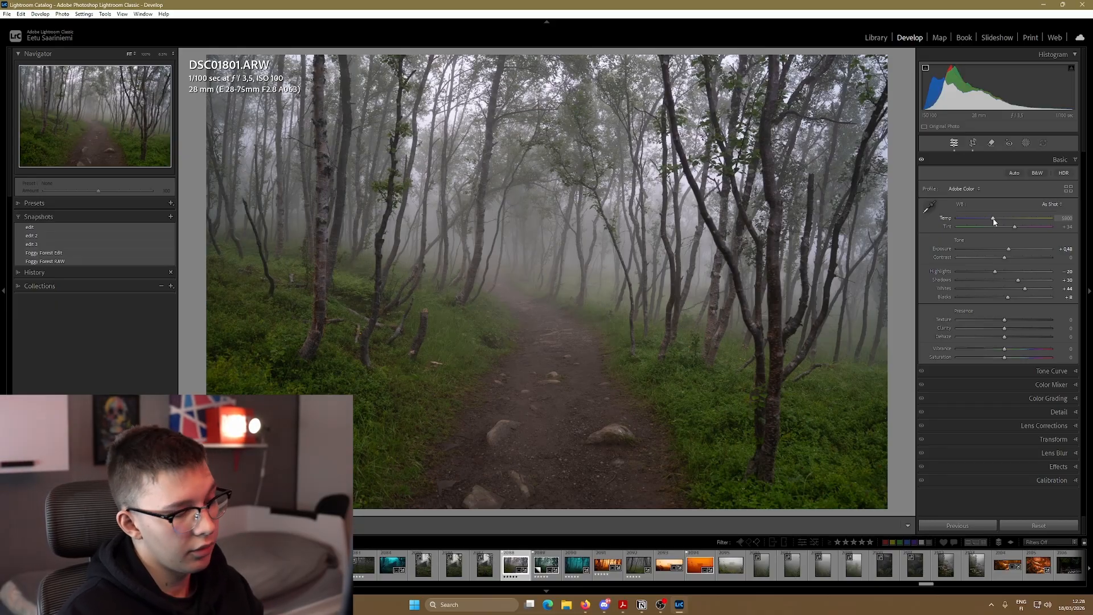
Cool the white balance by slightly lowering the temperature, and reduce the tint to +23
left_click_drag(993, 220, 992, 219)
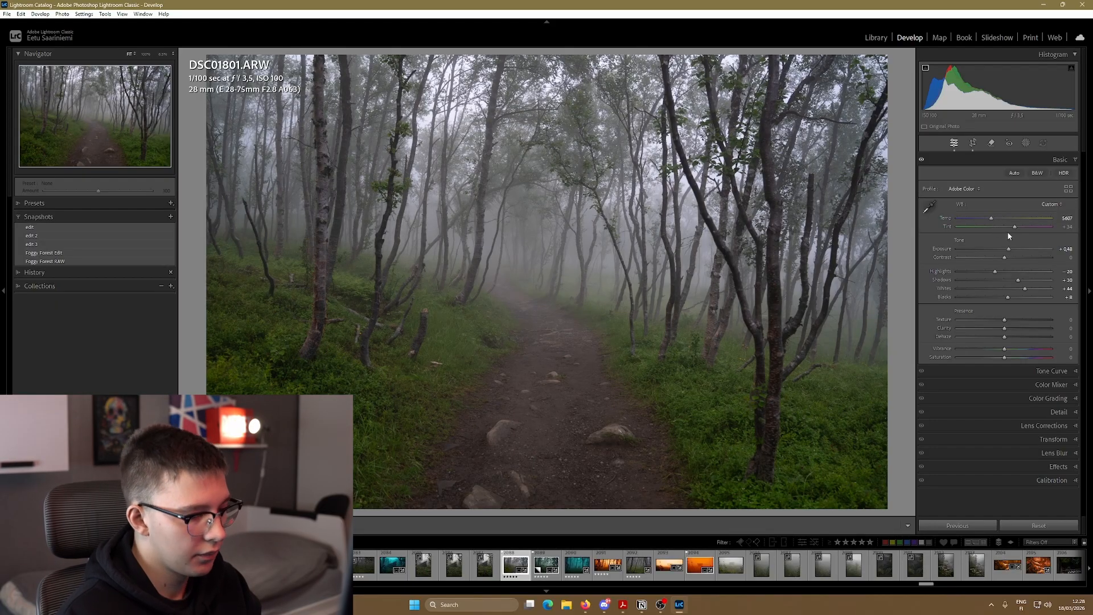
left_click_drag(1015, 227, 1012, 229)
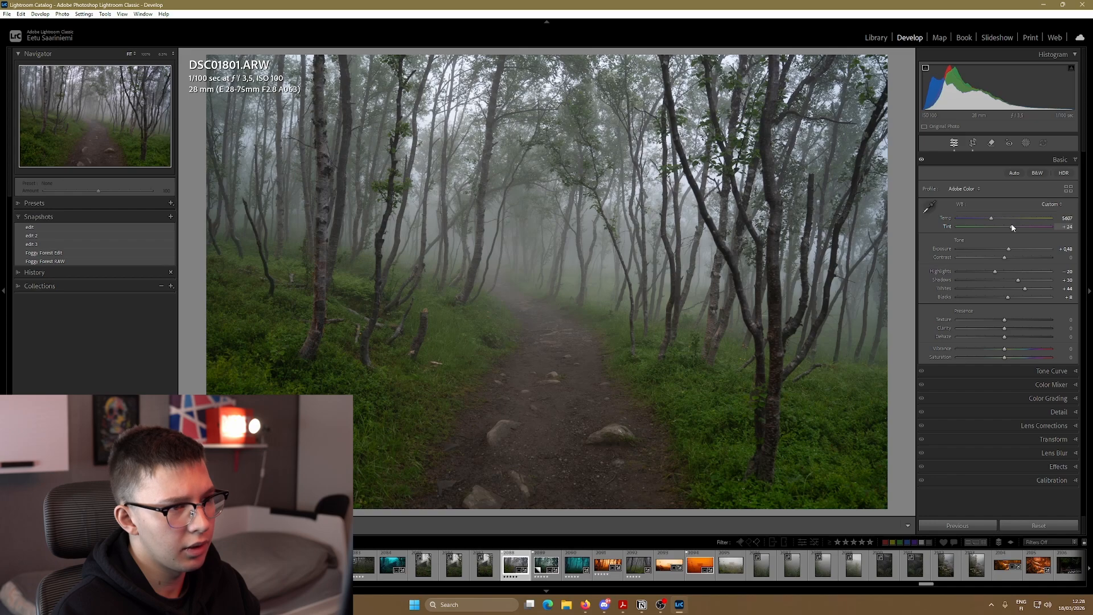
left_click_drag(1012, 228, 1011, 228)
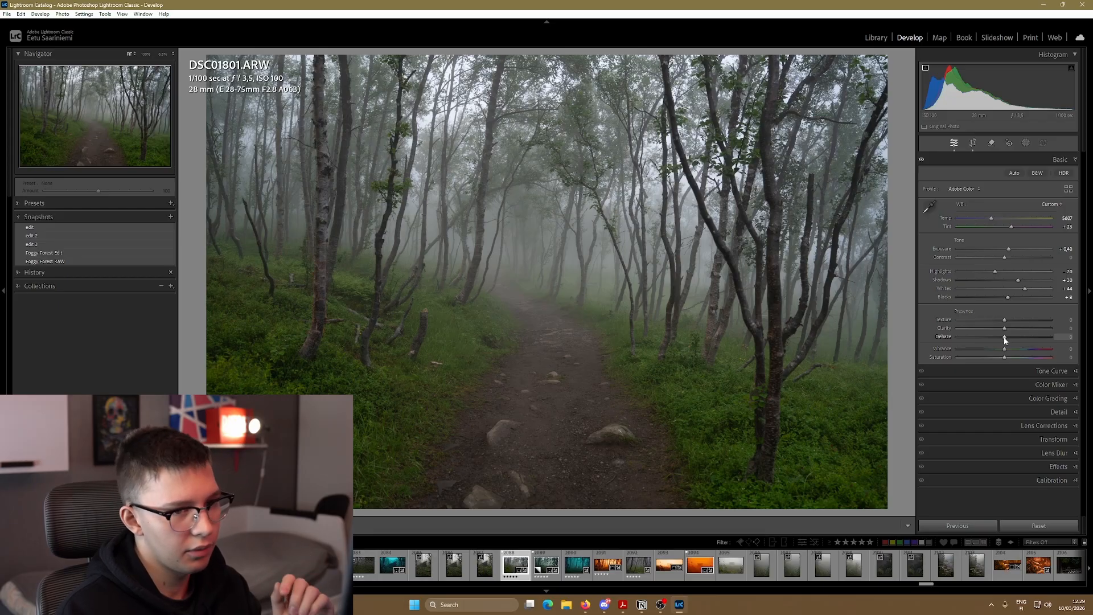
Soften the fog with Dehaze -10, Clarity -5 and Texture +3, and check the tree trunks up close
left_click_drag(1005, 339, 1002, 332)
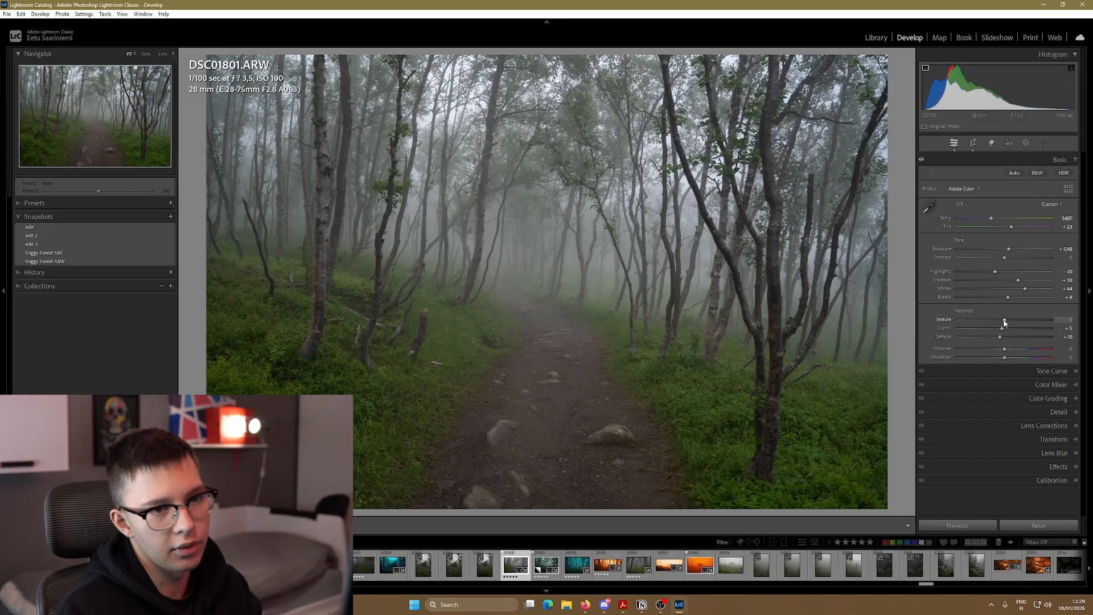
left_click_drag(1004, 319, 1006, 323)
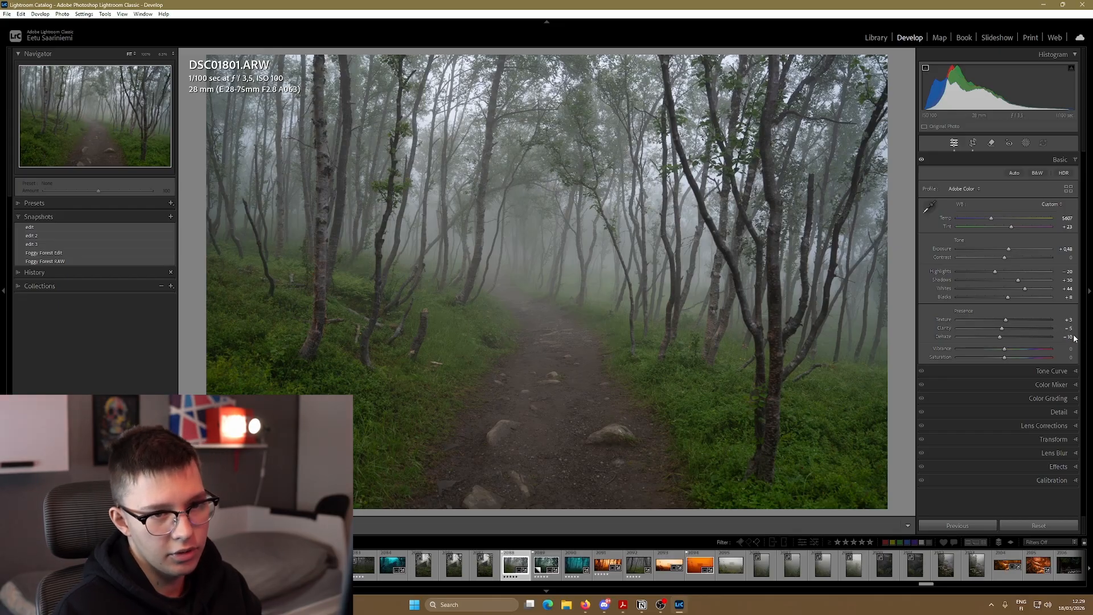
left_click(481, 265)
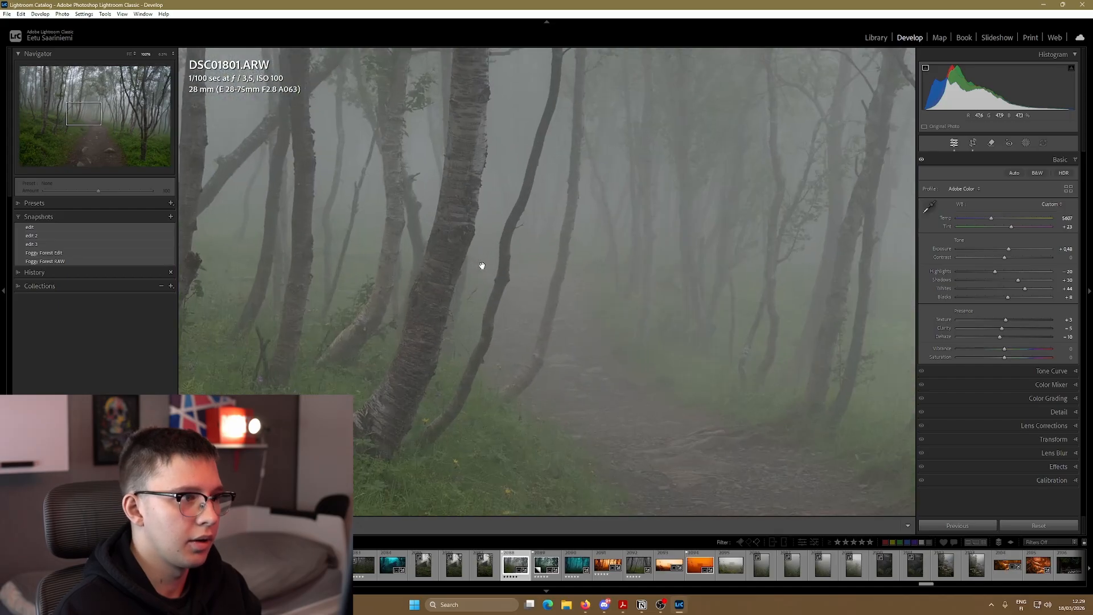
left_click(481, 265)
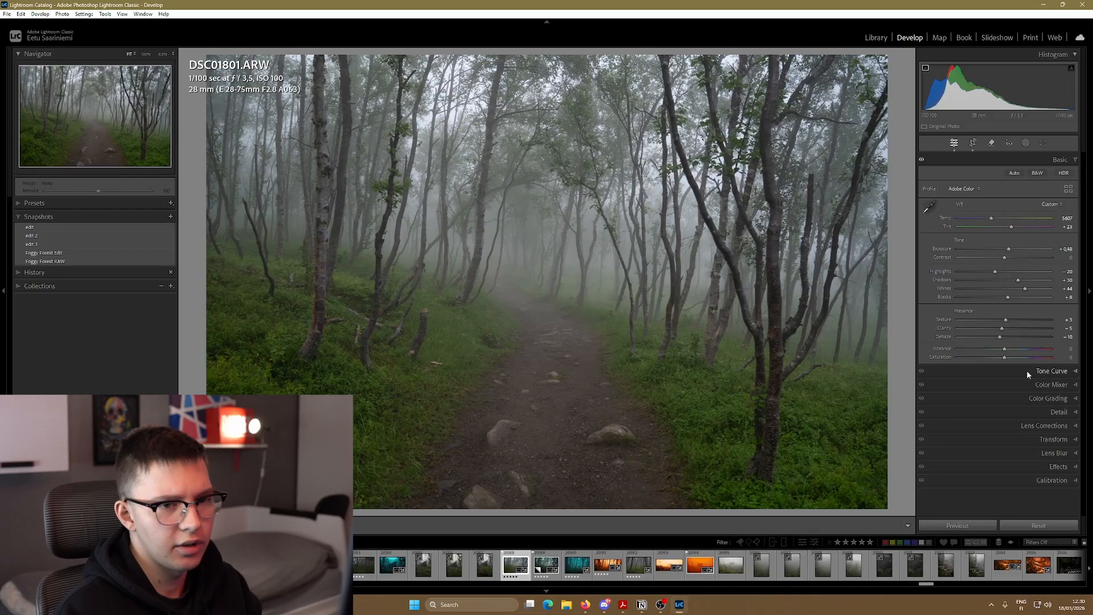
left_click(1045, 385)
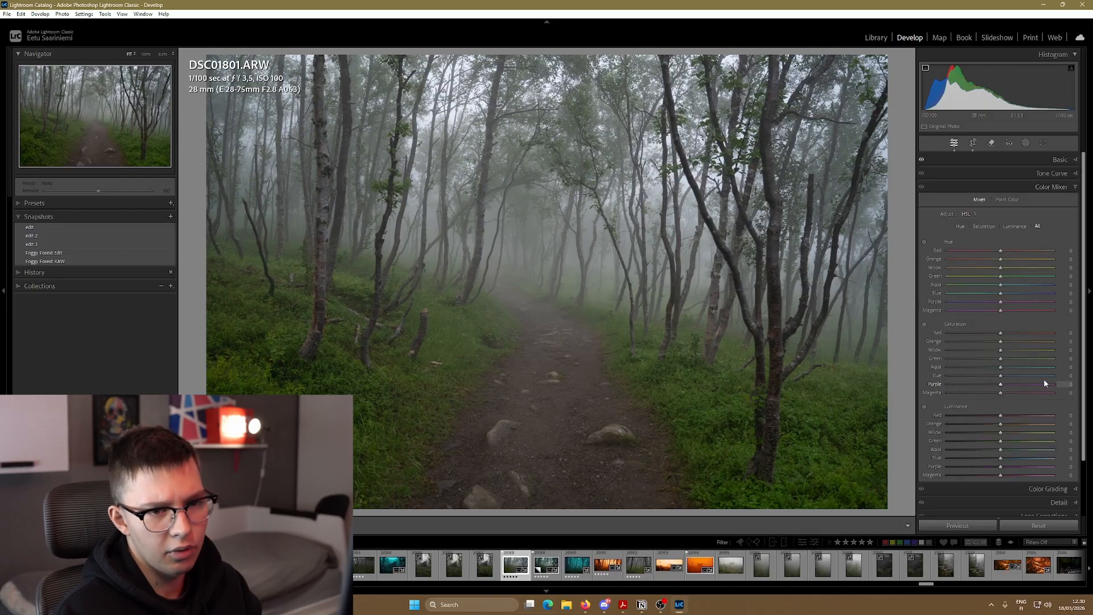
left_click(1051, 173)
left_click(1058, 174)
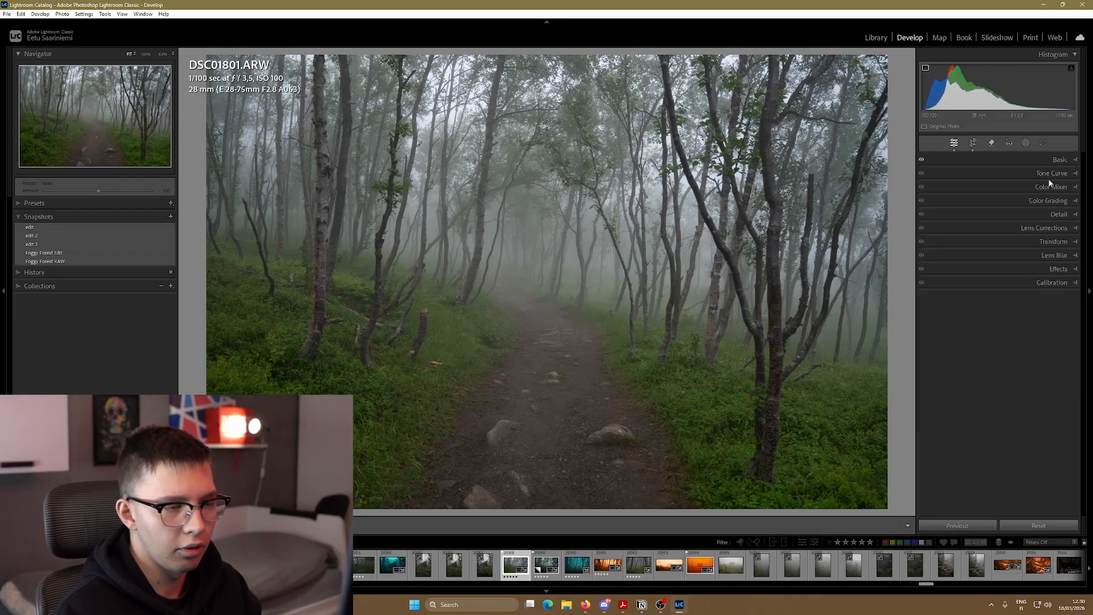
left_click(1050, 160)
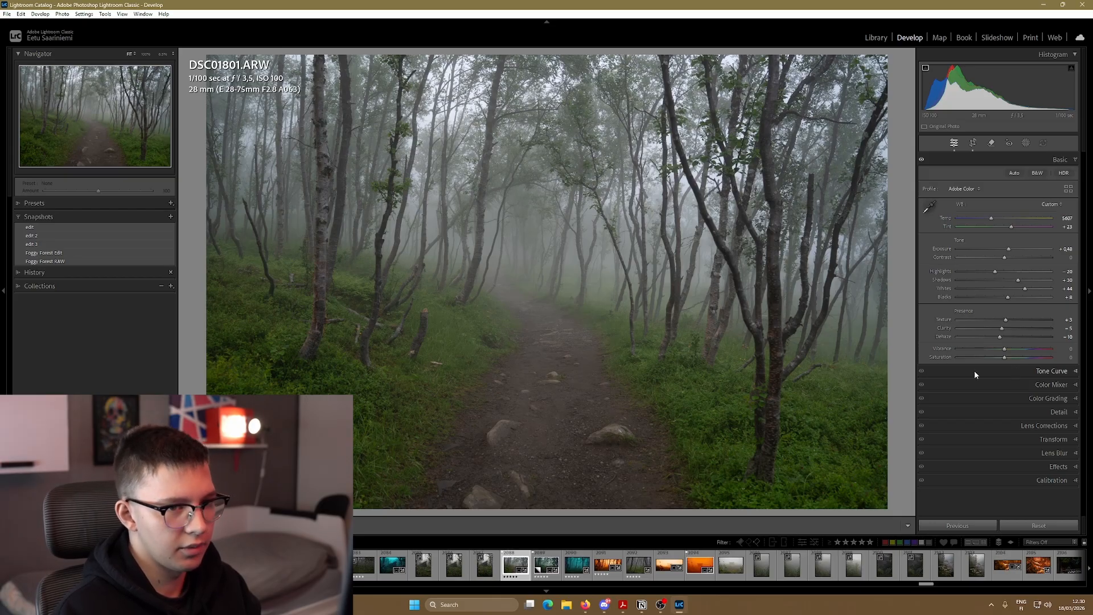
Add shadow, midtone and highlight points to the tone curve, and lower the shadow point to an output of 57
left_click(1053, 373)
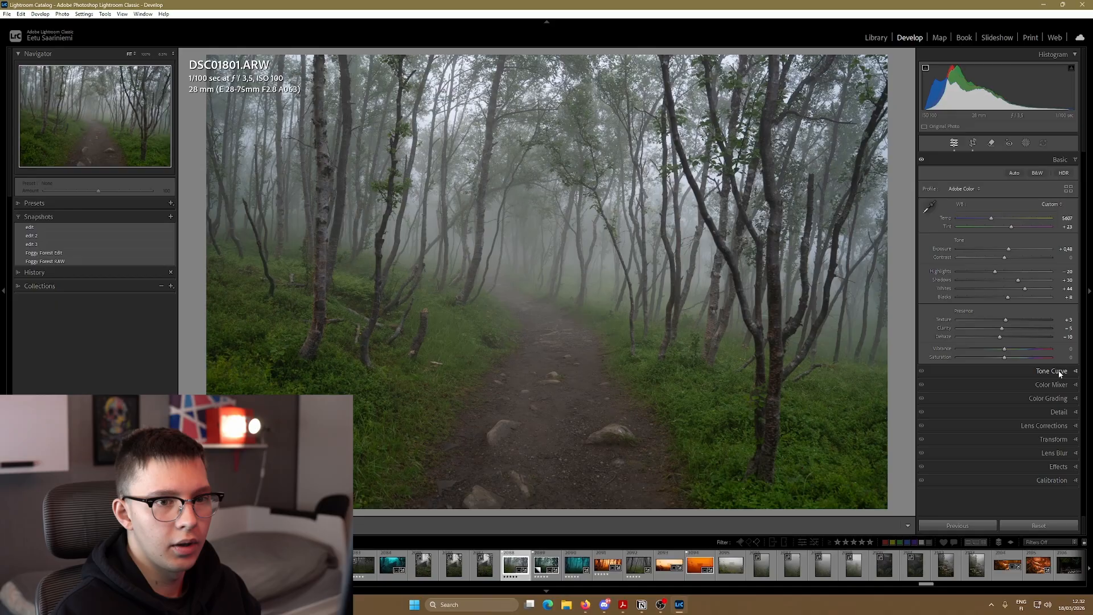
left_click(1058, 370)
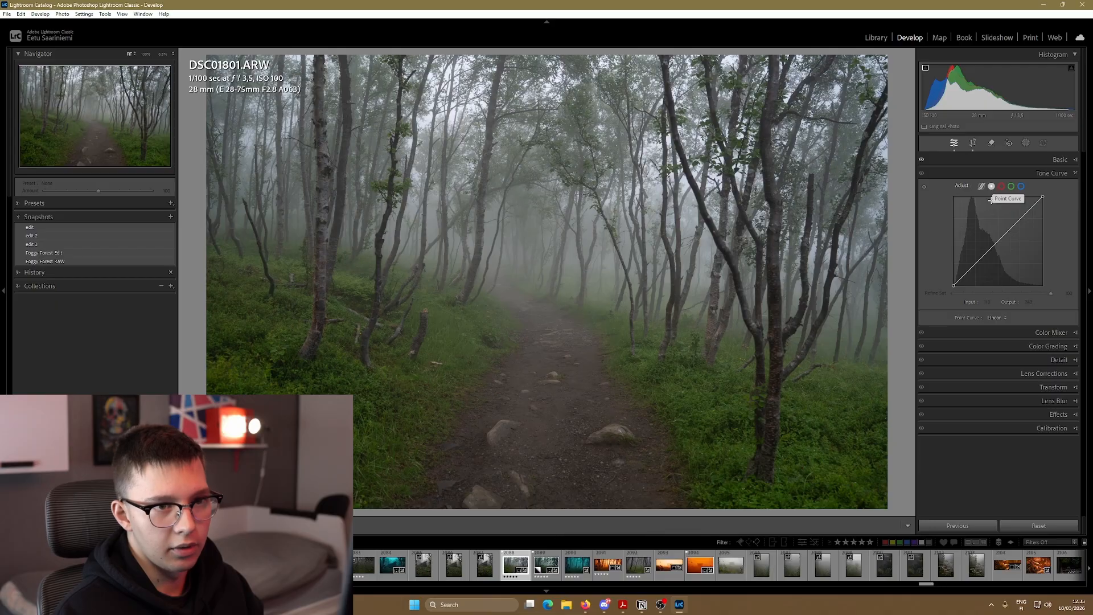
left_click(976, 263)
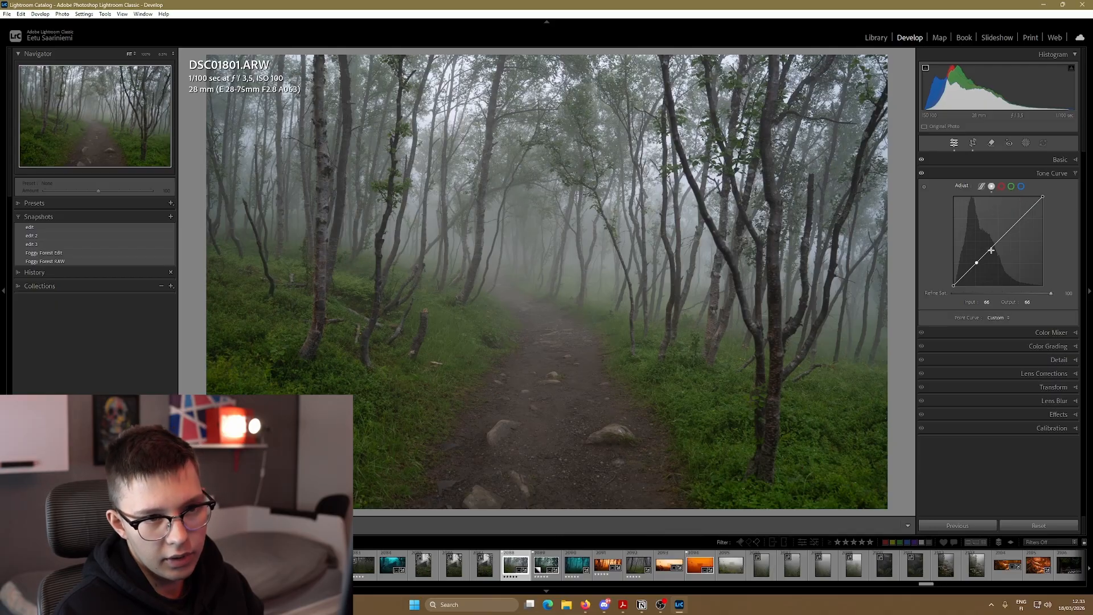
left_click(998, 240)
left_click(1021, 219)
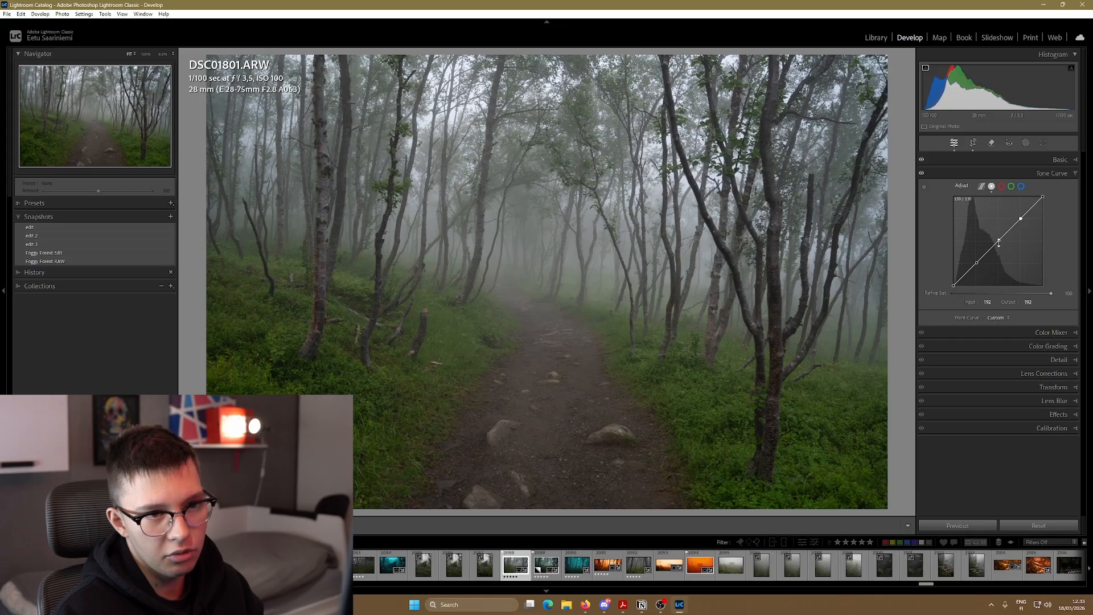
left_click(978, 264)
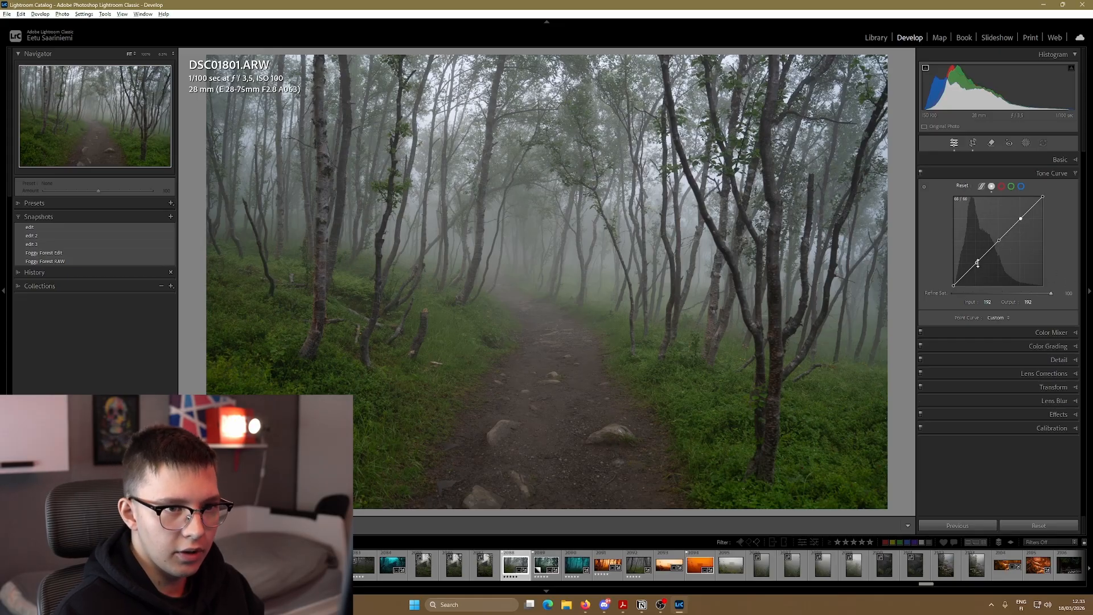
mouse_move(976, 268)
left_mouse_down()
mouse_move(976, 281)
mouse_move(977, 270)
left_mouse_up()
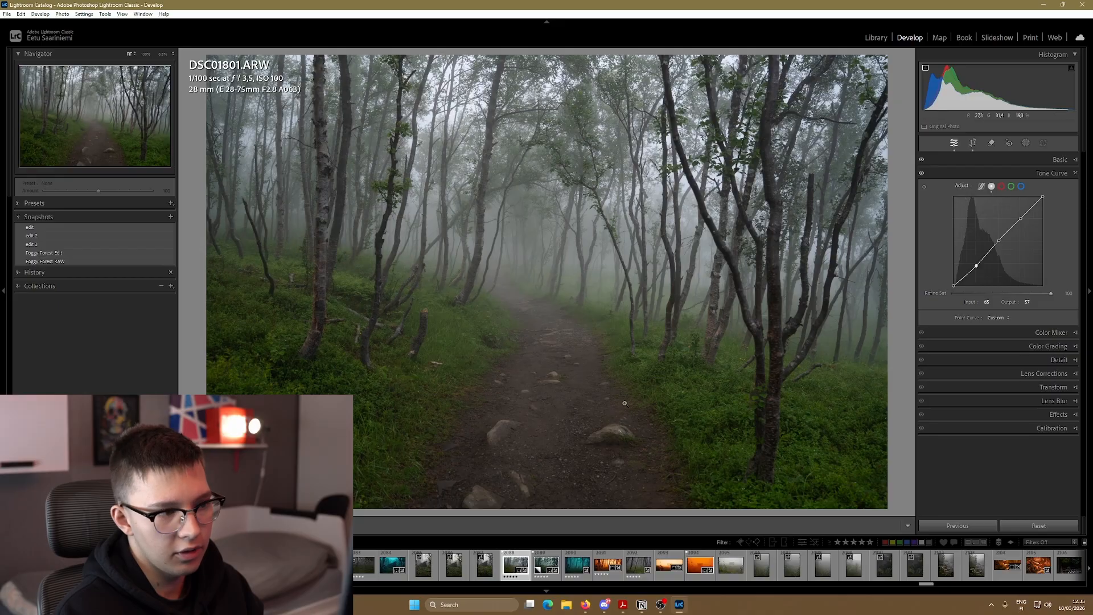
Compare the photo with and without the tone curve, then raise the RGB curve's black point to an output of 10
left_click(921, 175)
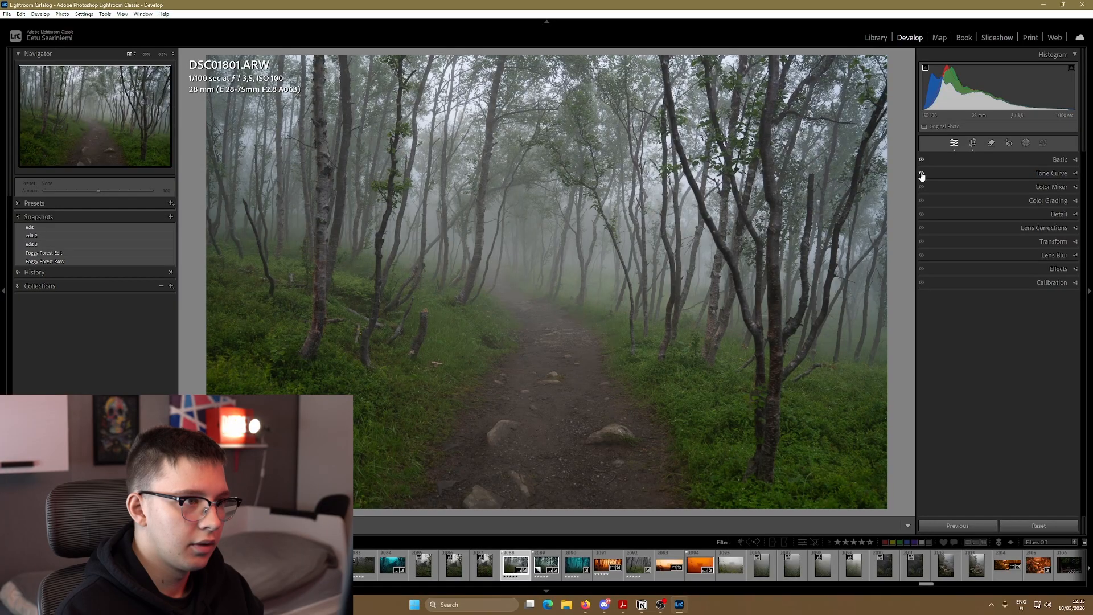
left_click(984, 174)
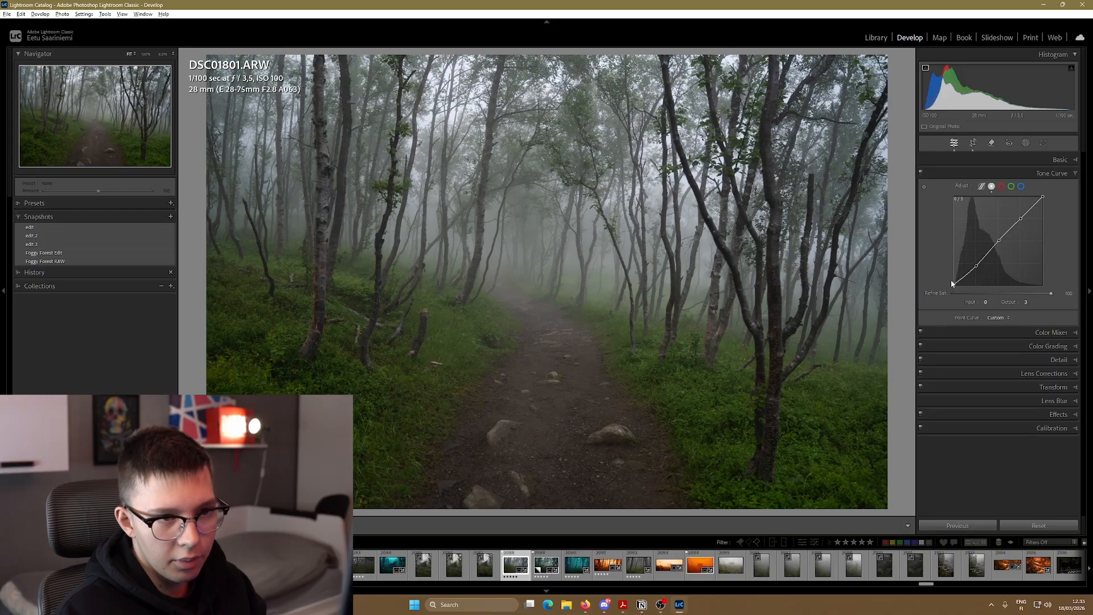
left_click_drag(951, 281, 949, 268)
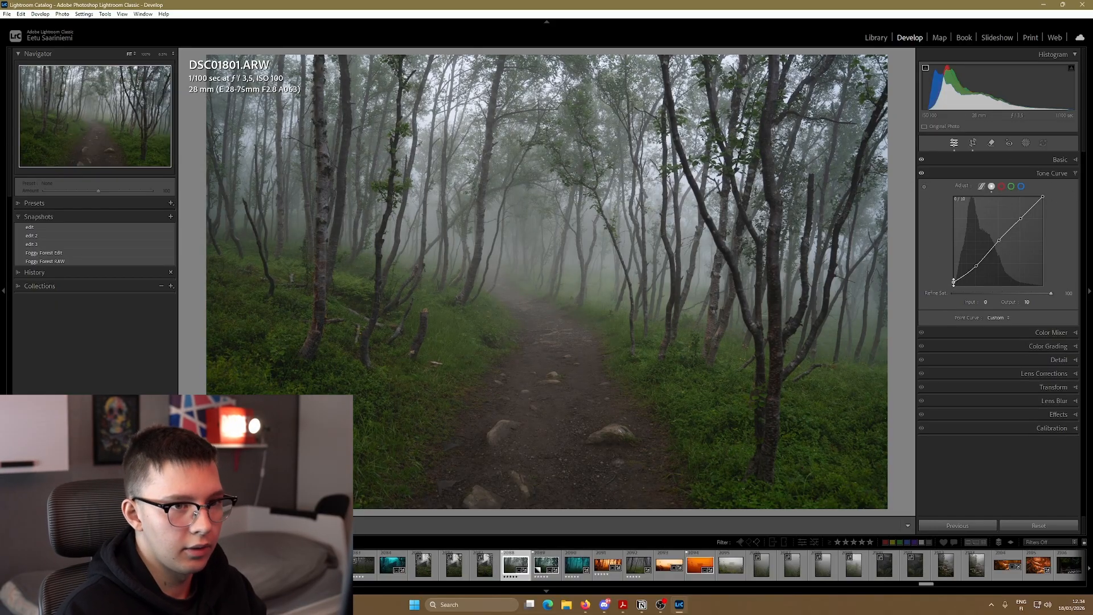
mouse_move(953, 282)
left_mouse_down()
mouse_move(941, 300)
mouse_move(940, 284)
left_mouse_up()
key("alt")
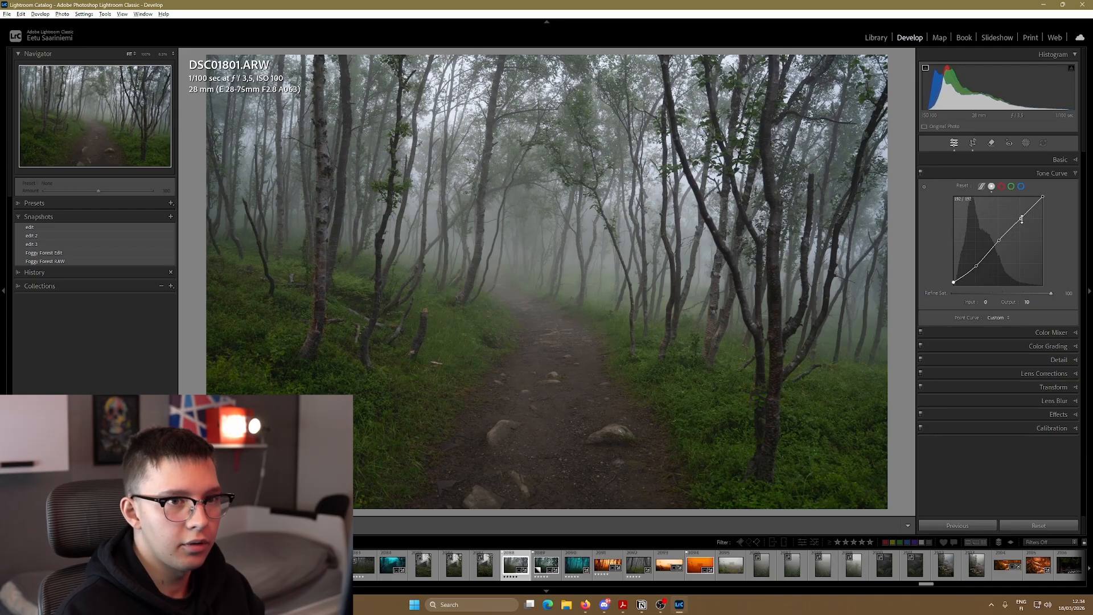
Raise the RGB curve's highlight point to an output of 199 and lower its white point to an output of 240
left_click_drag(1022, 219, 1023, 205)
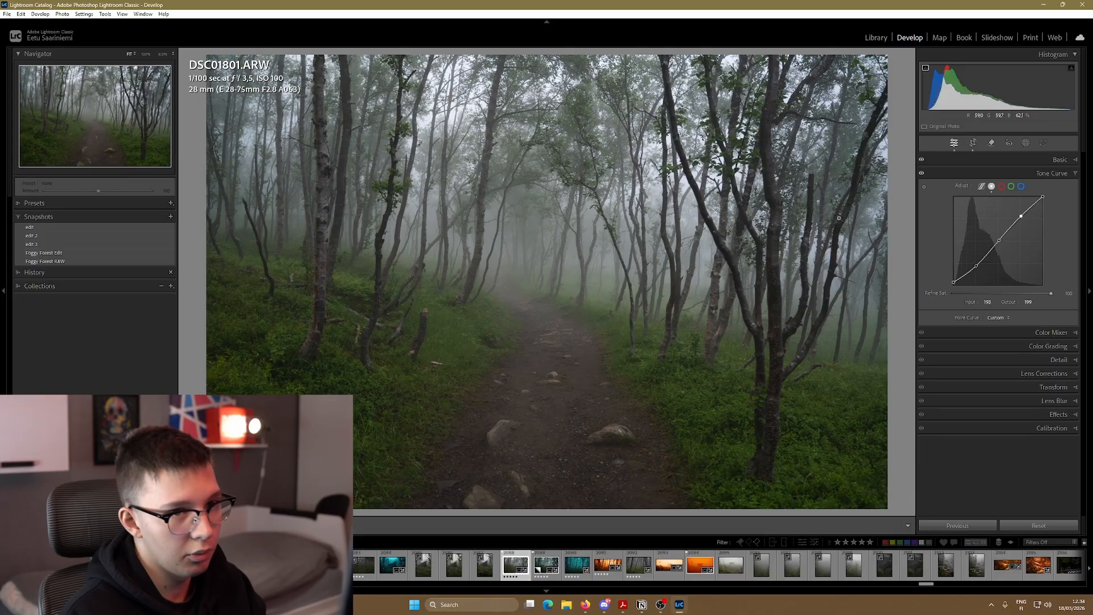
left_click(1043, 197)
left_click_drag(1047, 203, 1052, 232)
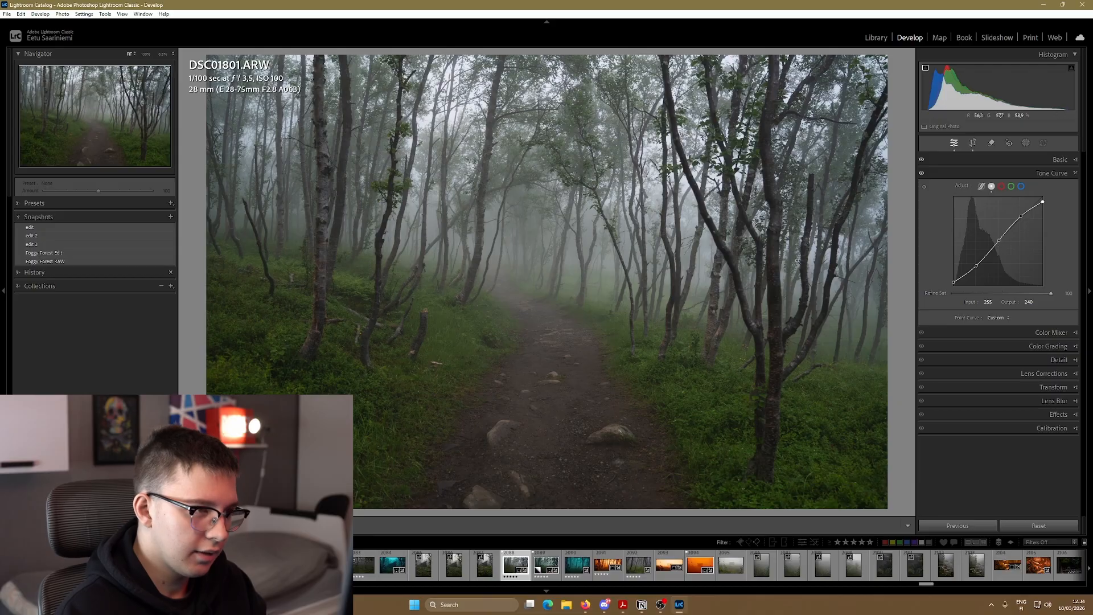
Raise the RGB curve's midtone point to an output of 132, and compare the photo with and without the tone curve
key("alt")
left_click(999, 241)
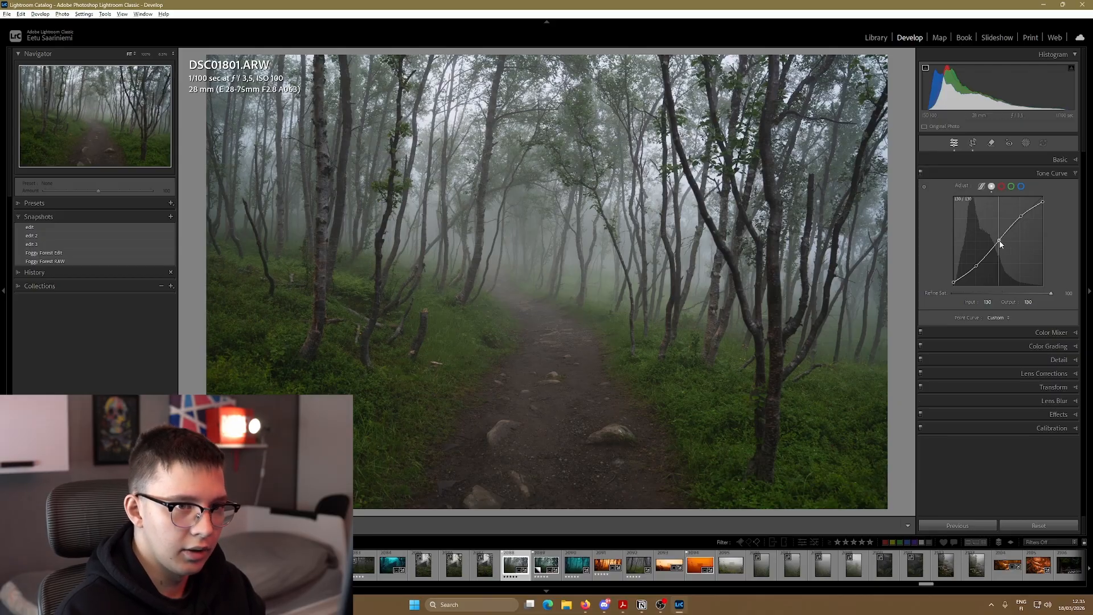
left_click_drag(1000, 241, 1000, 241)
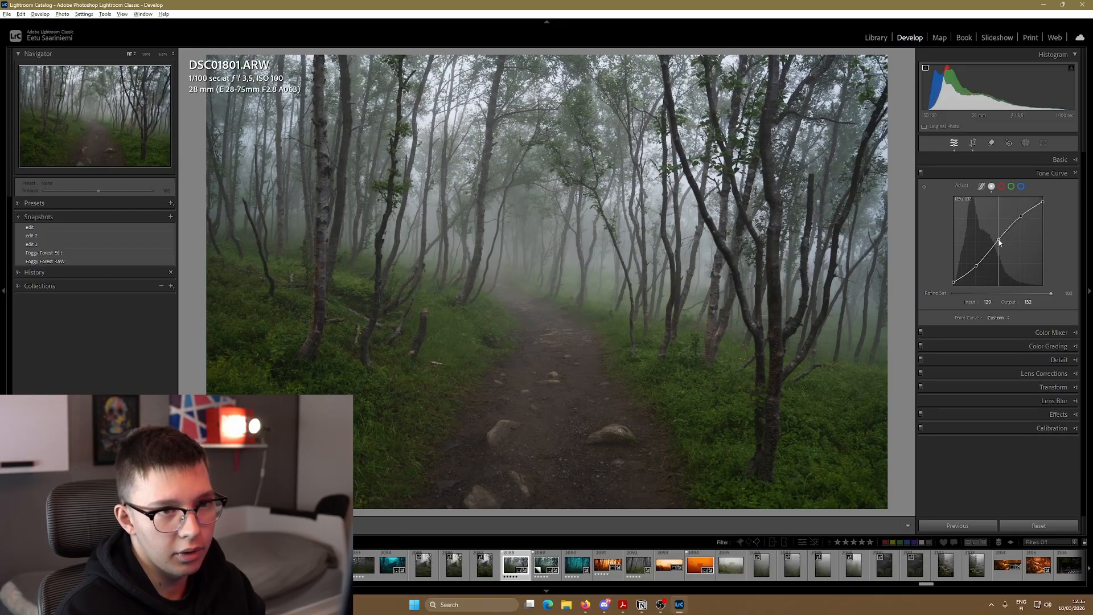
left_click(922, 174)
left_click(922, 174)
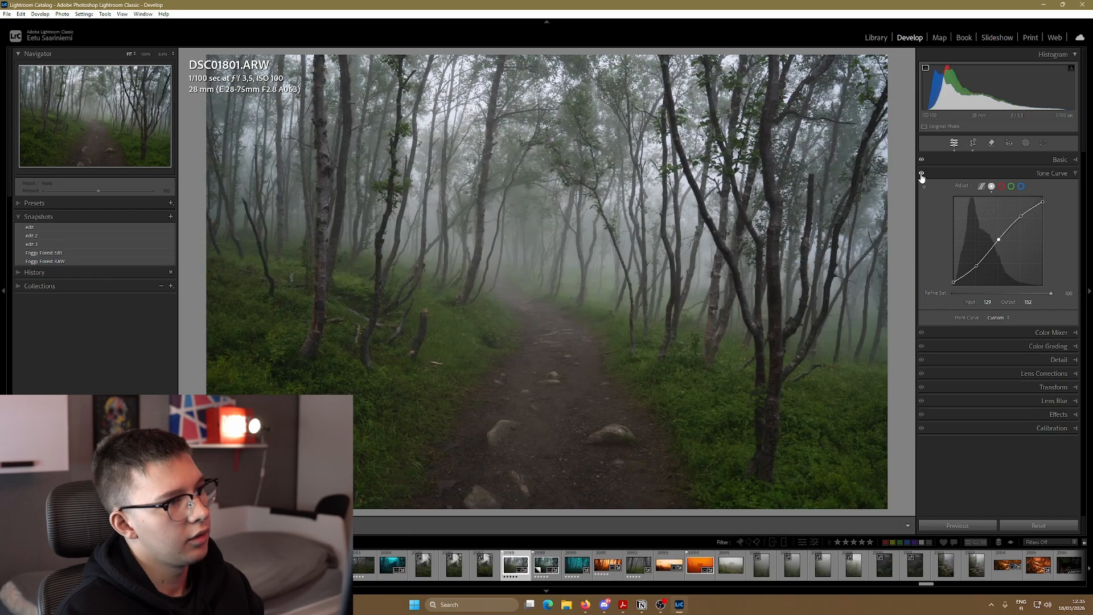
left_click(921, 174)
left_click(921, 174)
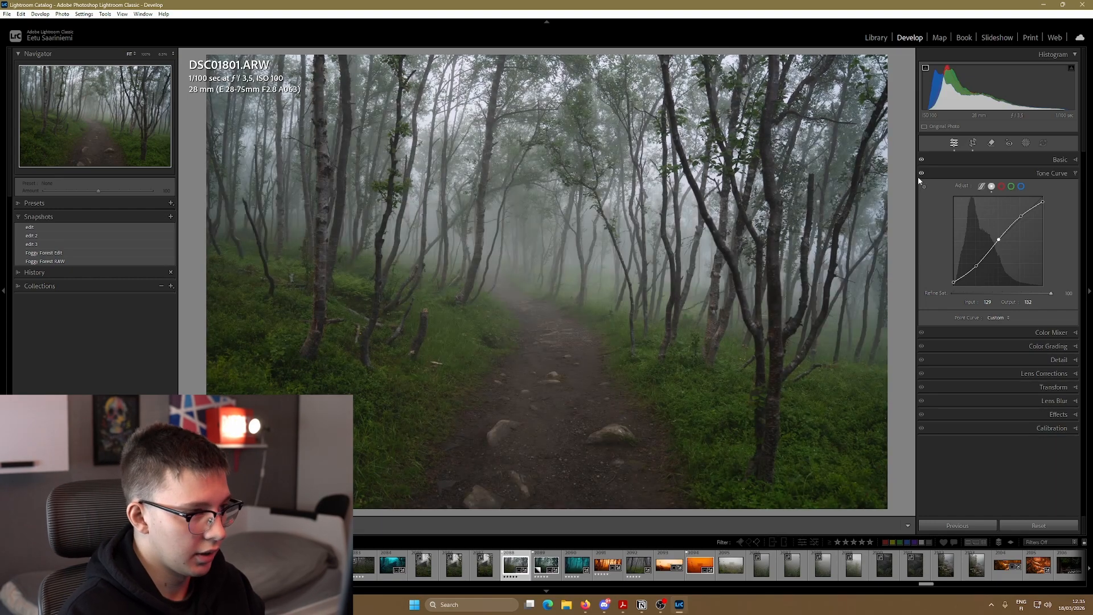
In the Color Mixer, set the green saturation to -20 and the green luminance to +15
left_click(1002, 186)
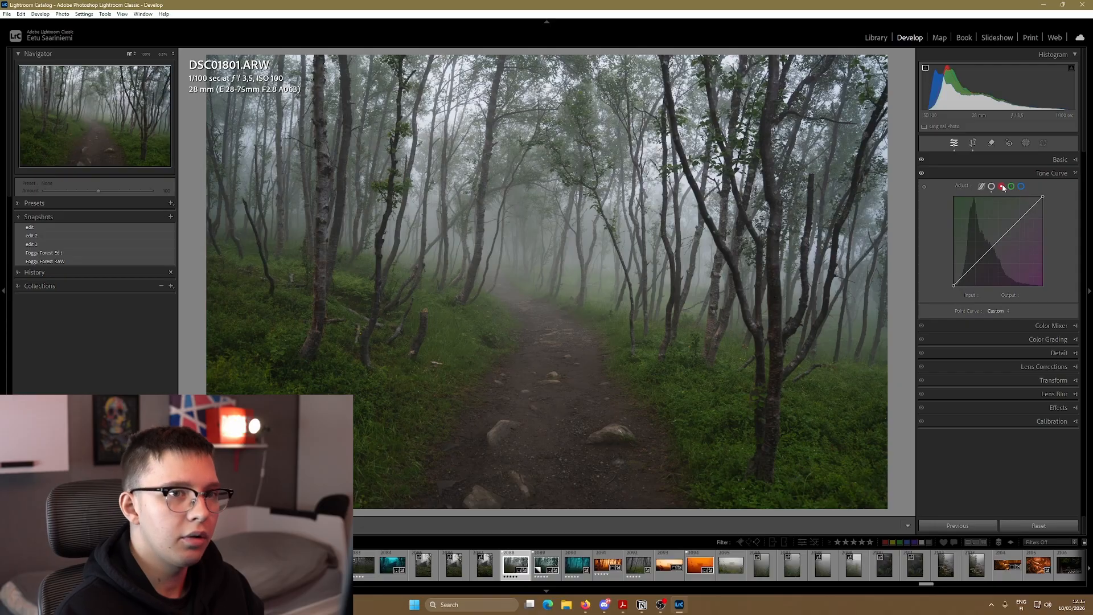
left_click(1020, 186)
left_click(1058, 326)
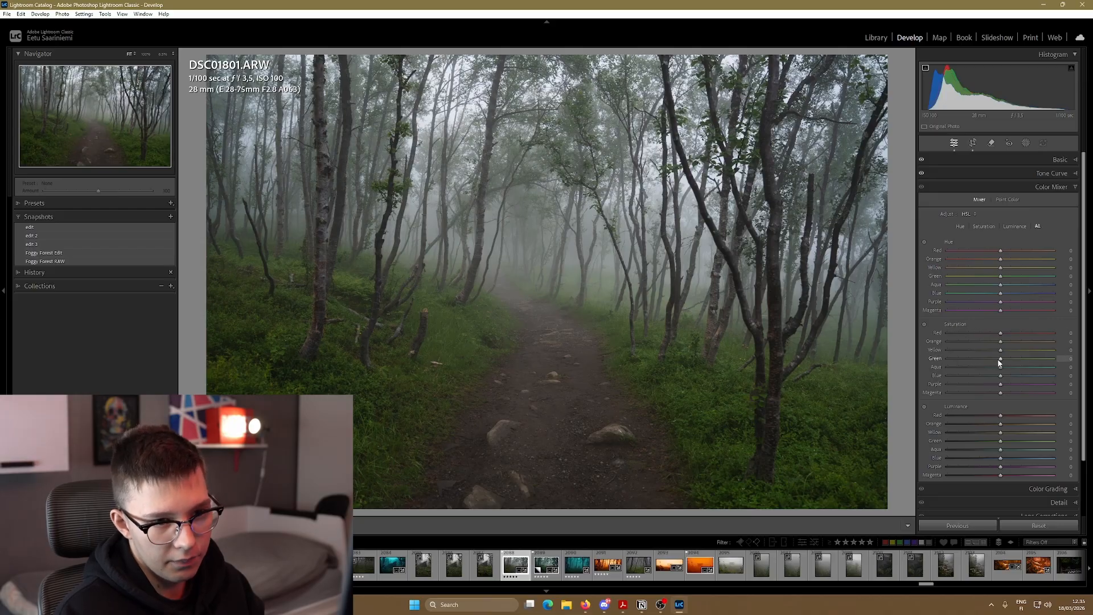
left_click_drag(1002, 361, 991, 363)
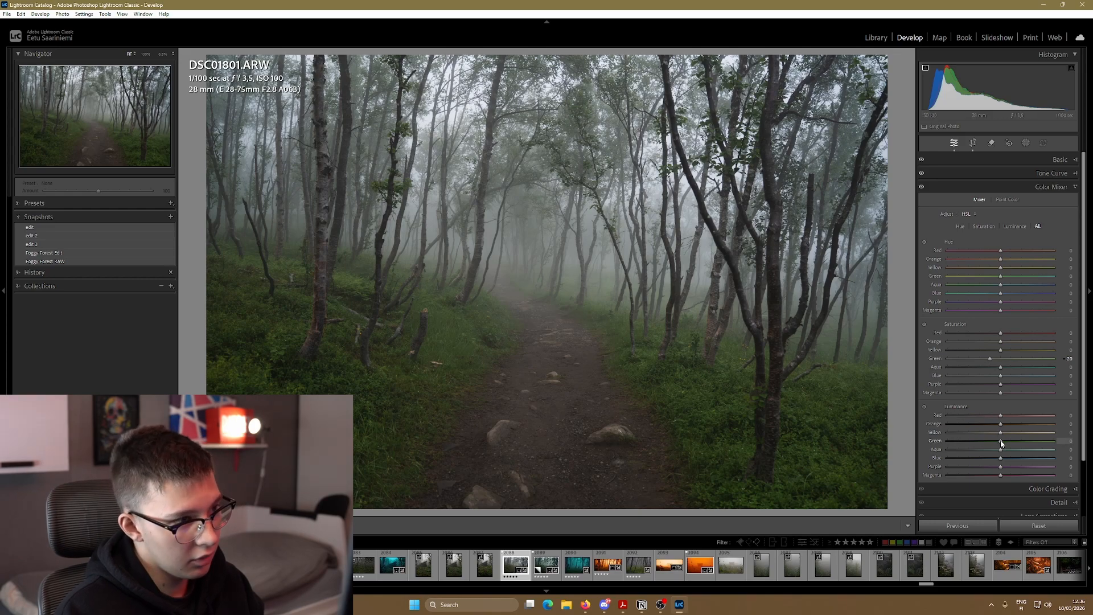
left_click_drag(1001, 443, 1009, 443)
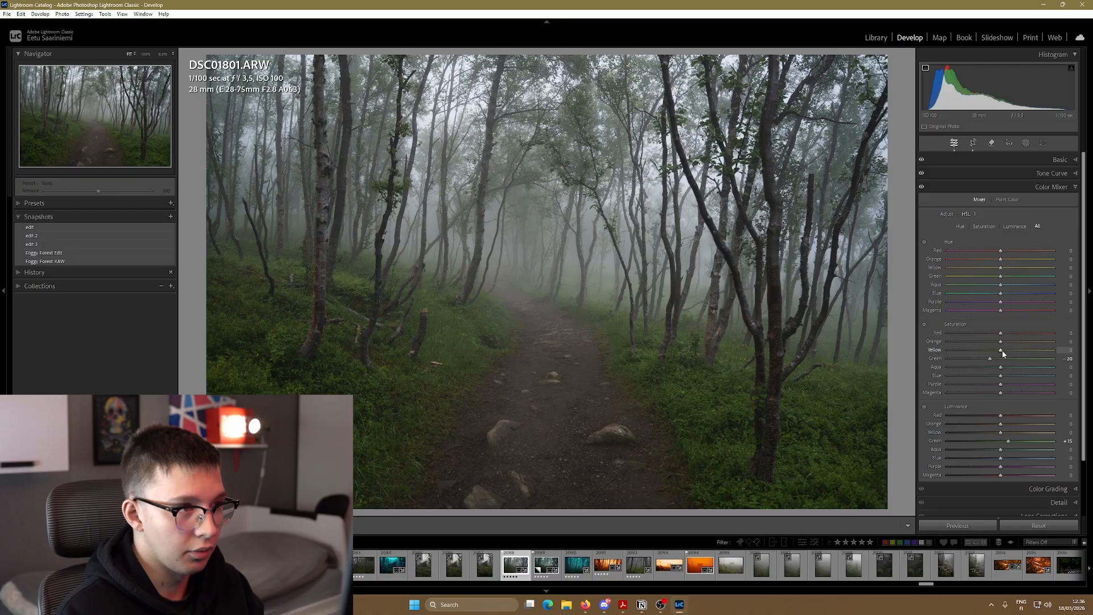
Mute the warm colours with saturation red -20, orange -15, yellow -15 and luminance red -5, orange -10, yellow -5
mouse_move(993, 348)
left_mouse_down()
mouse_move(1008, 350)
mouse_move(991, 350)
left_mouse_up()
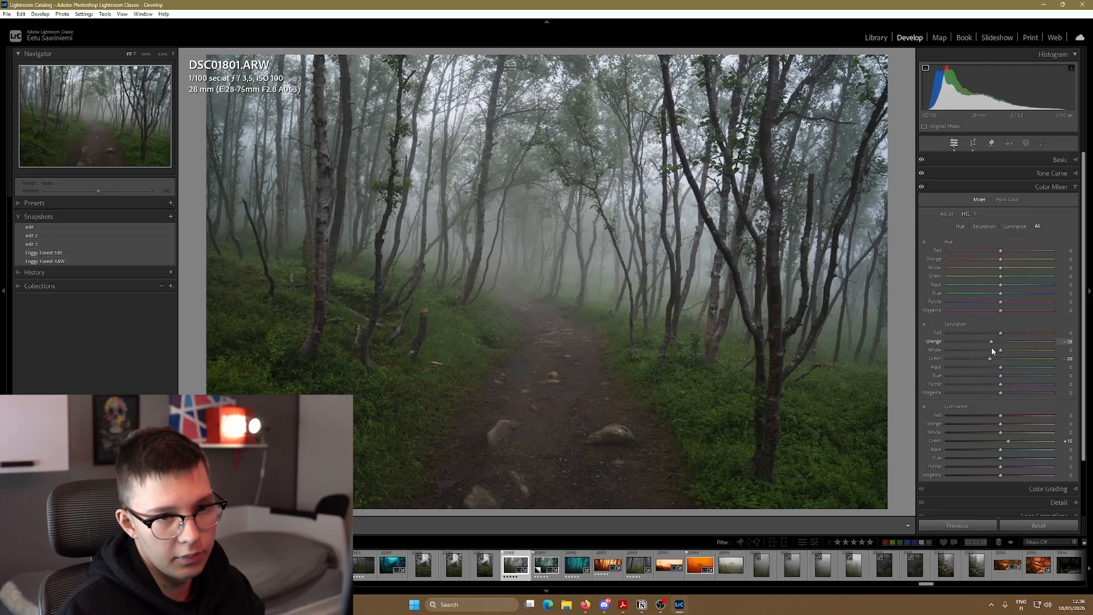
left_click_drag(1001, 350, 995, 353)
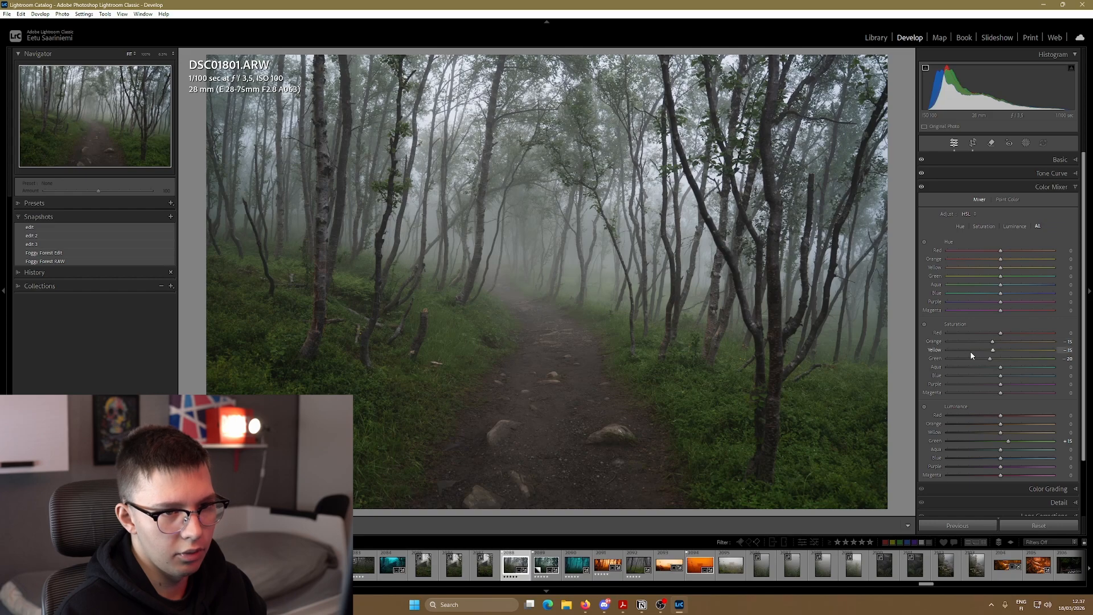
left_click_drag(1001, 334, 990, 333)
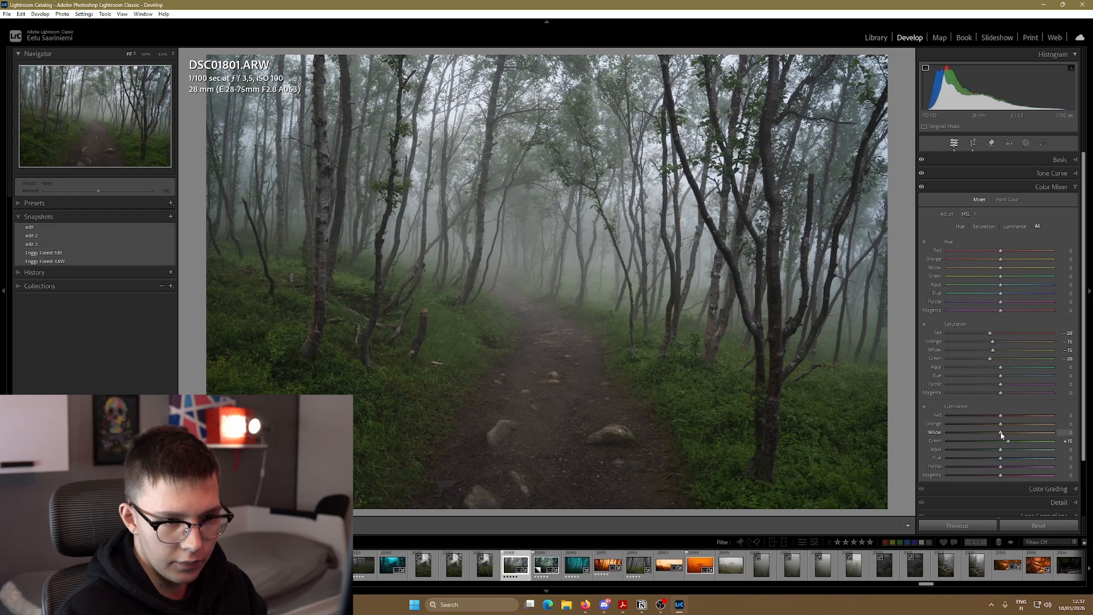
mouse_move(1001, 424)
left_mouse_down()
mouse_move(998, 433)
mouse_move(999, 418)
left_mouse_up()
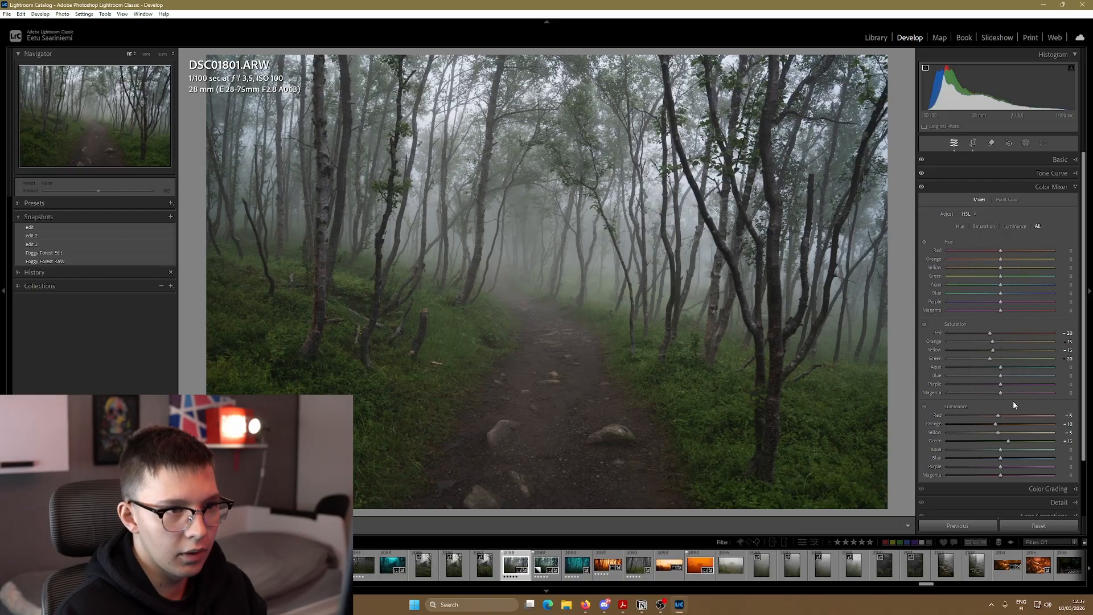
Set the blue saturation to +4 and blue luminance to +3, and shift the green hue to +3
mouse_move(1001, 375)
left_mouse_down()
mouse_move(1013, 379)
mouse_move(952, 378)
mouse_move(1002, 385)
left_mouse_up()
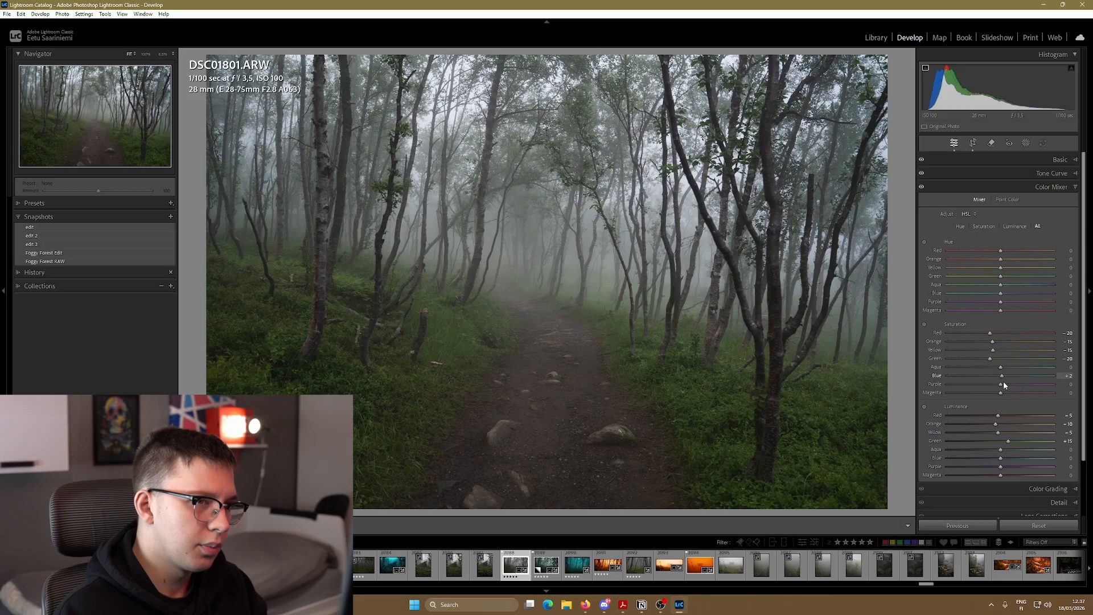
left_click_drag(1004, 382, 1005, 383)
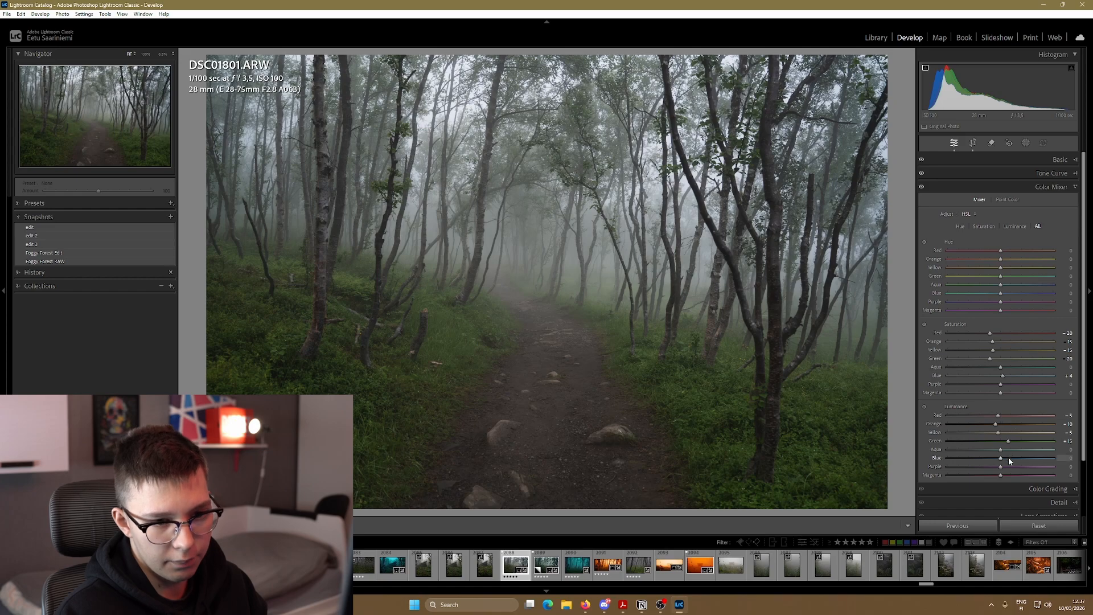
left_click_drag(1001, 460, 1002, 460)
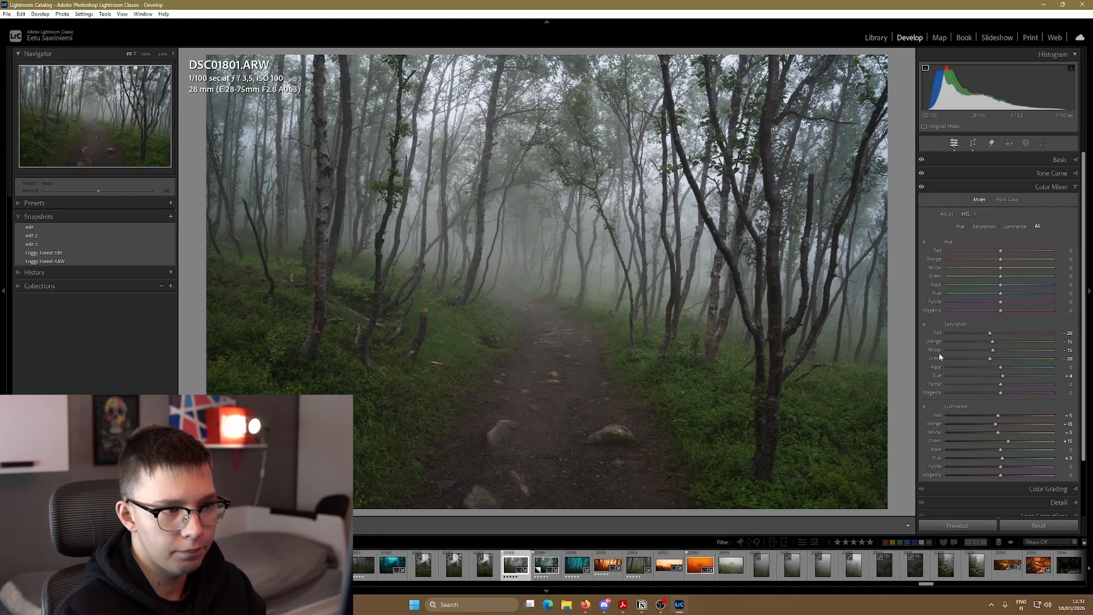
left_click_drag(1000, 277, 1001, 280)
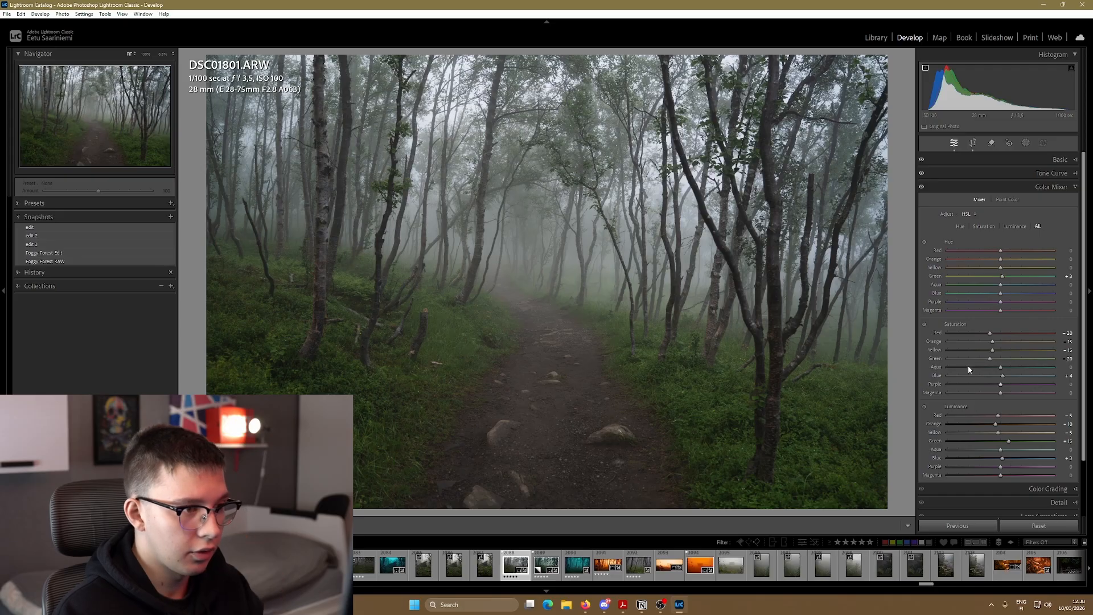
Add shadow, midtone and highlight points to the red channel's tone curve, and undo a trial lowering of the shadow point
left_click(1051, 173)
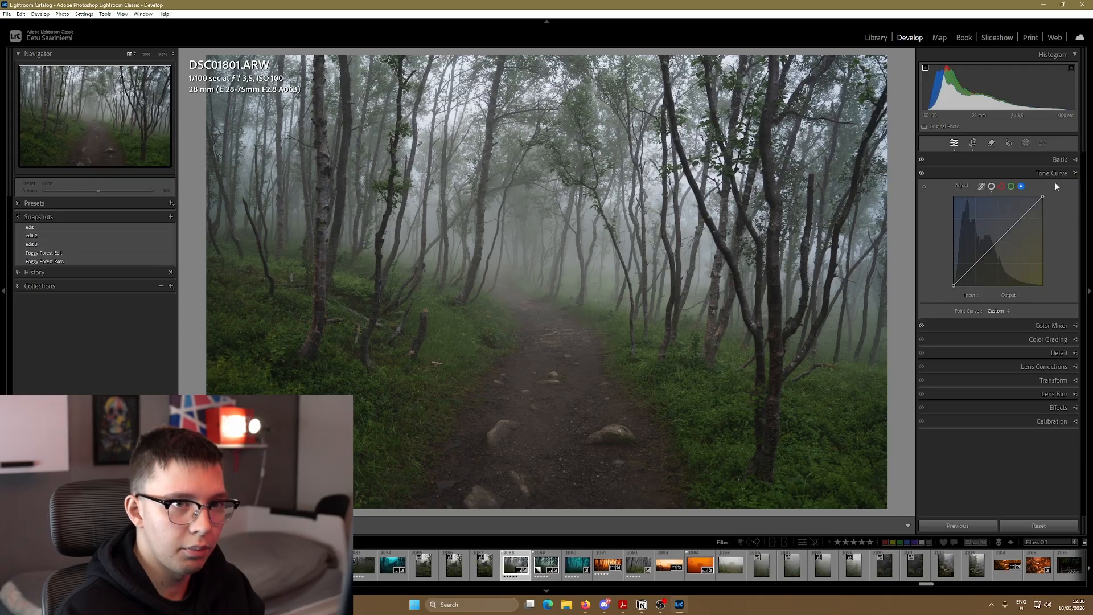
left_click(1002, 187)
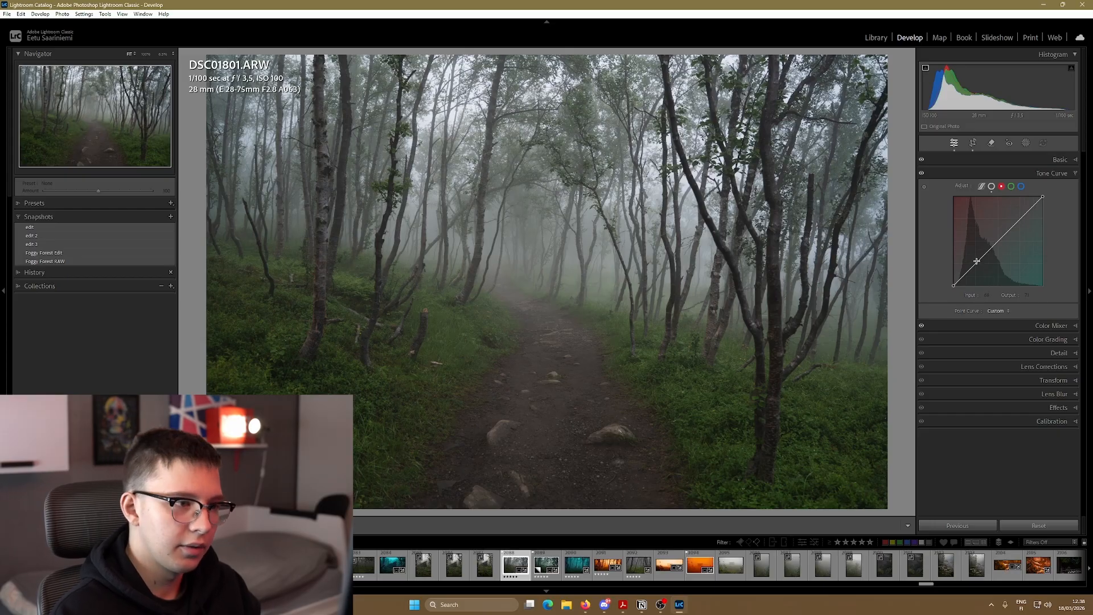
left_click(998, 240)
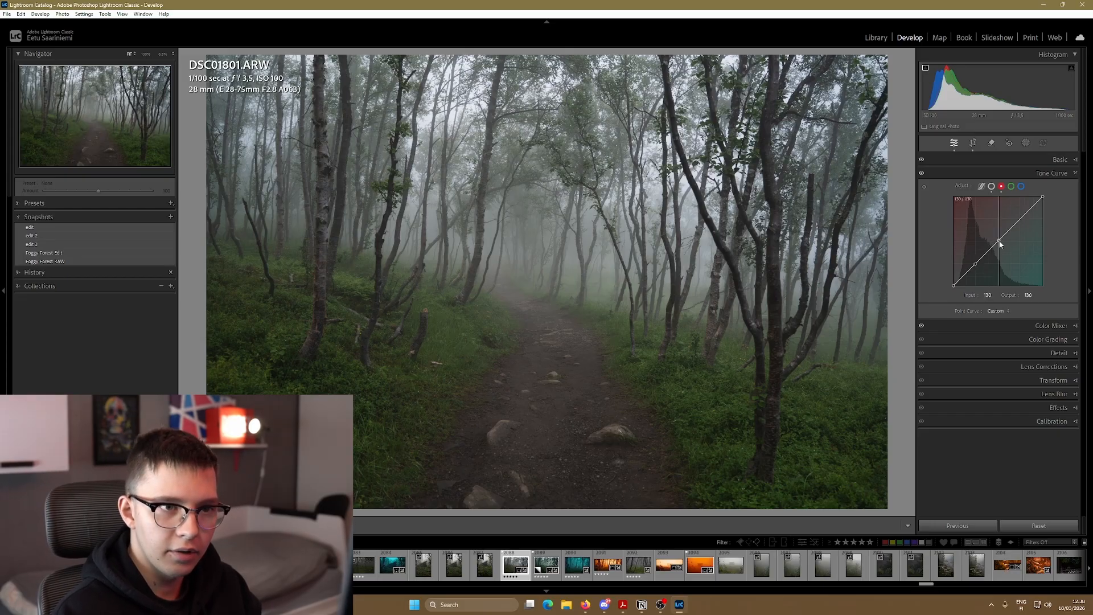
left_click(1023, 216)
left_click_drag(975, 266, 976, 268)
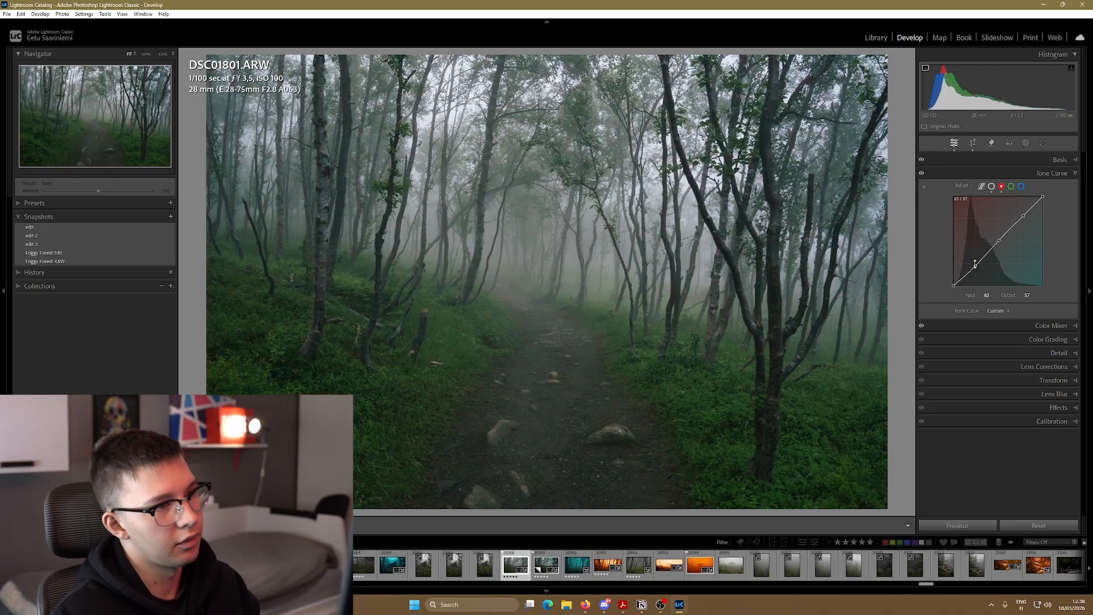
key("ctrl+z")
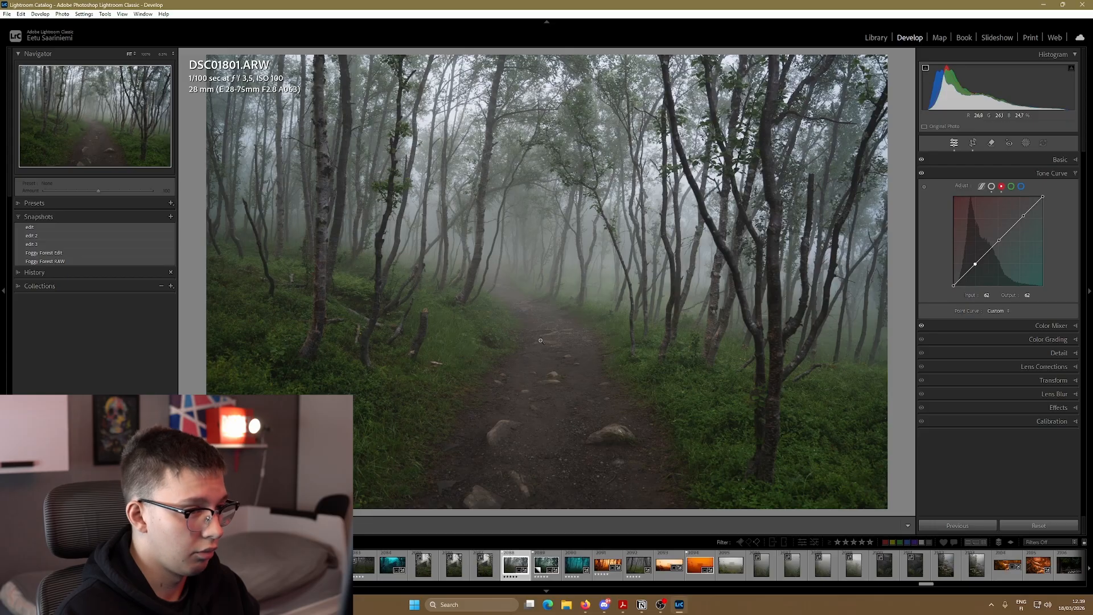
Slightly lower the red curve's shadow point, set midtone output 128, highlight output 198 and black point input 4, and compare before and after
left_click_drag(976, 264, 976, 266)
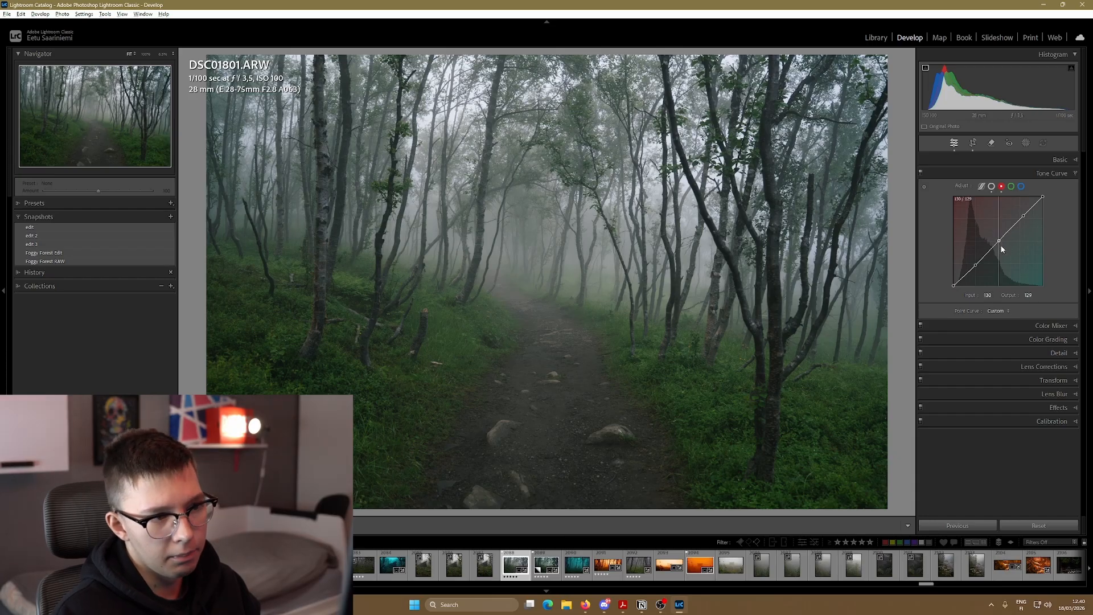
left_click_drag(1000, 246, 1001, 245)
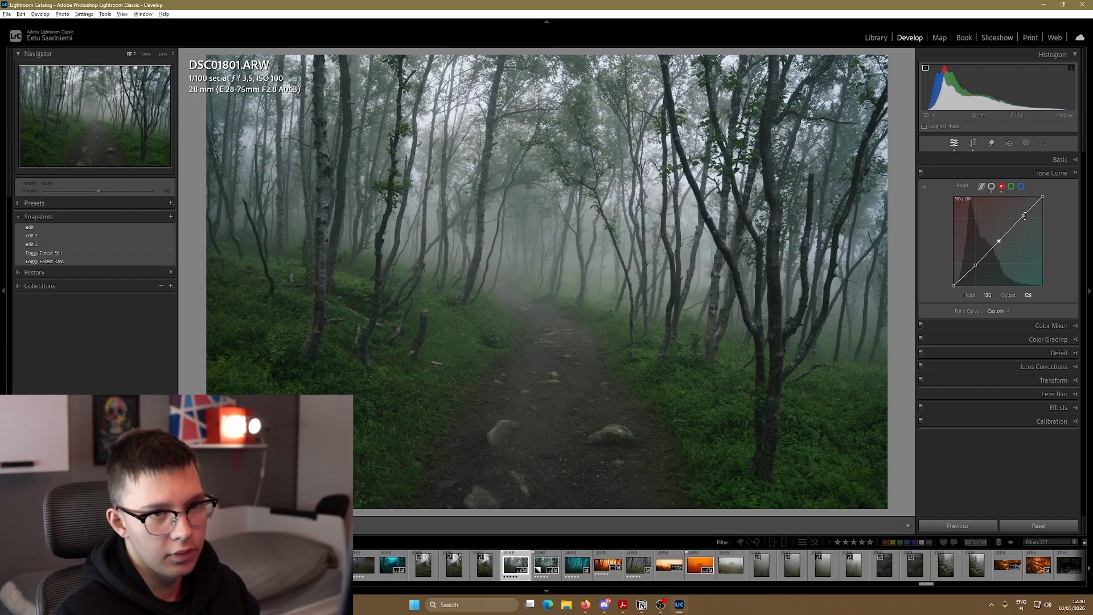
left_click(1022, 217)
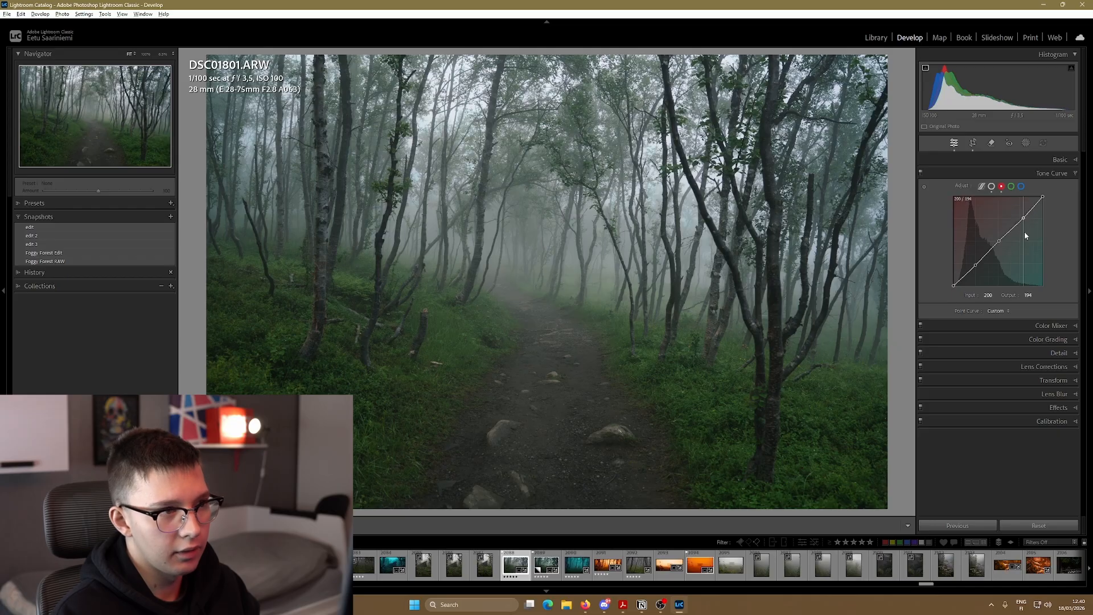
left_click_drag(1025, 234, 1025, 233)
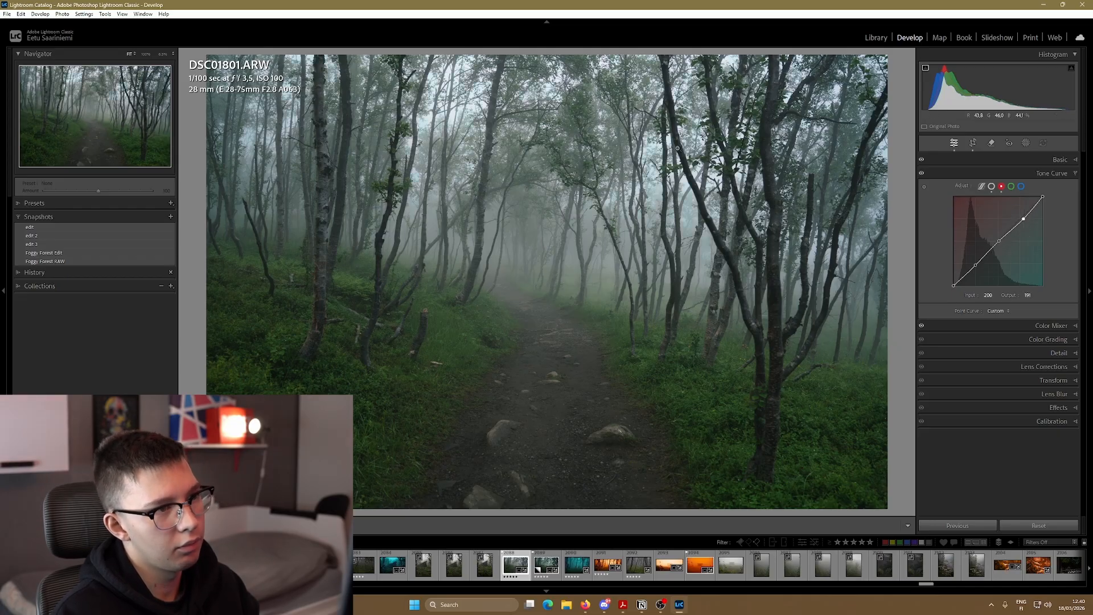
left_click_drag(1024, 218, 1028, 210)
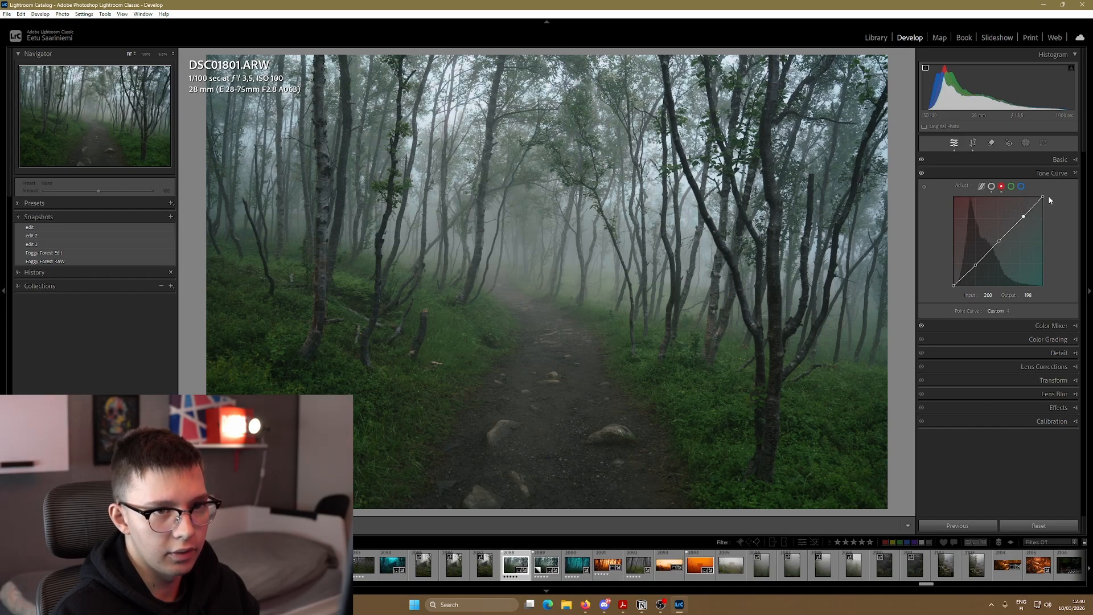
left_click_drag(954, 286, 933, 302)
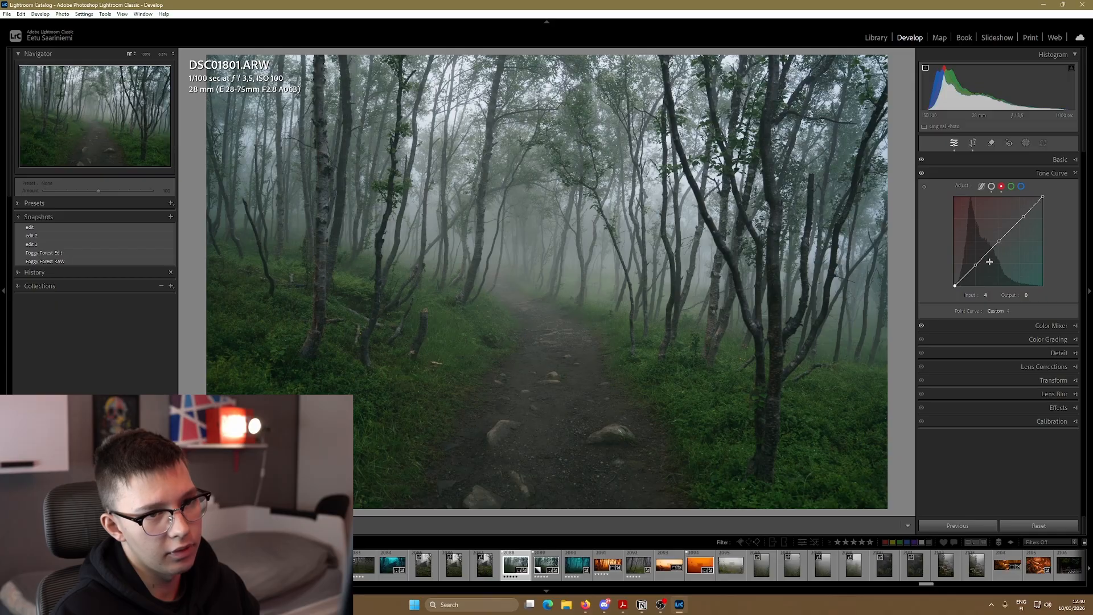
left_click(922, 174)
left_click(922, 174)
left_click(921, 174)
left_click(922, 174)
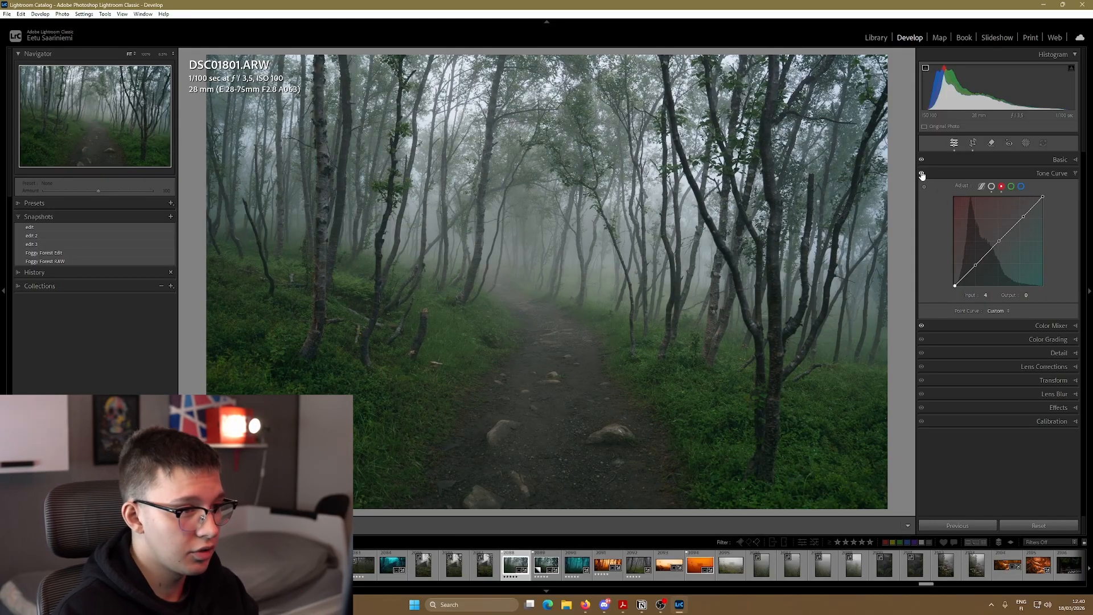
On the green channel's tone curve, set the shadow point to output 65, the highlight to output 197 and the midtone to output 129
left_click(1012, 187)
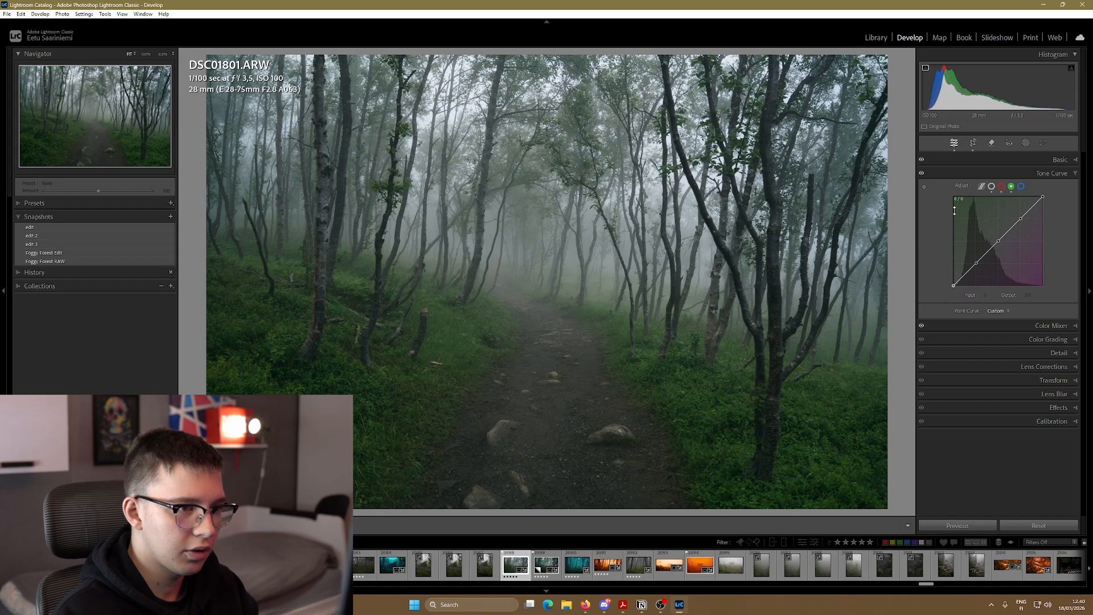
left_click_drag(975, 264, 977, 266)
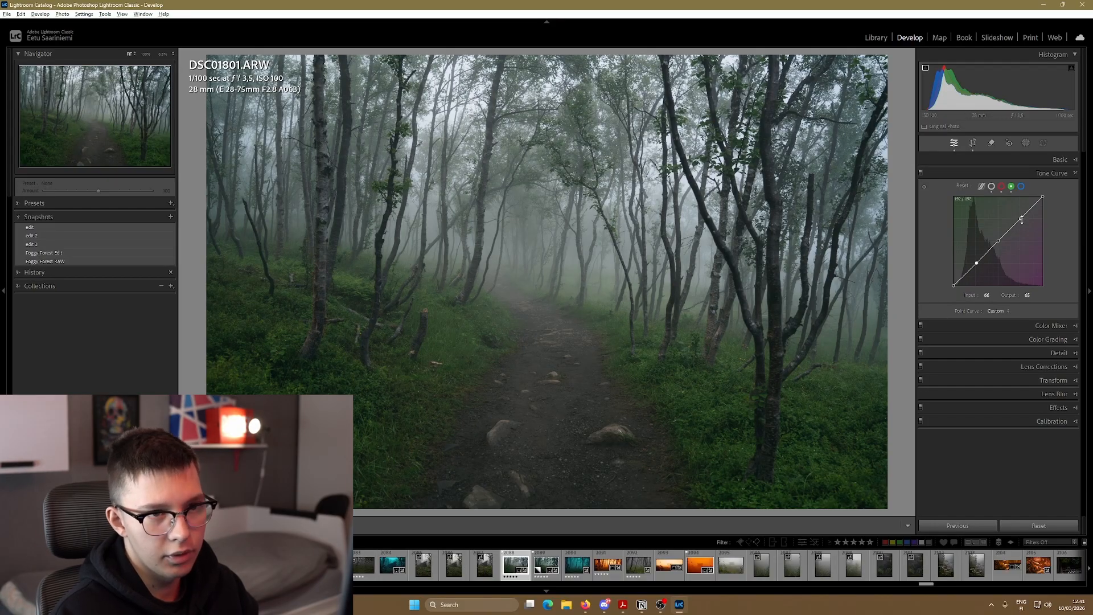
left_click_drag(1020, 218, 1029, 232)
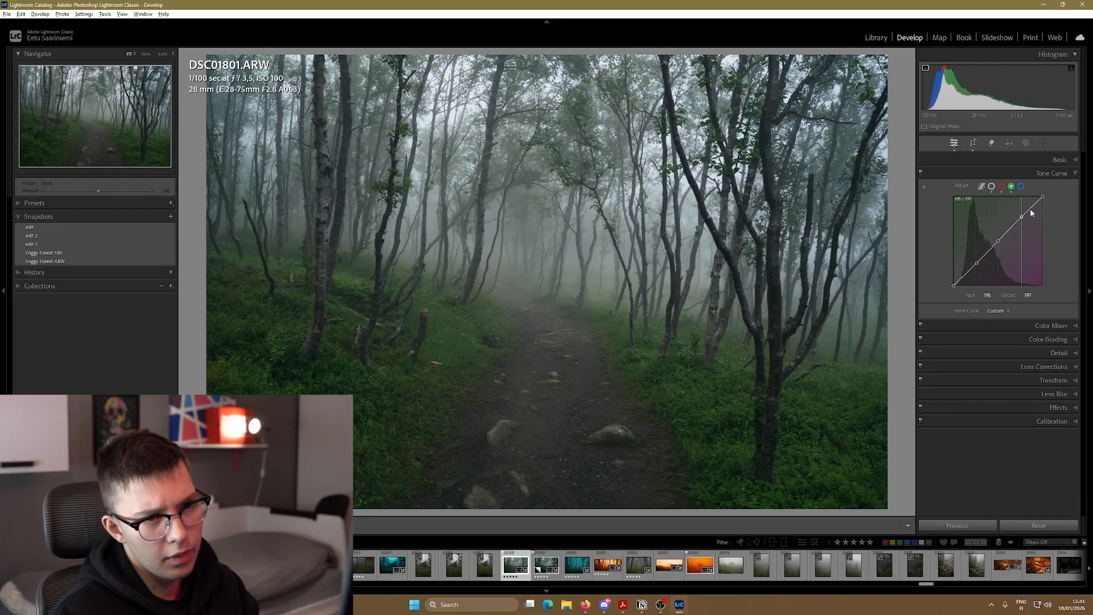
left_click_drag(1030, 210, 997, 238)
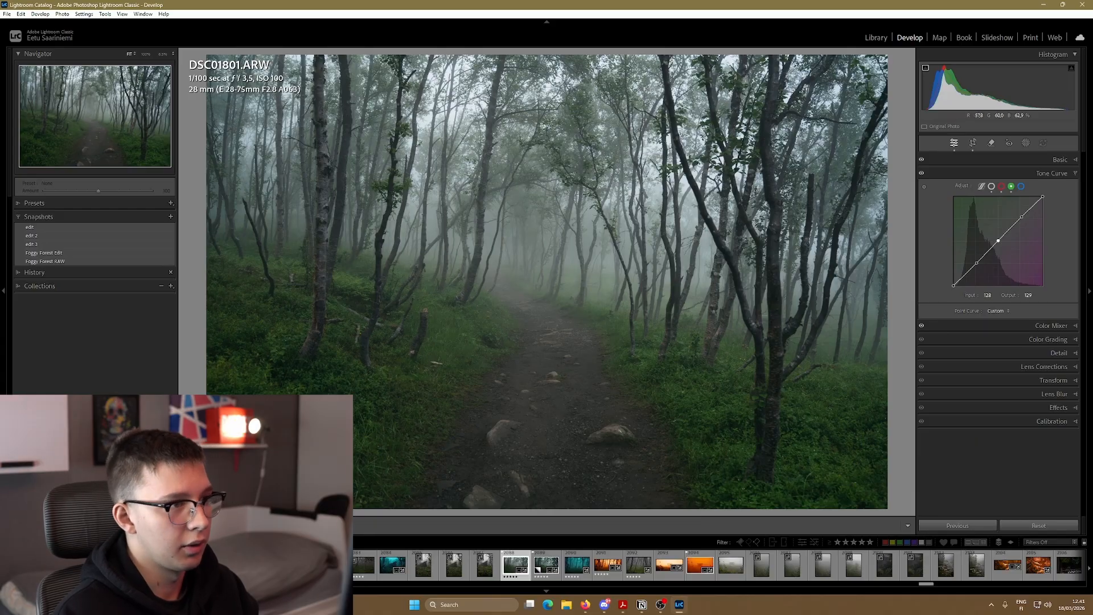
Add shadow, midtone and highlight points to the blue channel's tone curve, setting the shadow output to 64 and the highlight output to 194
left_click(1021, 186)
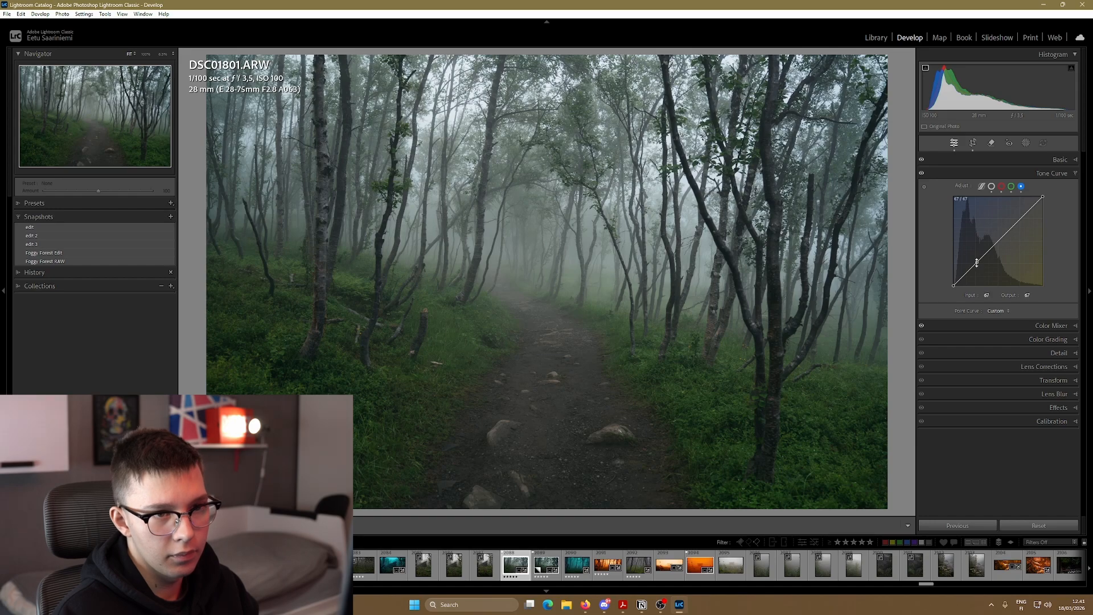
left_click(998, 240)
left_click(1021, 219)
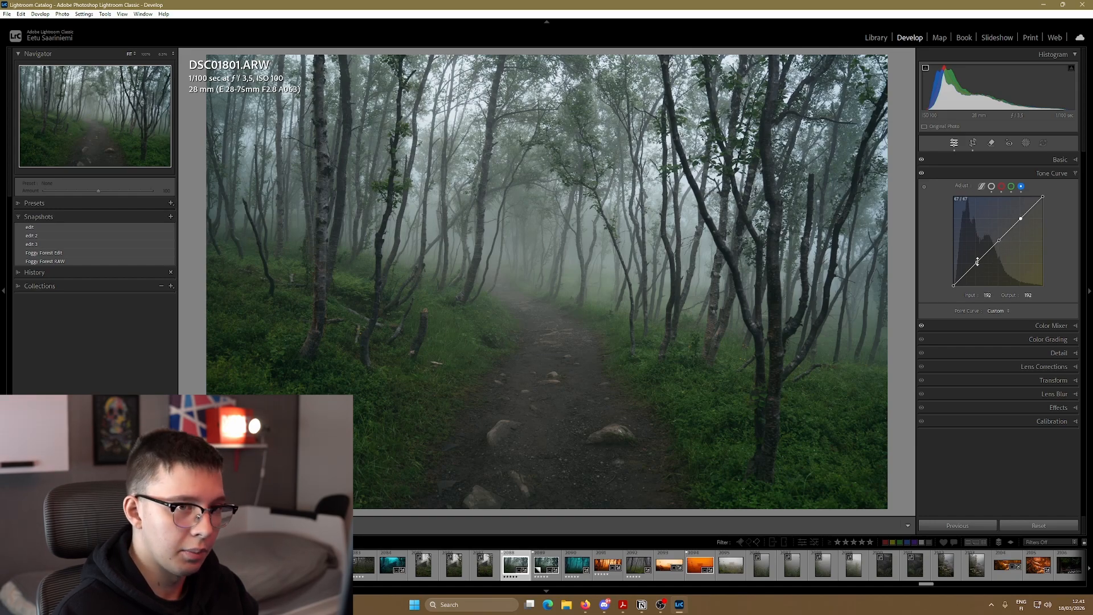
left_click_drag(977, 263, 977, 275)
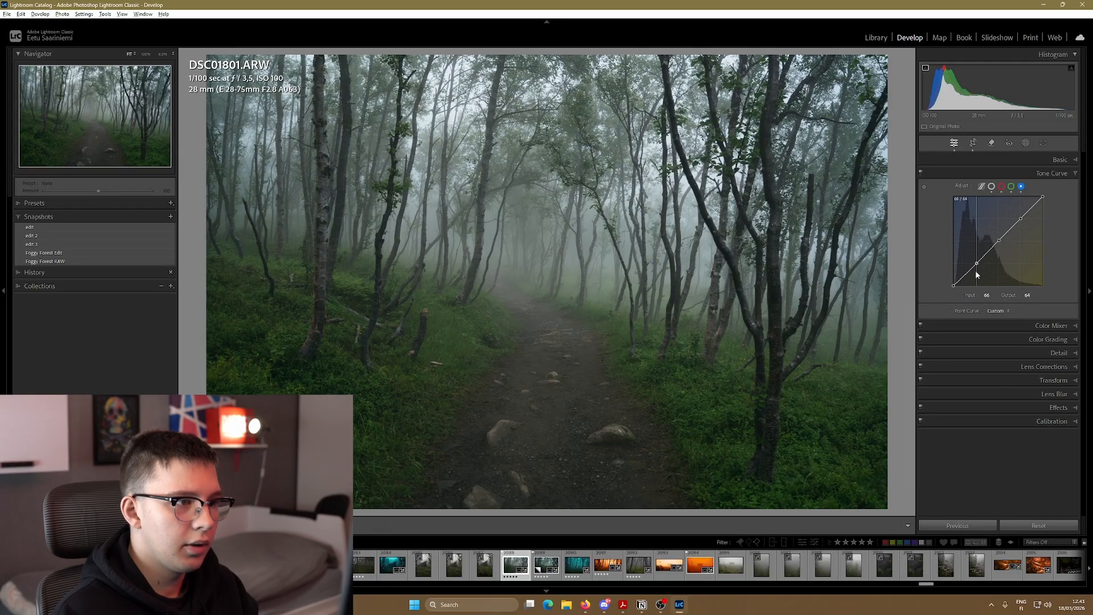
left_click_drag(976, 271, 974, 272)
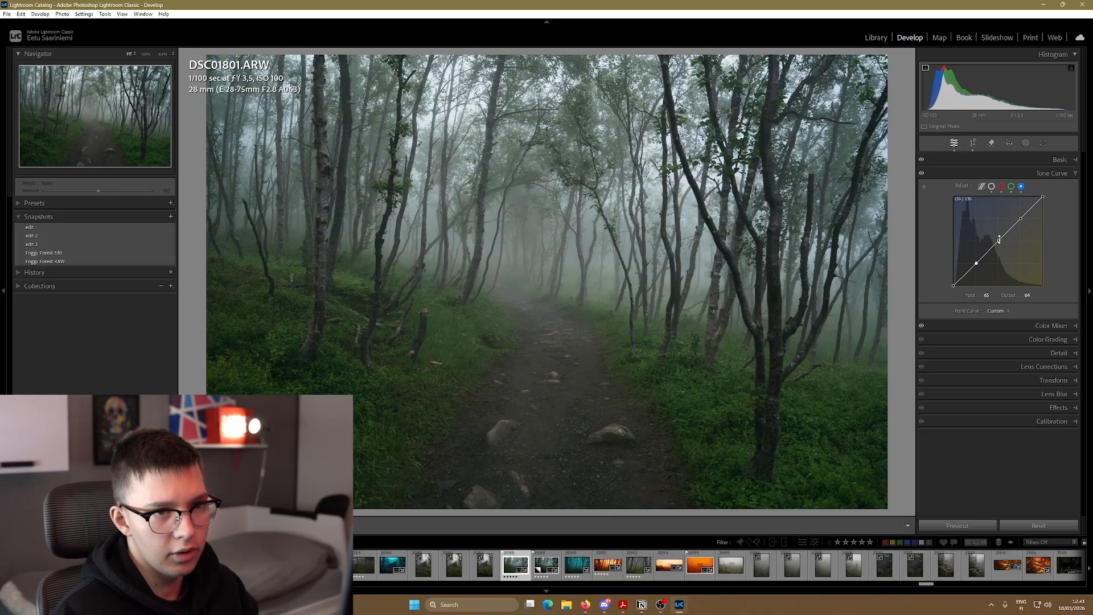
left_click_drag(1022, 217, 1023, 216)
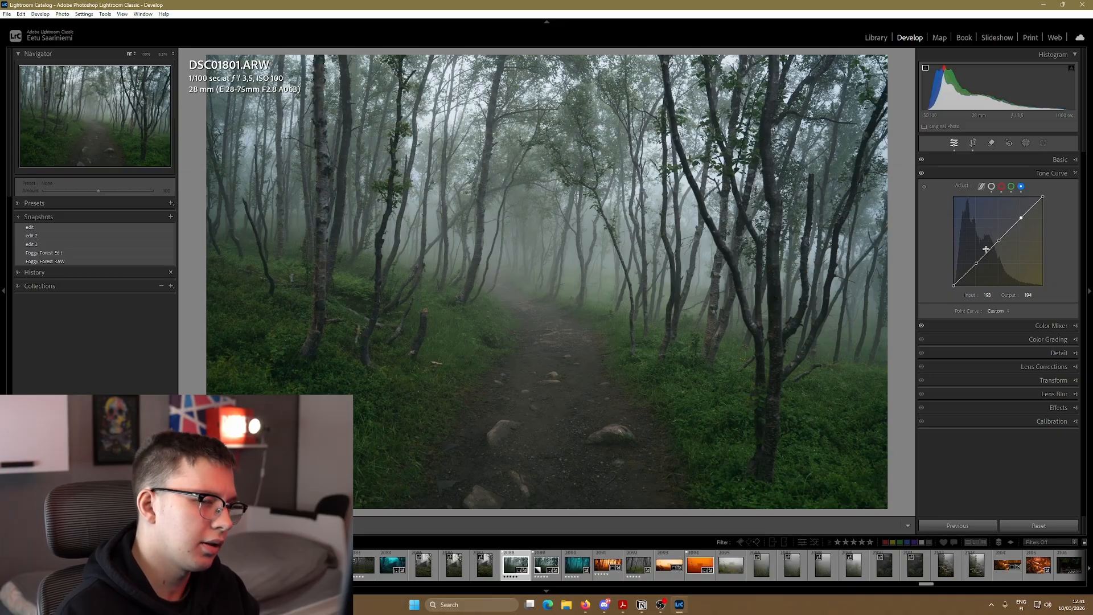
Review the red, green and blue channel tone curves of DSC01801 one after another
left_click(1010, 186)
left_click(1001, 186)
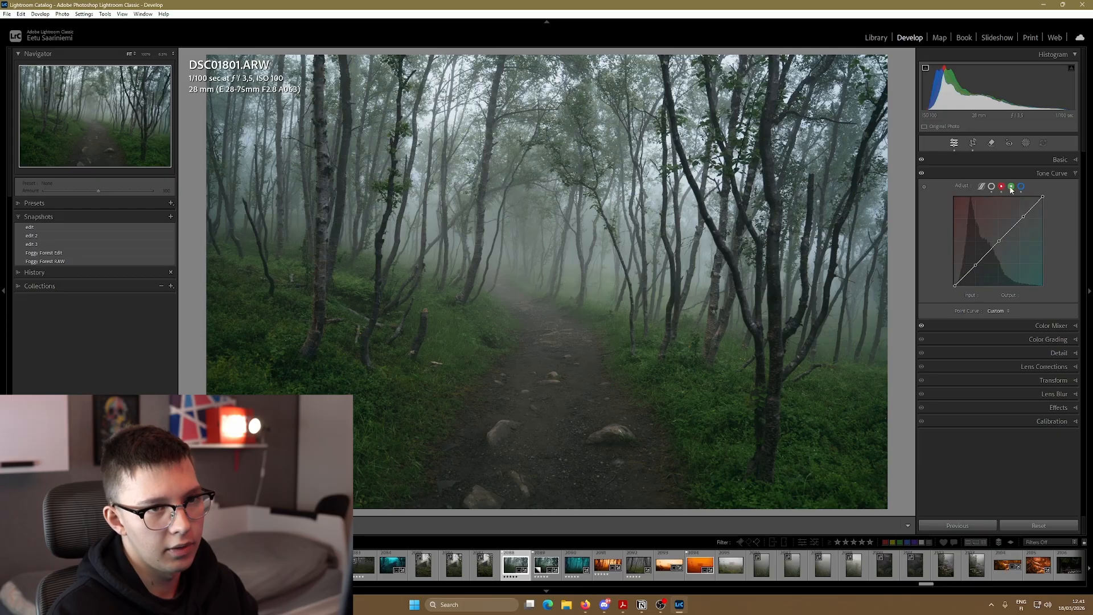
left_click(1022, 186)
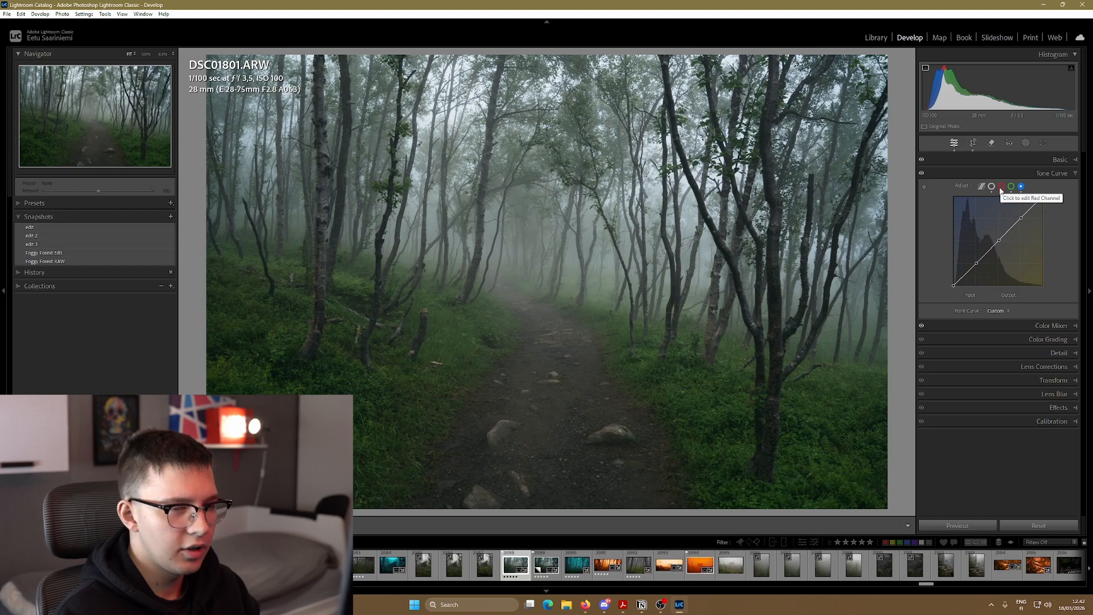
left_click(1001, 188)
left_click(1012, 188)
left_click(1021, 188)
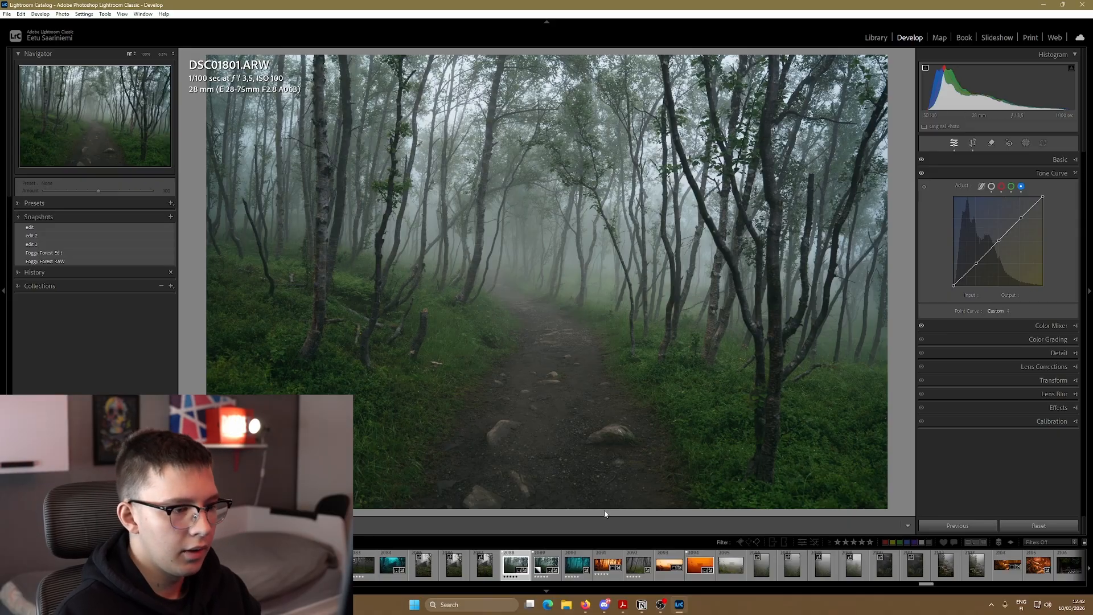
Switch to the rock photo DSC01800 and set exposure +0.71, highlights -20 and shadows +21
left_click(483, 569)
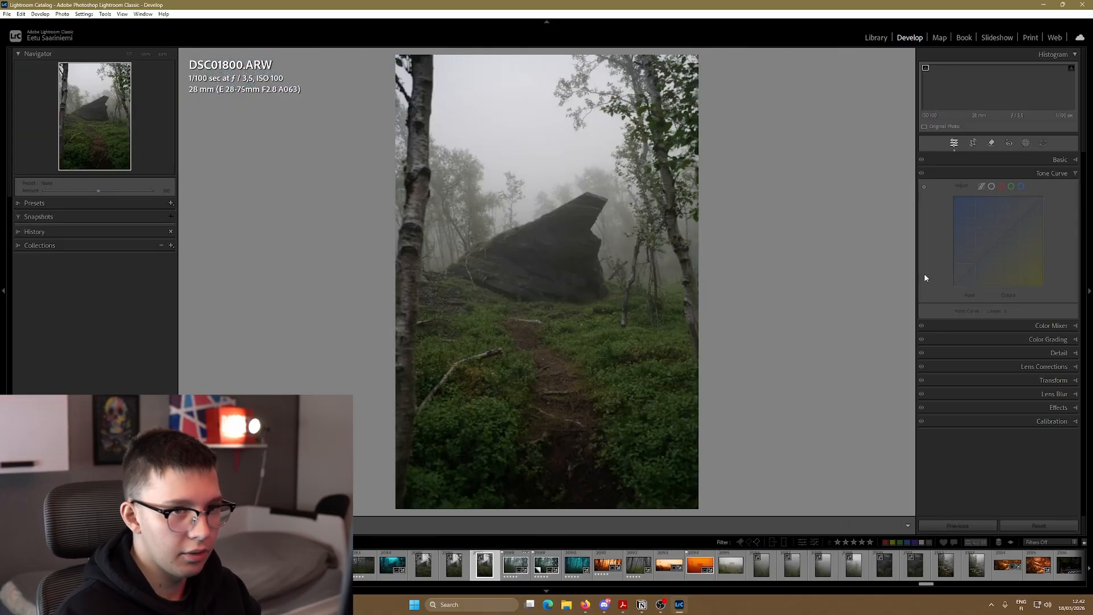
left_click(1060, 159)
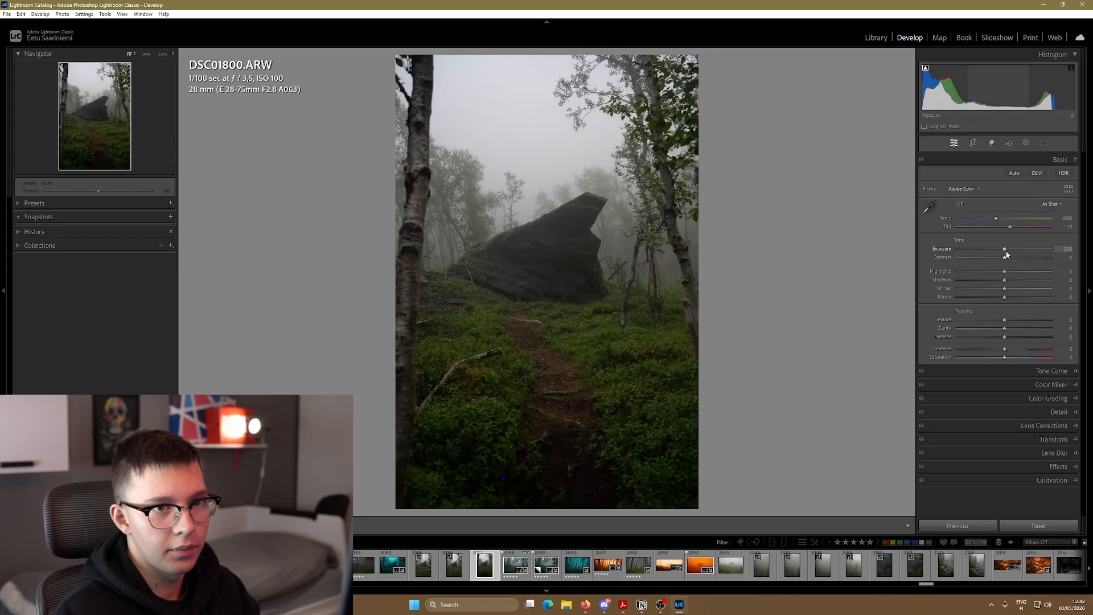
left_click_drag(1004, 249, 1015, 281)
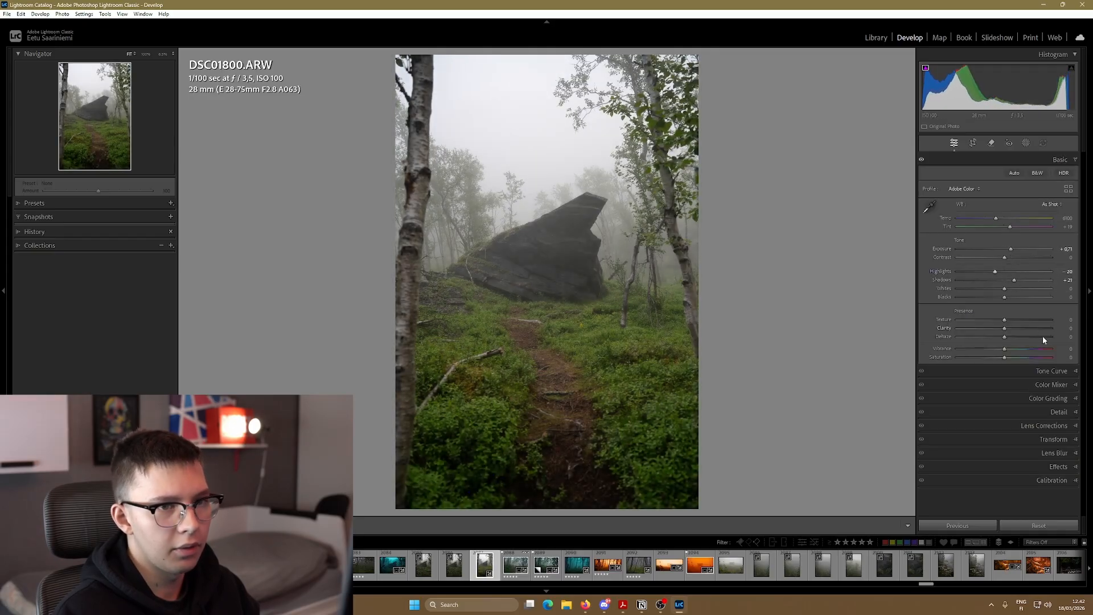
Add two points to the rock photo's red channel tone curve, lowering the shadow to output 54 and raising the highlight to output 203
left_click(1051, 372)
left_click(1001, 188)
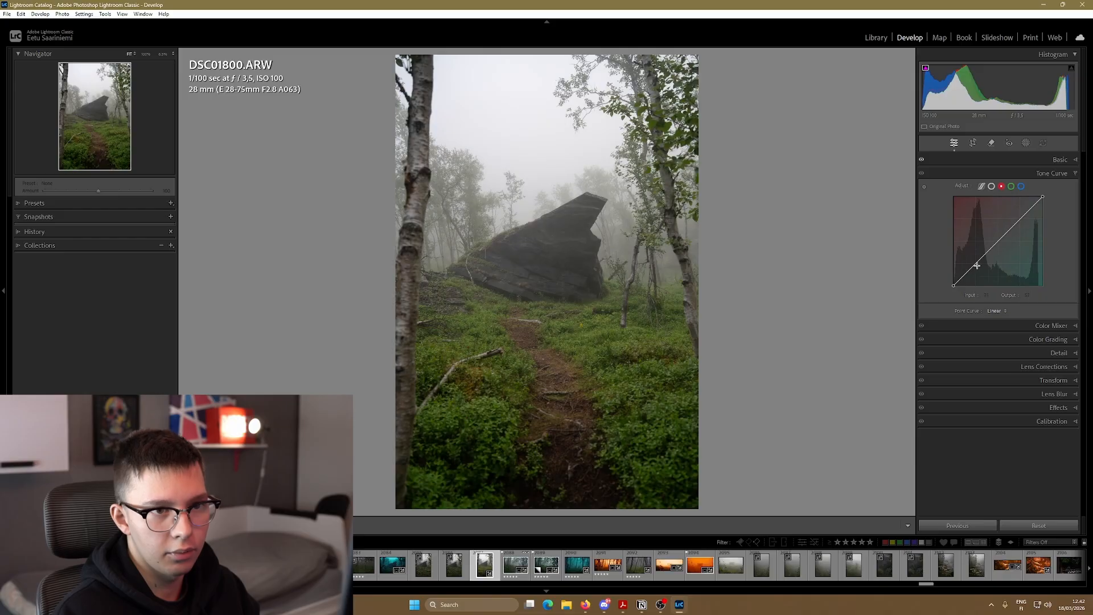
left_click(976, 265)
left_click(1020, 218)
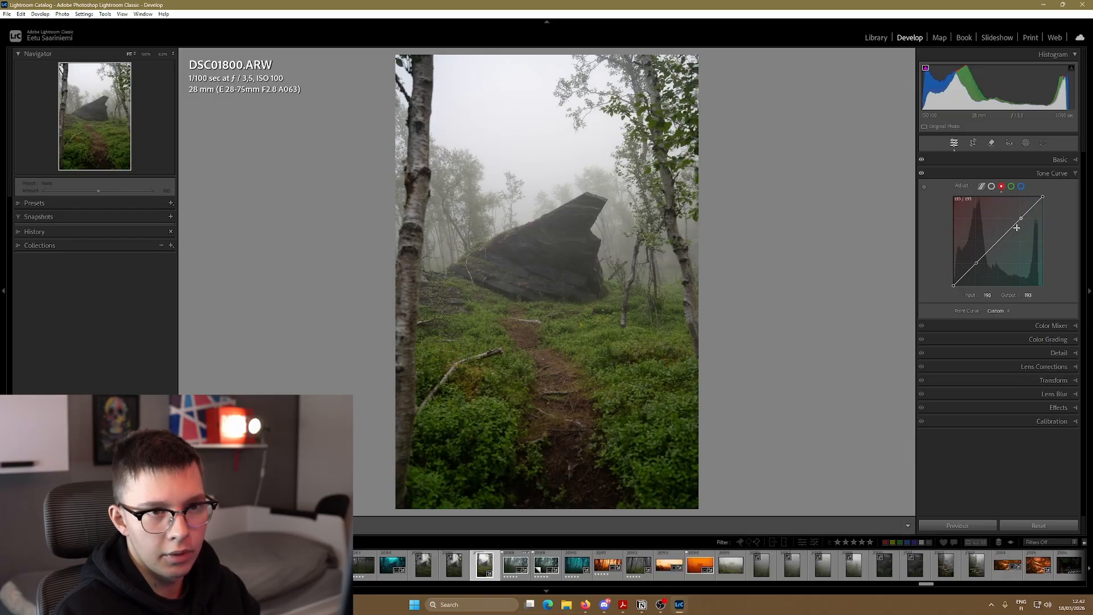
left_click_drag(976, 263, 977, 279)
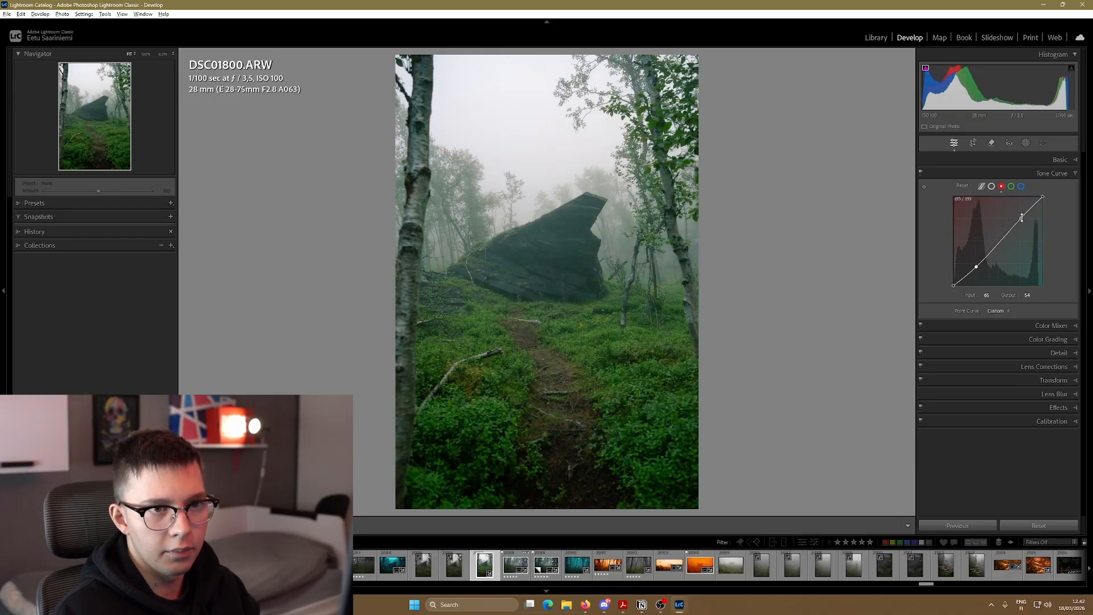
left_click_drag(1020, 218, 1022, 202)
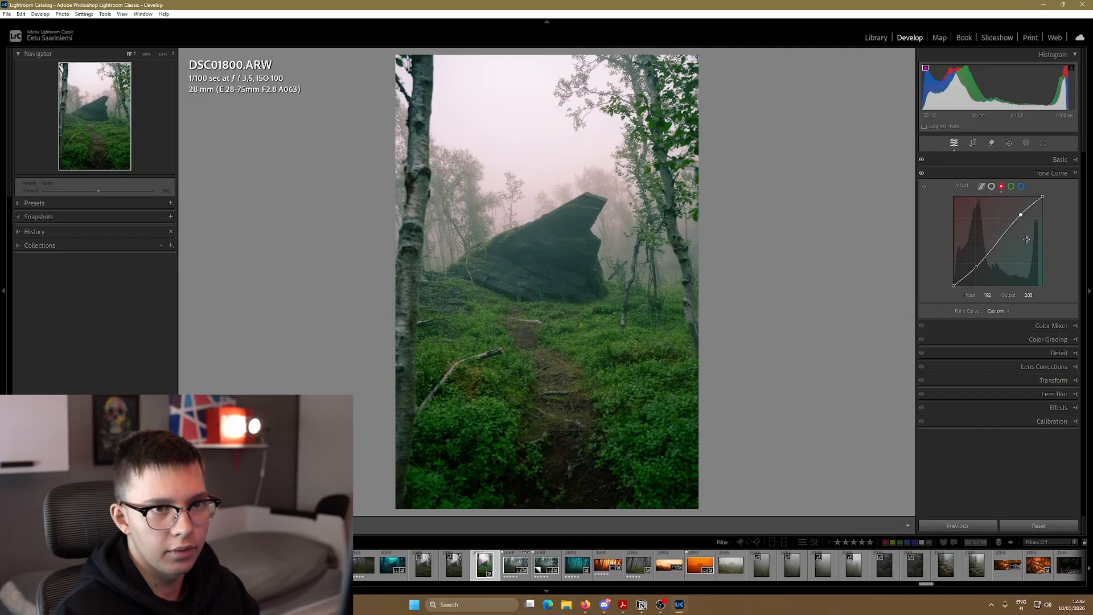
Copy the red channel's curve settings and paste them into the green and blue channels
right_click(1021, 215)
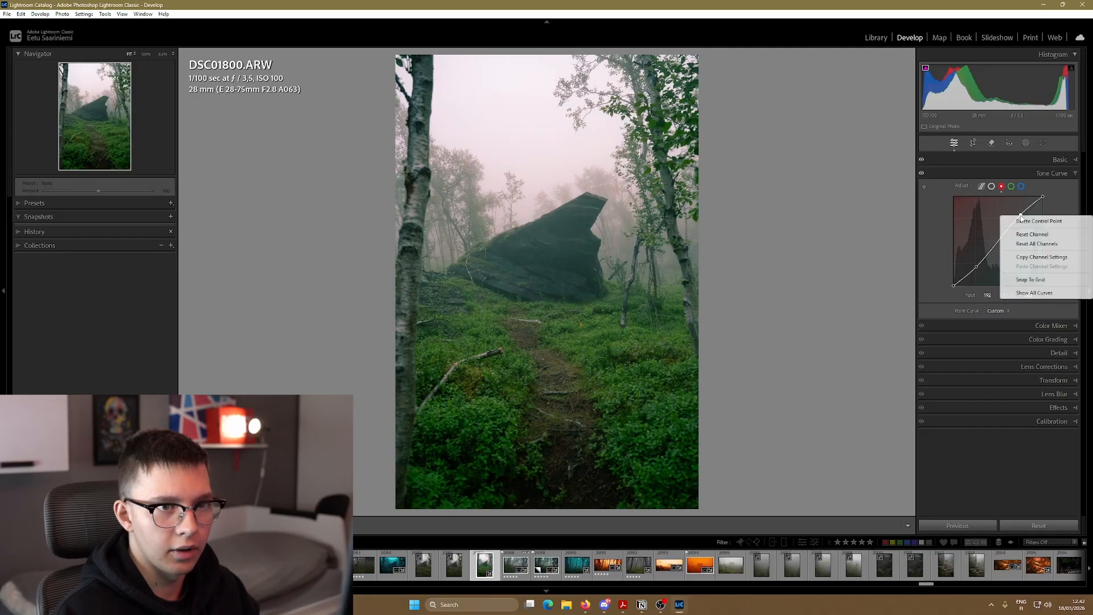
left_click(1042, 257)
left_click(1011, 186)
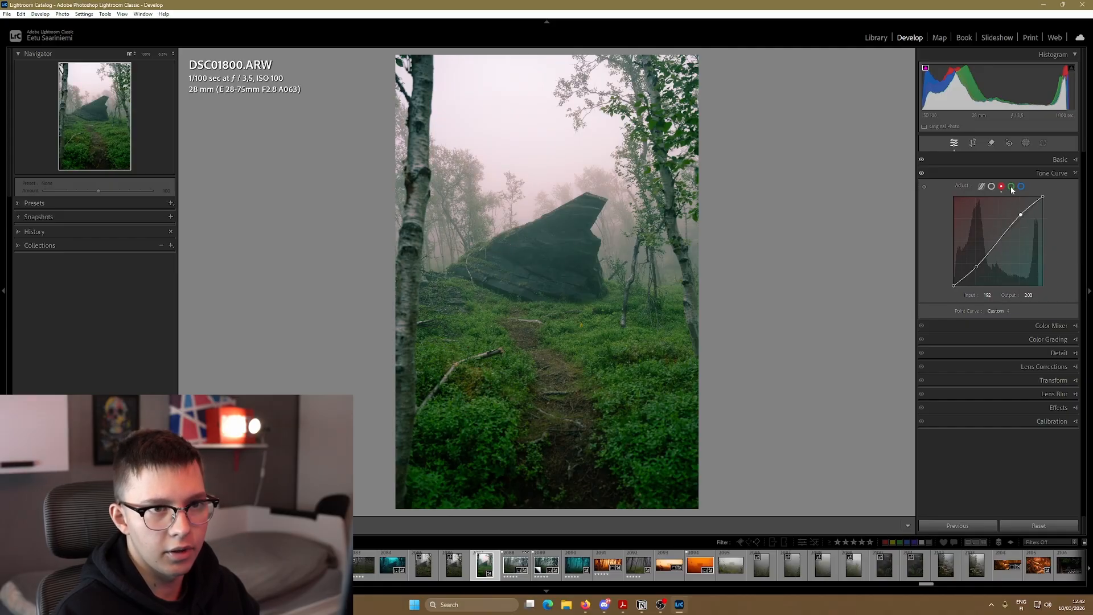
right_click(1018, 223)
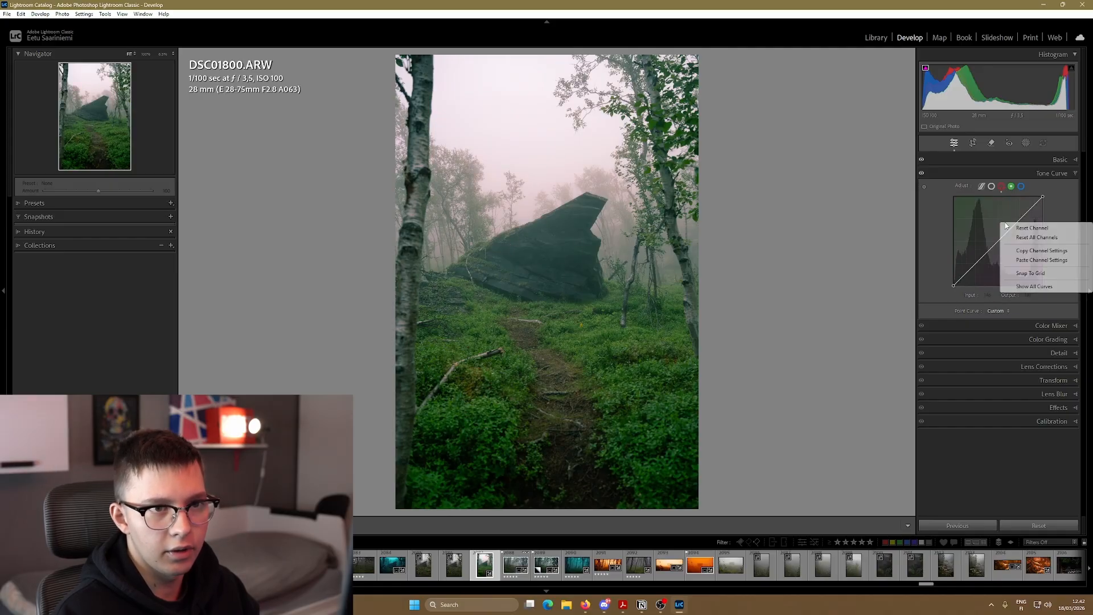
left_click(1028, 260)
left_click(1021, 187)
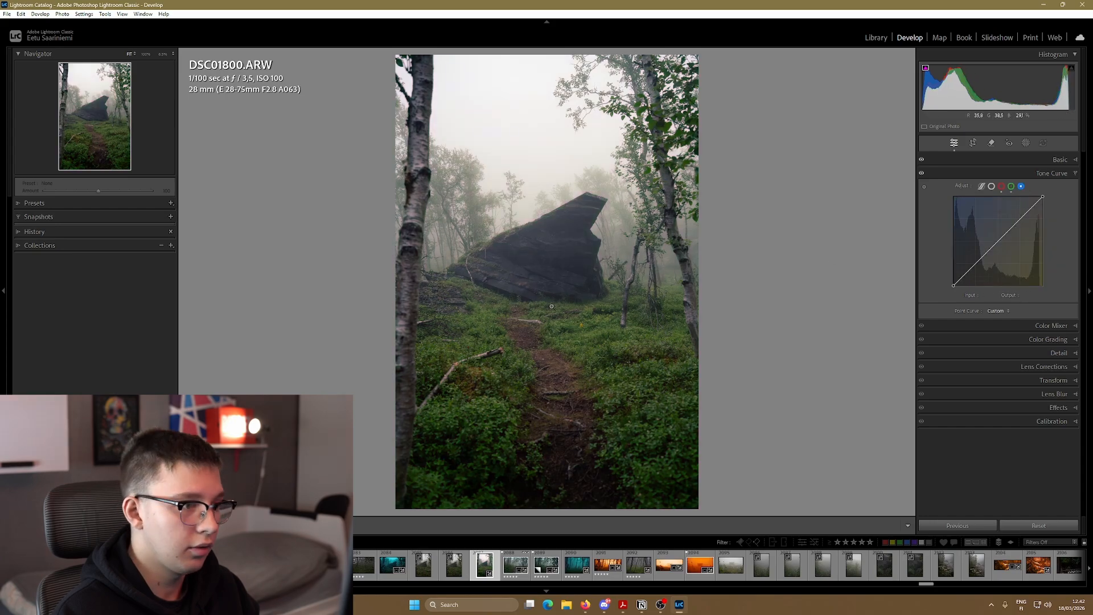
right_click(1000, 237)
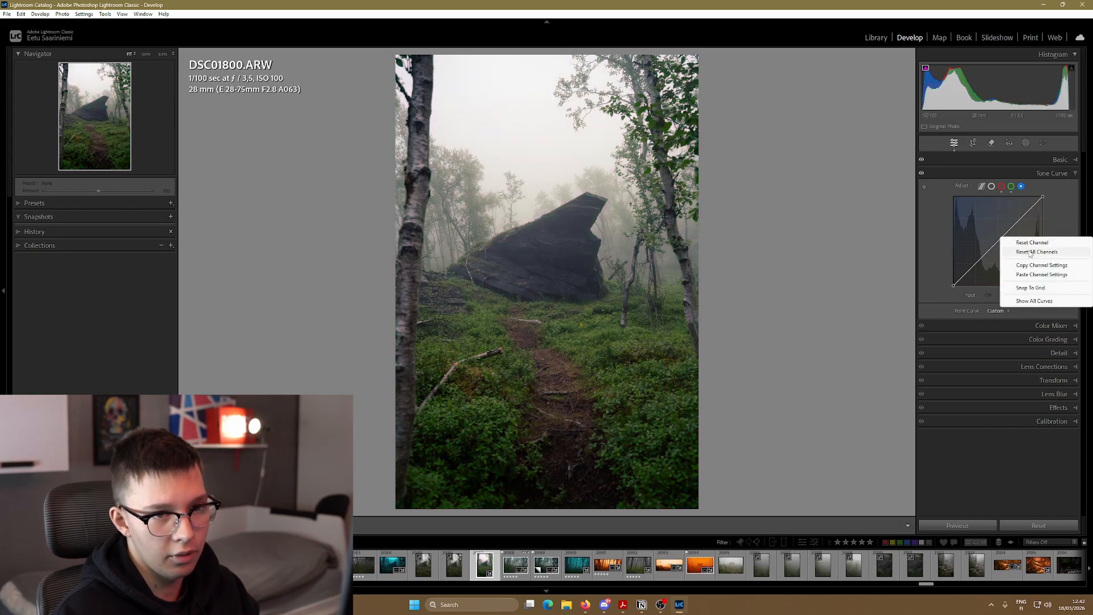
left_click(1040, 274)
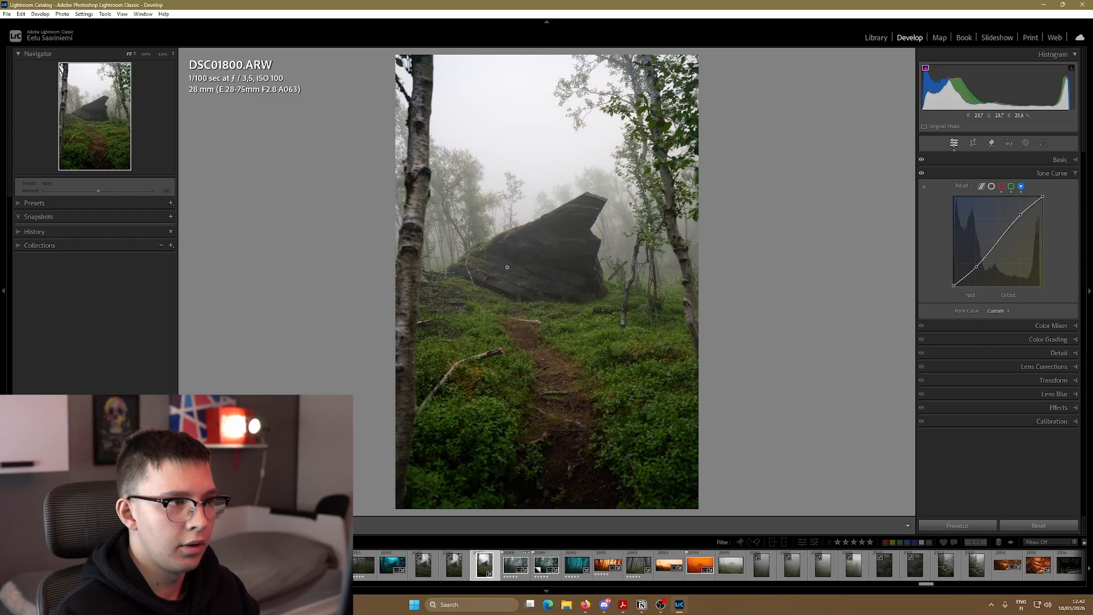
Compare the rock photo repeatedly with the tone curve adjustments off and on
double_click(921, 174)
left_click(922, 174)
left_click(922, 174)
double_click(922, 175)
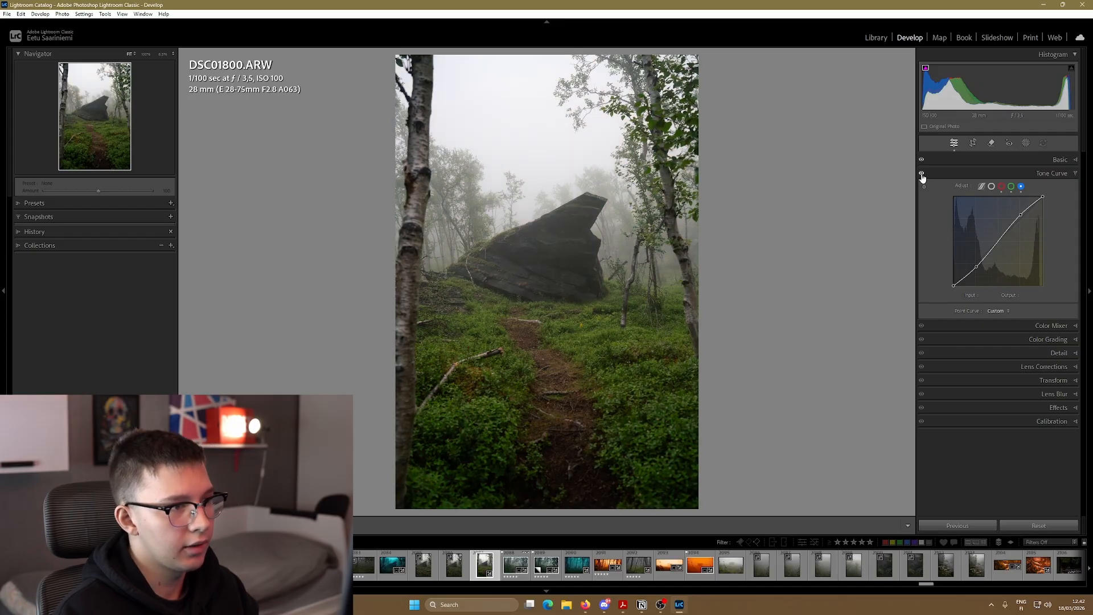
left_click(921, 174)
left_click(922, 174)
double_click(922, 175)
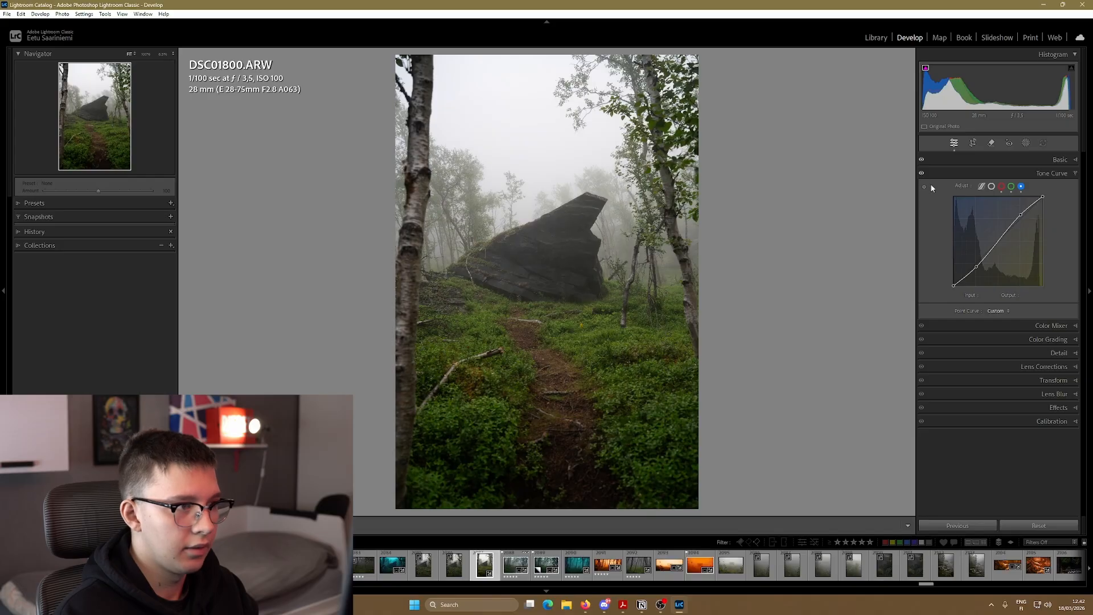
Lower the red curve's shadow point to output 51 and soften the rock photo with contrast -22 and clarity -24
left_click(1001, 187)
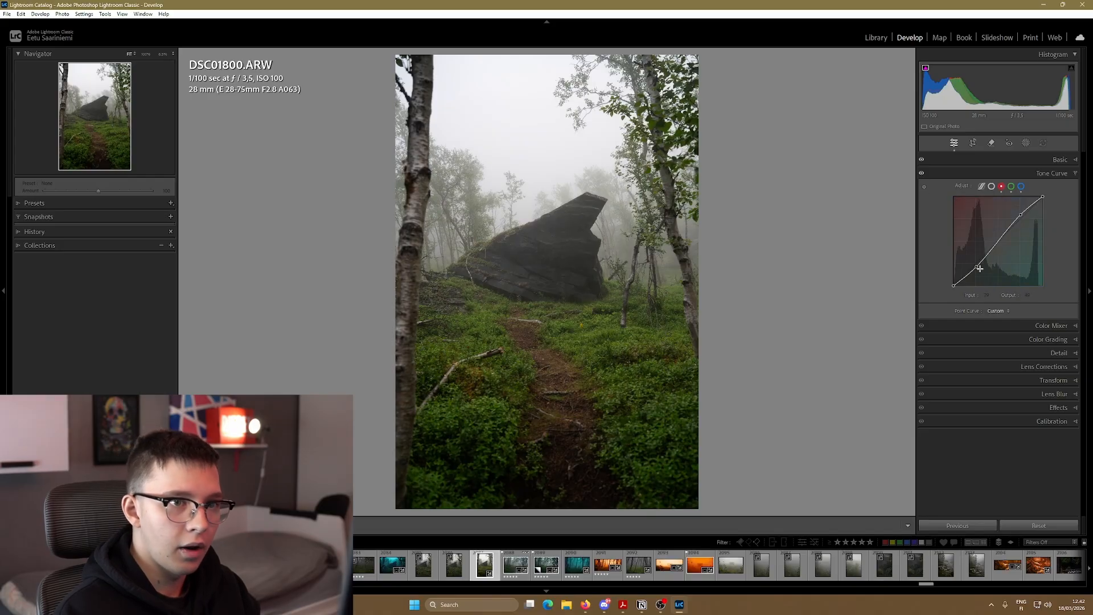
left_click_drag(979, 269, 977, 275)
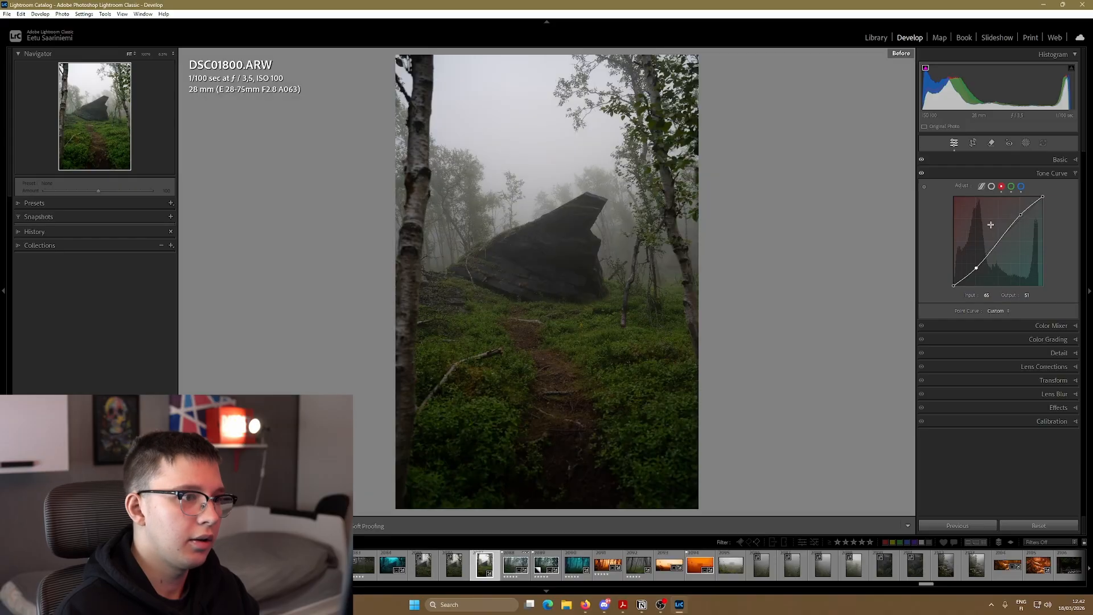
left_click(1058, 160)
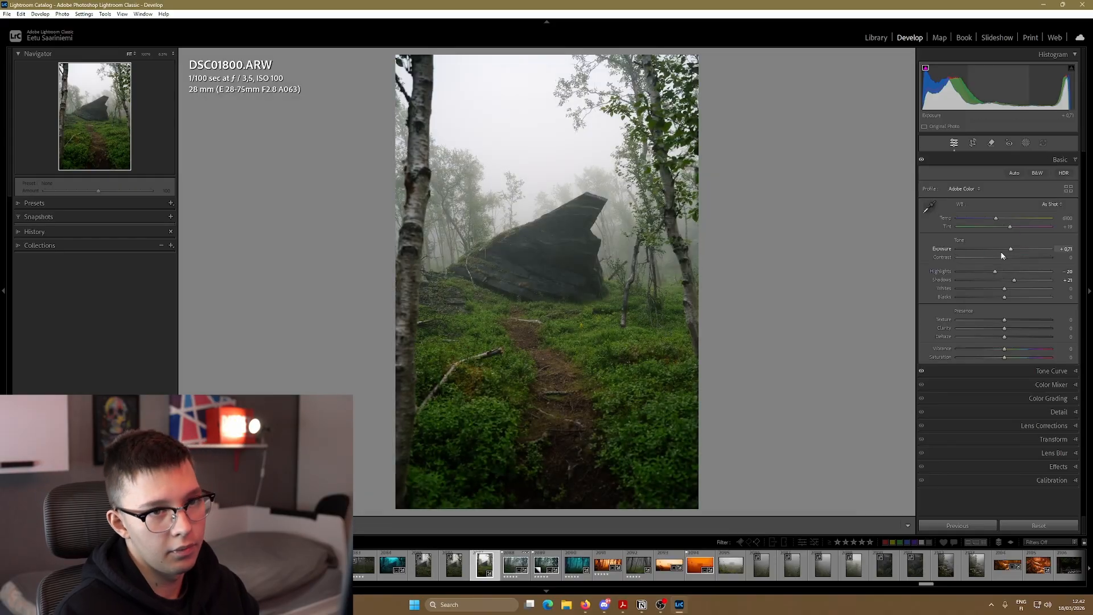
left_click_drag(1002, 258, 993, 258)
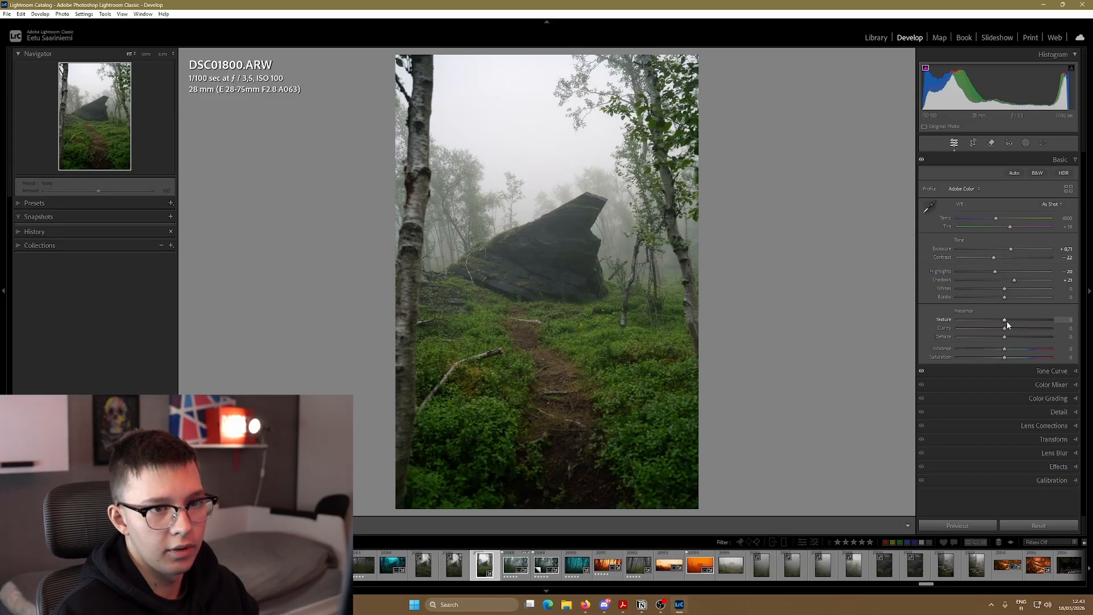
left_click_drag(1004, 328, 992, 329)
Return to the forest path photo DSC01801 and review its green and blue channel tone curves
left_click(521, 571)
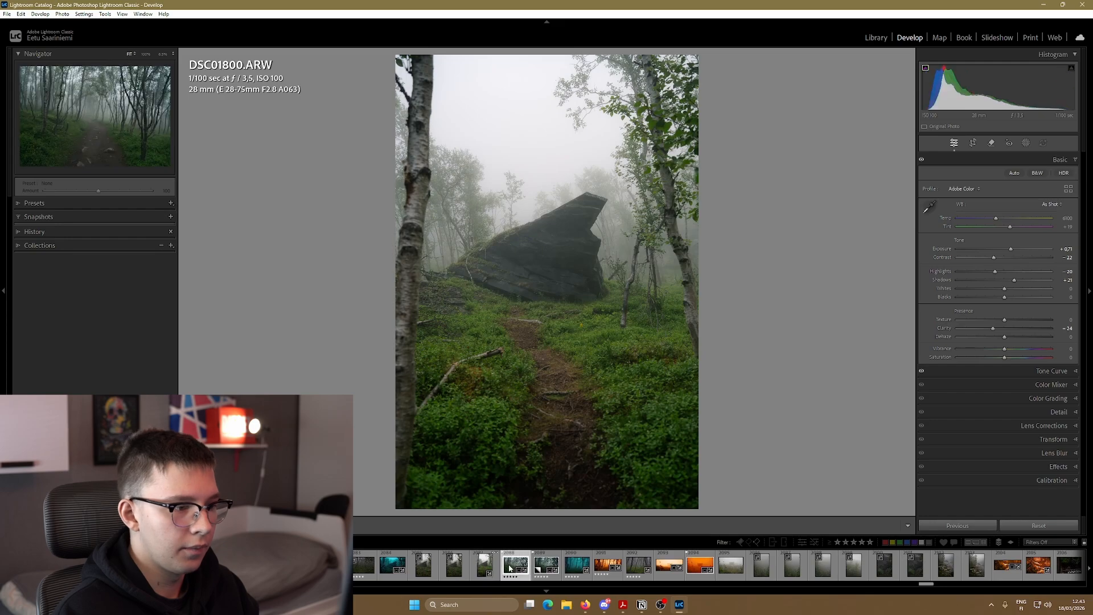
left_click(1045, 370)
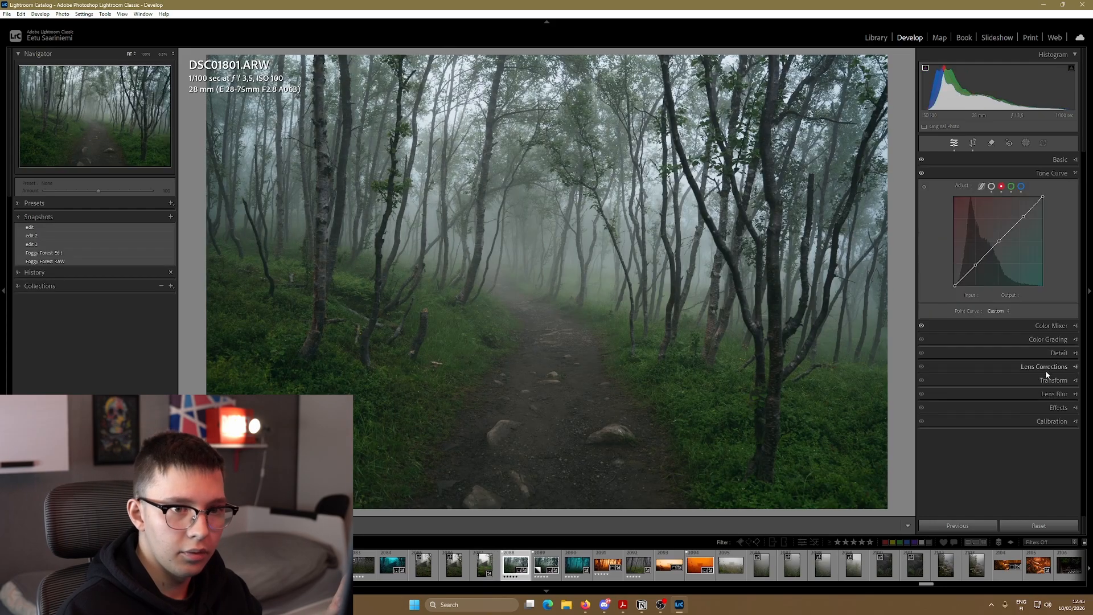
left_click(1010, 187)
left_click(1020, 186)
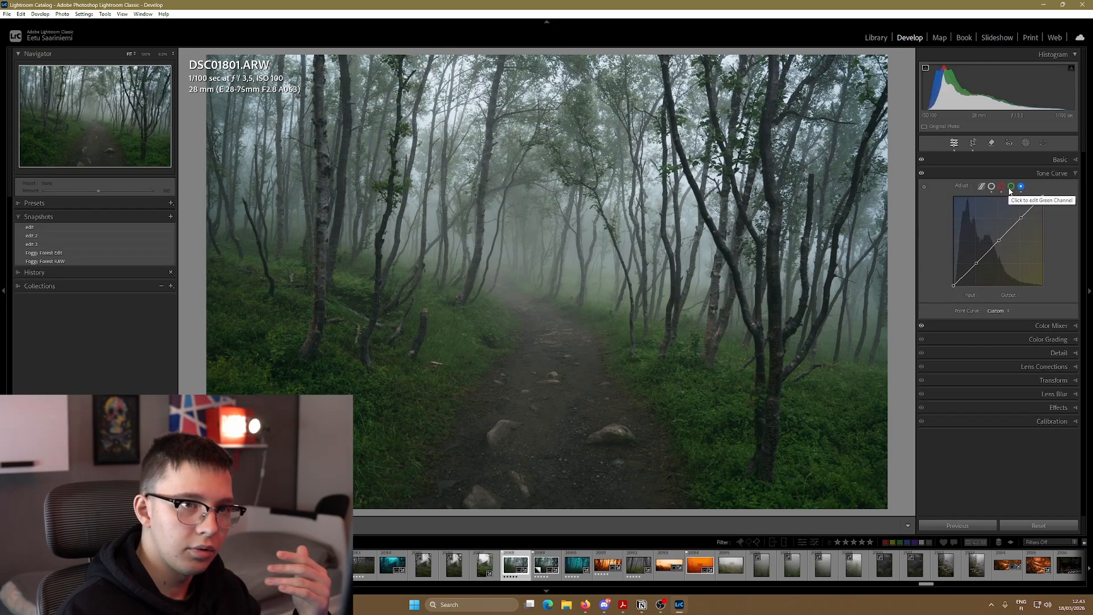
left_click(1011, 187)
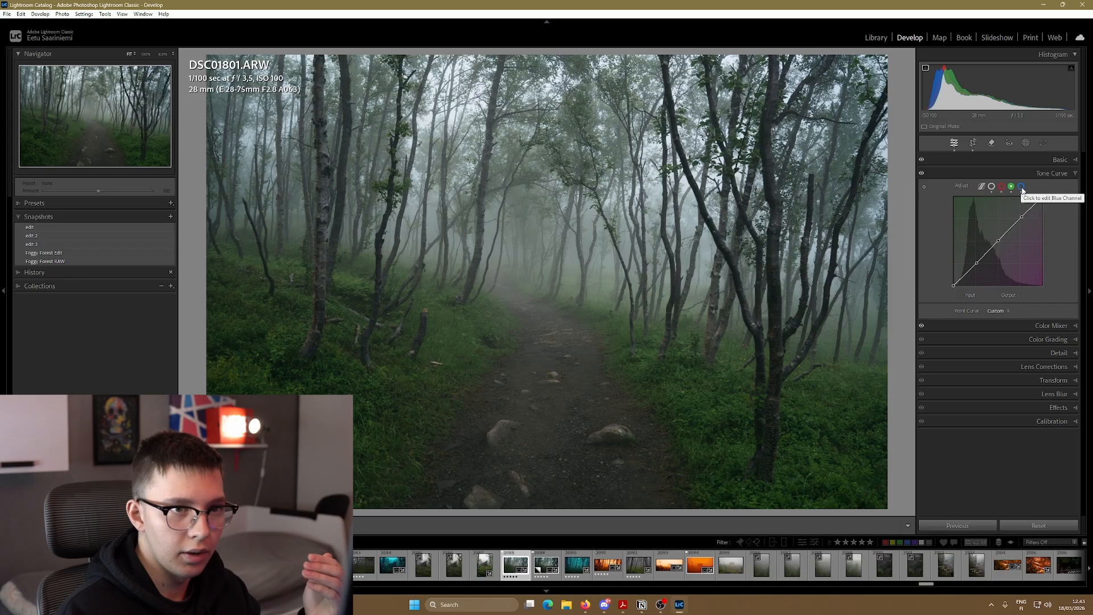
Review the red, green and blue channel tone curves, comparing them with the shadows color grading wheel
left_click(1020, 187)
left_click(1002, 187)
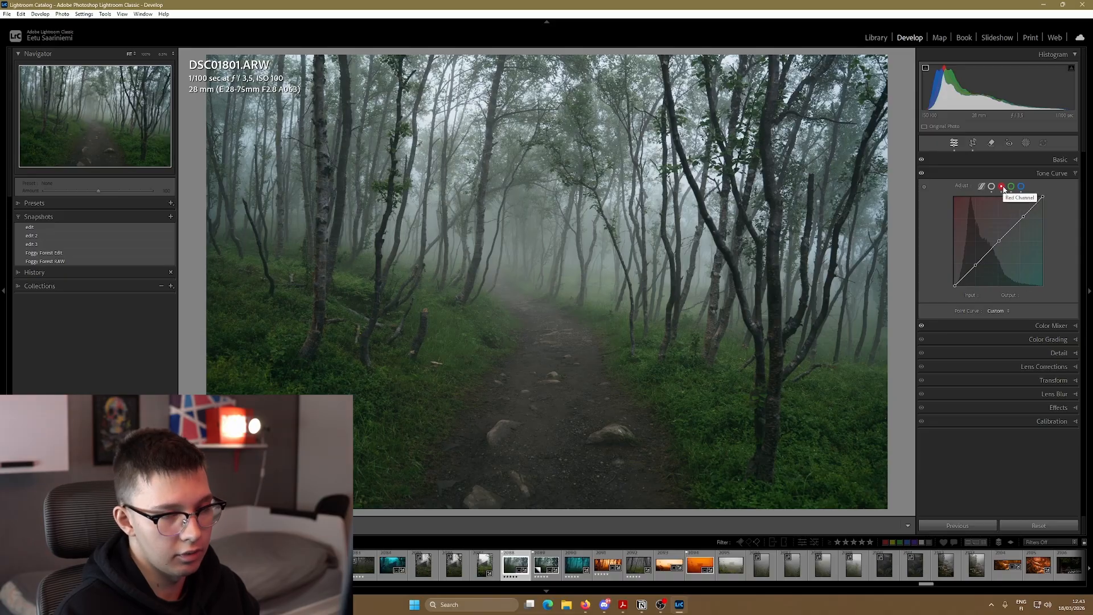
left_click(1049, 339)
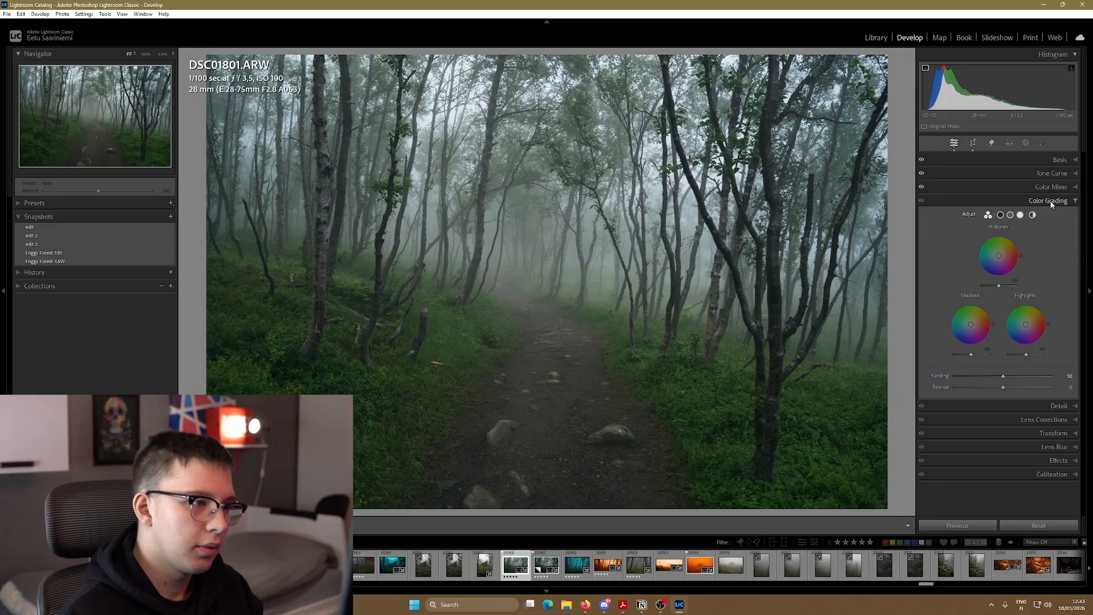
left_click(1000, 214)
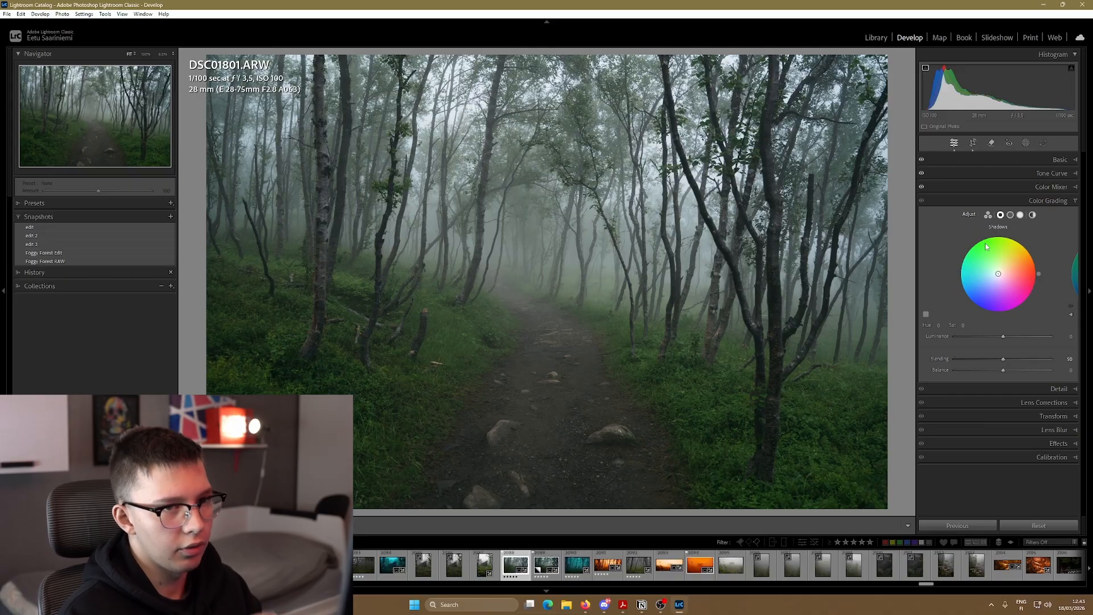
left_click(1051, 173)
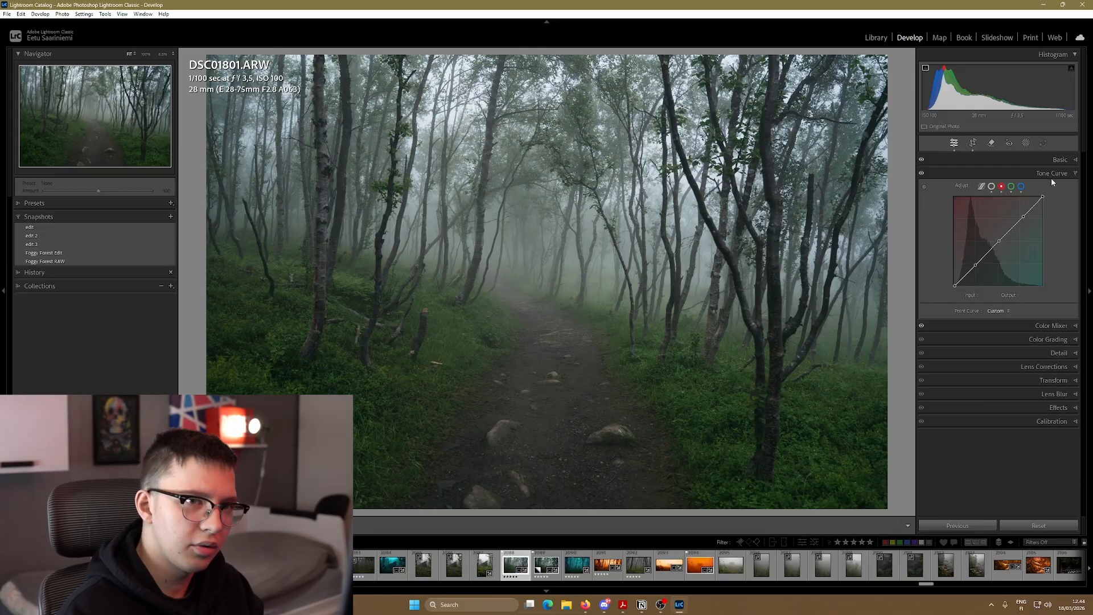
left_click(1011, 187)
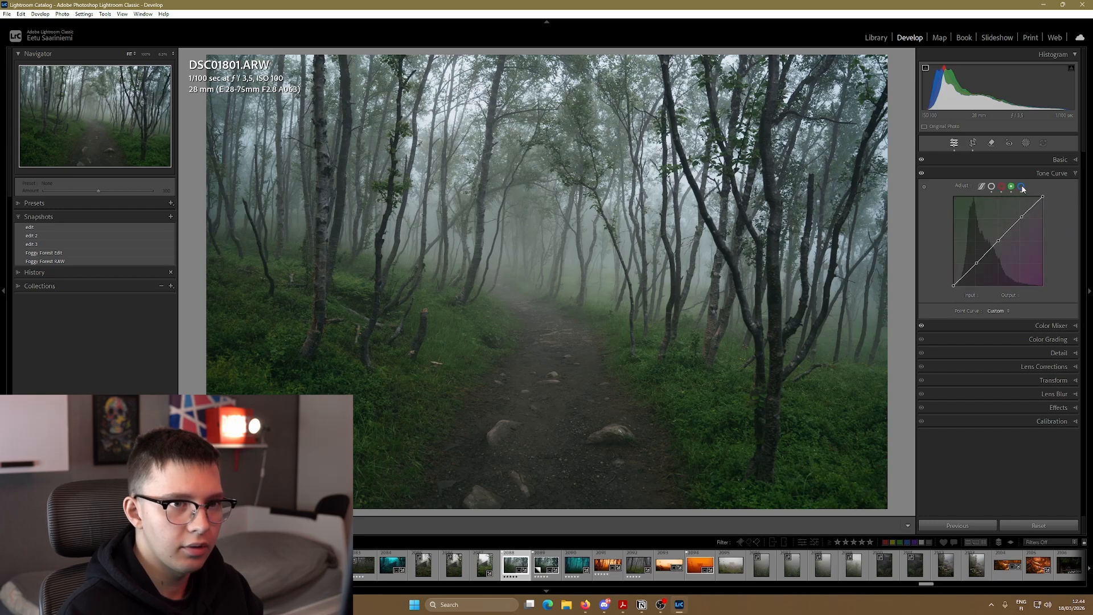
left_click(1022, 188)
left_click(1057, 175)
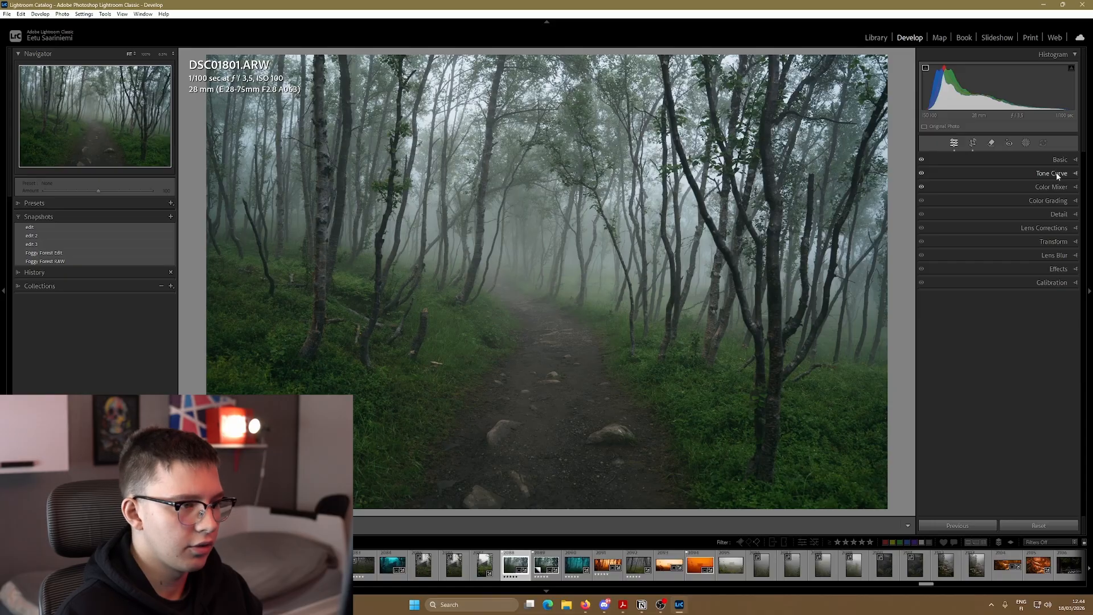
Color grade the shadows with a cyan-green tint at saturation 4 and the midtones with hue 202 at saturation 2
left_click(1051, 201)
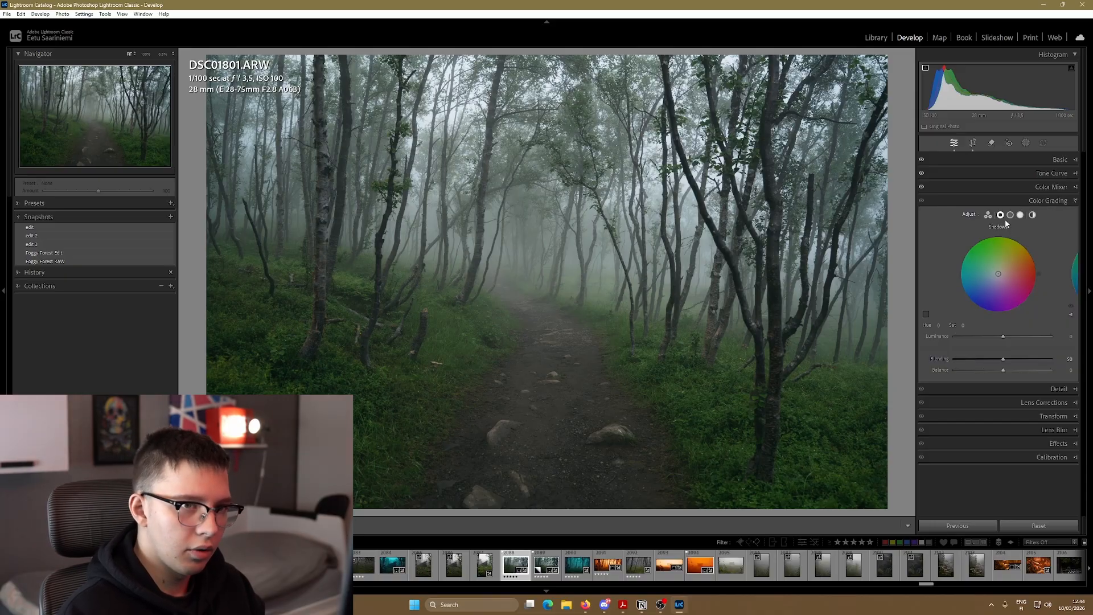
mouse_move(987, 268)
left_mouse_down()
mouse_move(980, 280)
mouse_move(989, 282)
mouse_move(984, 267)
mouse_move(996, 272)
left_mouse_up()
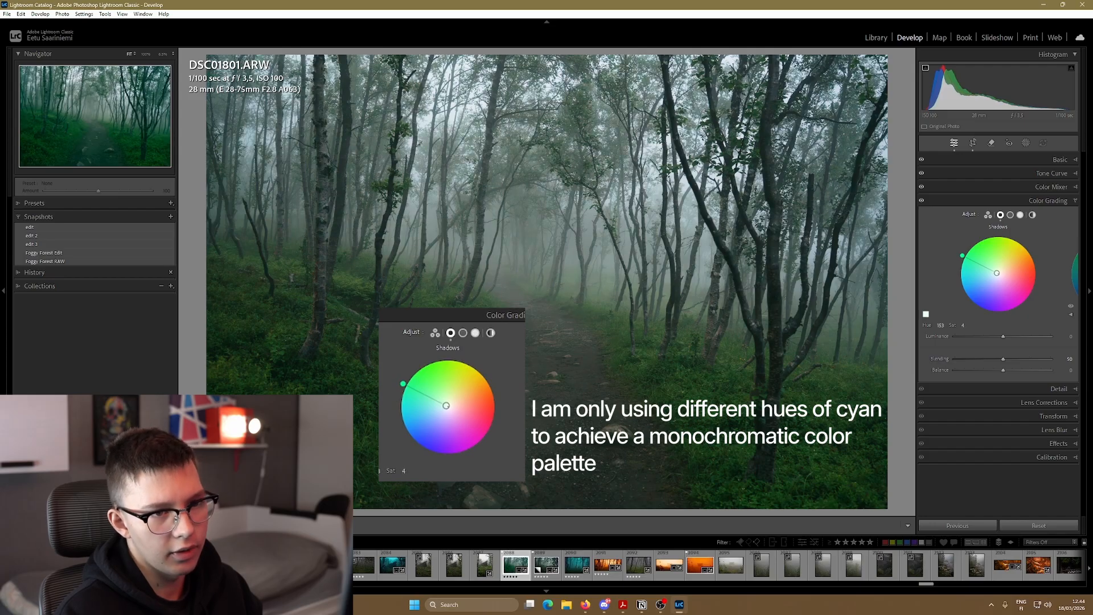
left_click(1010, 215)
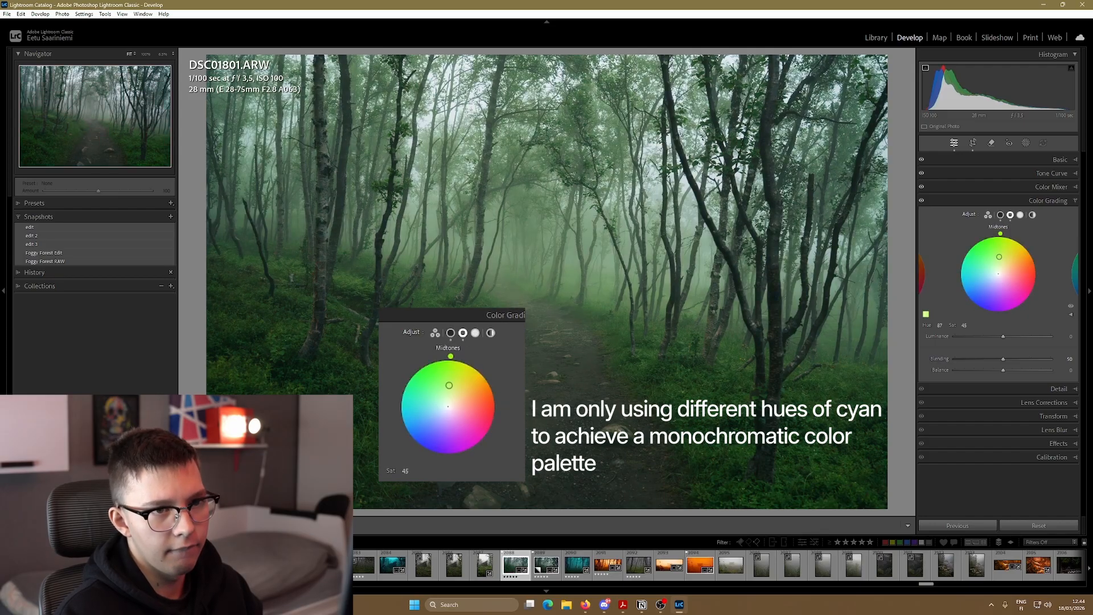
left_click_drag(995, 256, 995, 275)
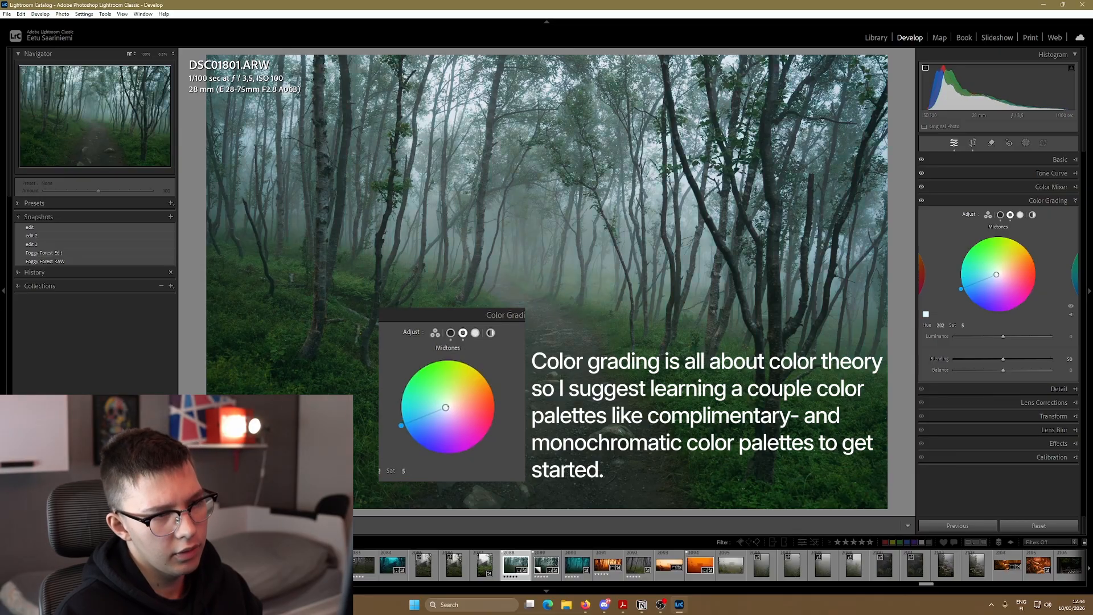
Give the highlights a very subtle cyan tint and set the midtones luminance to +20
left_click(1019, 215)
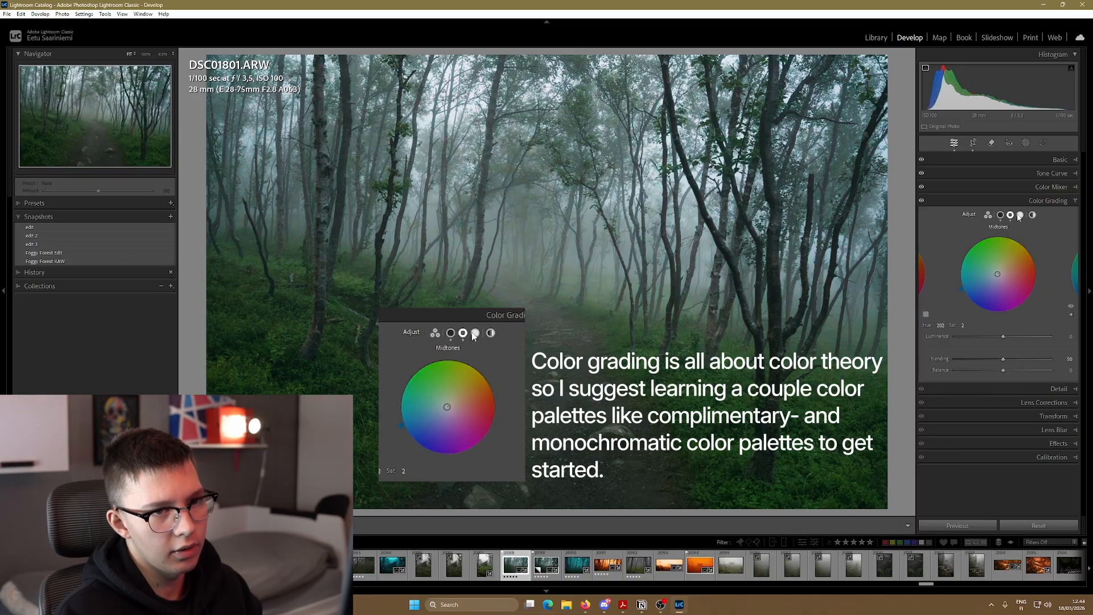
left_click_drag(1009, 254, 997, 275)
left_click(1010, 215)
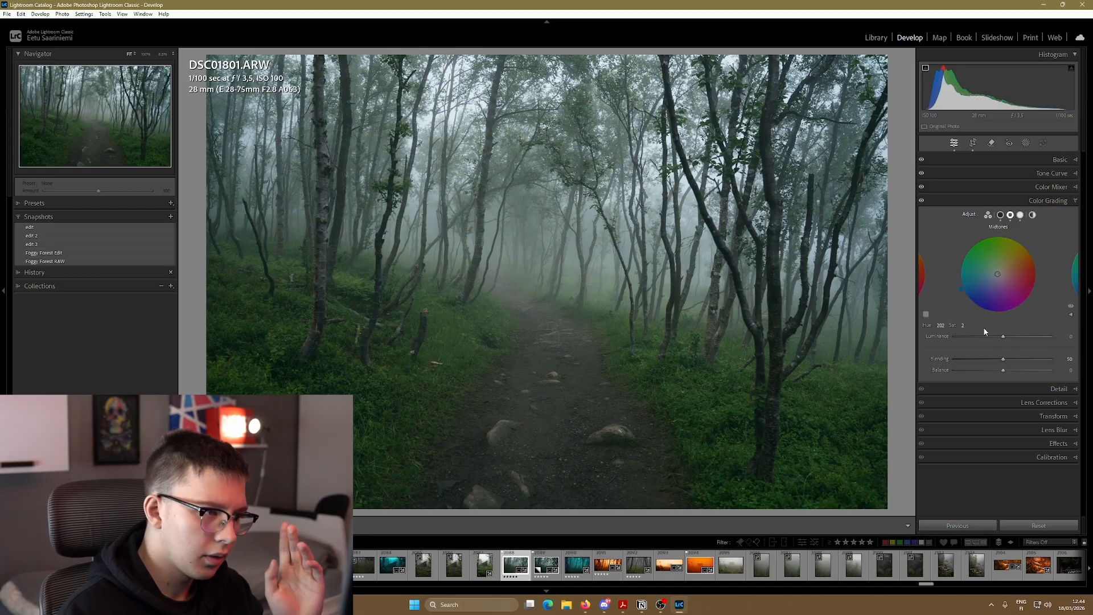
left_click_drag(1003, 336, 1010, 339)
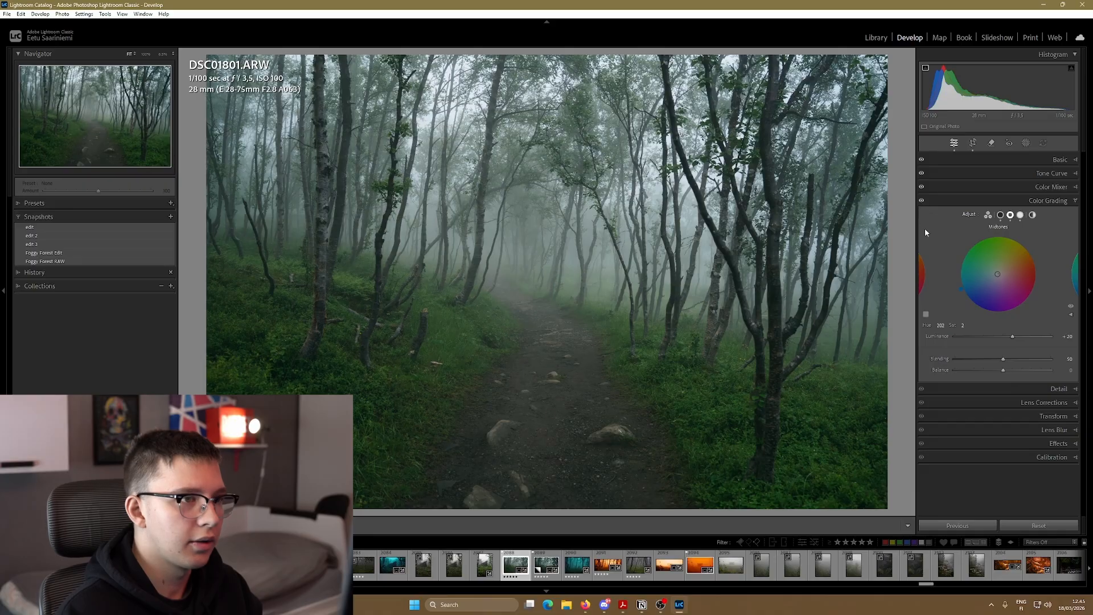
Set the sharpening masking to 62 using the black-and-white mask preview to limit sharpening to the tree edges
left_click(1045, 389)
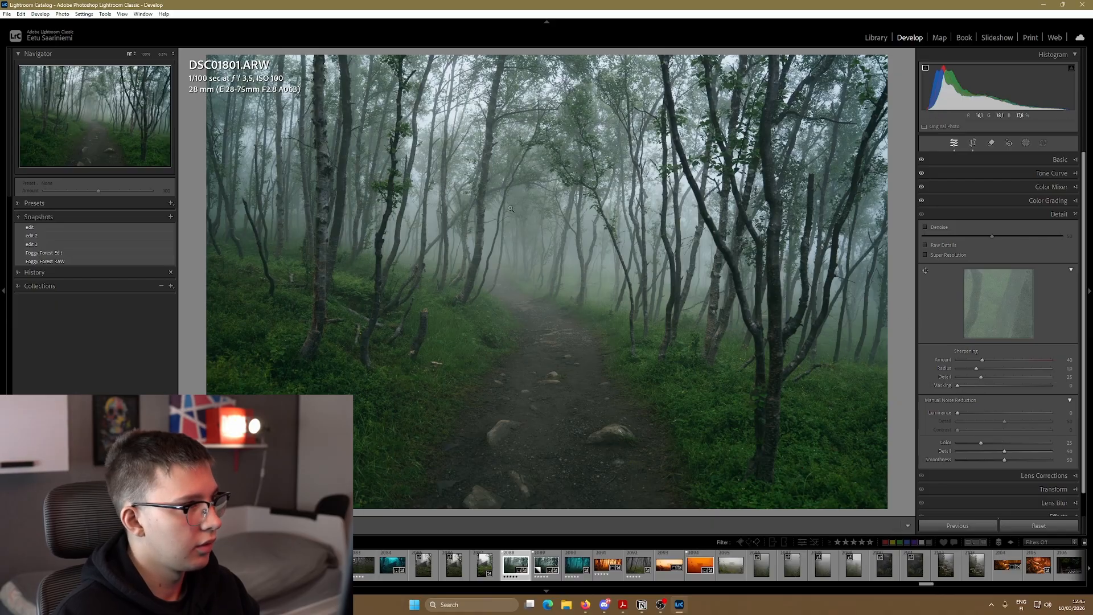
left_click(546, 258)
left_click(545, 258)
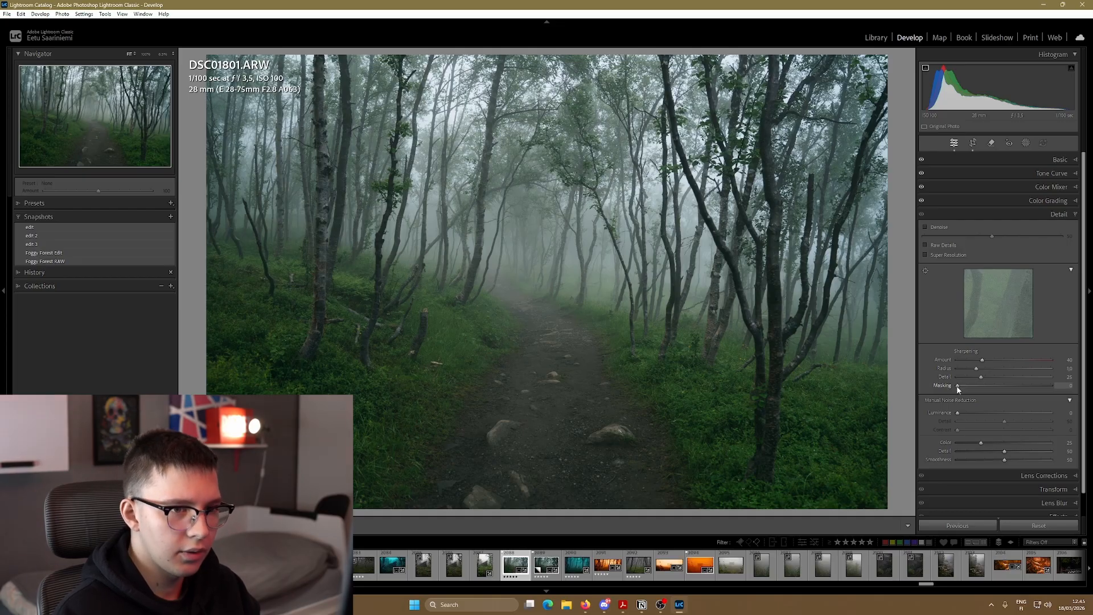
left_click_drag(957, 387, 1009, 389)
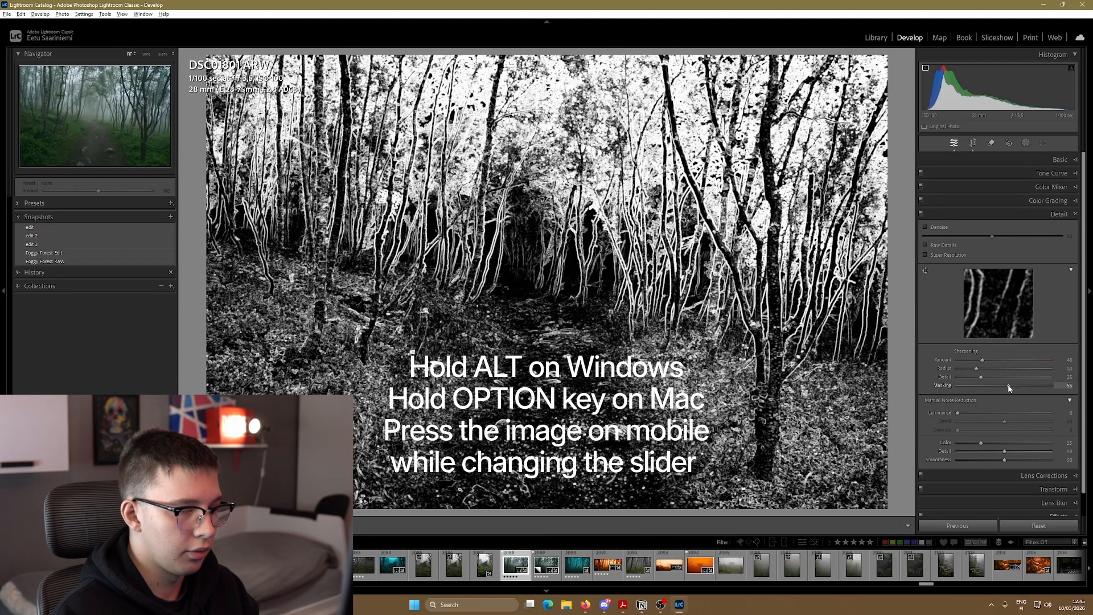
left_click_drag(1009, 387, 1013, 389)
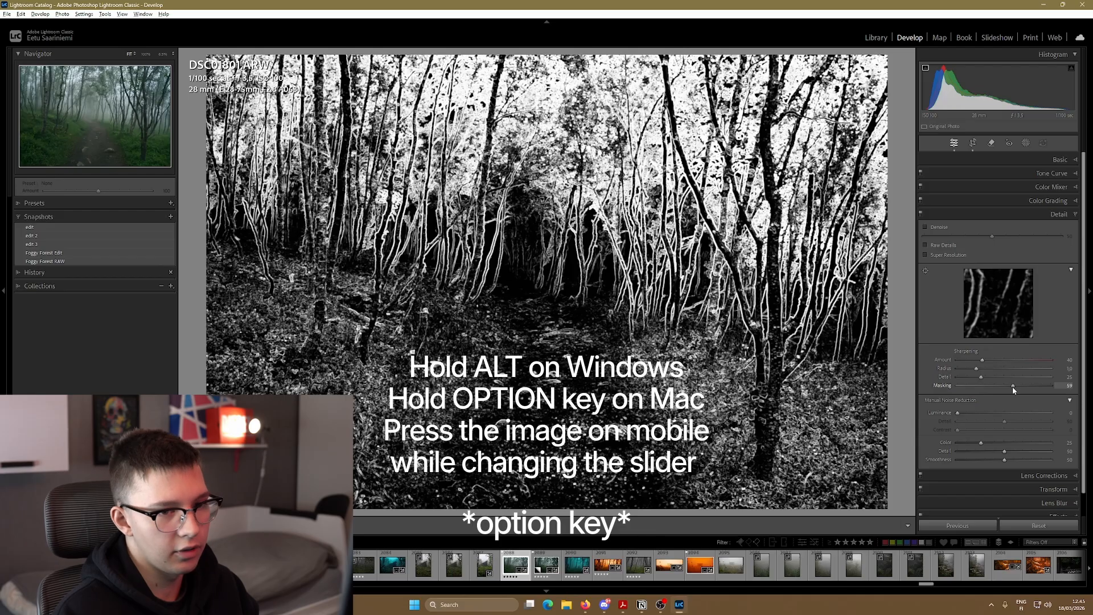
left_click_drag(1013, 390, 1014, 391)
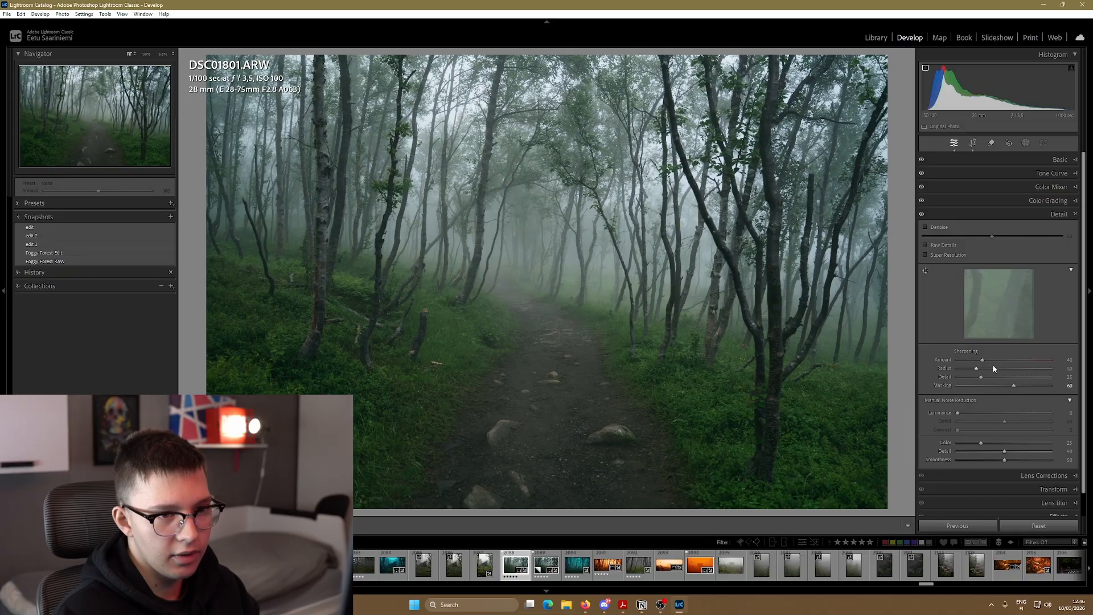
left_click_drag(1014, 388, 1015, 388)
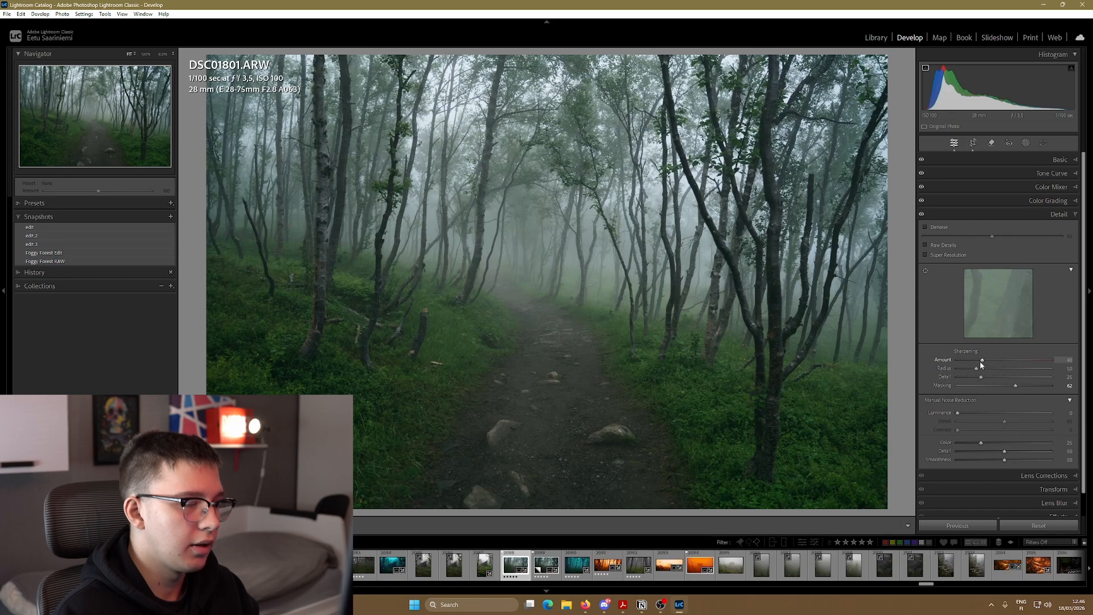
Set the sharpening amount to 60 and inspect the foggy trees at 100% magnification
left_click_drag(980, 363, 987, 364)
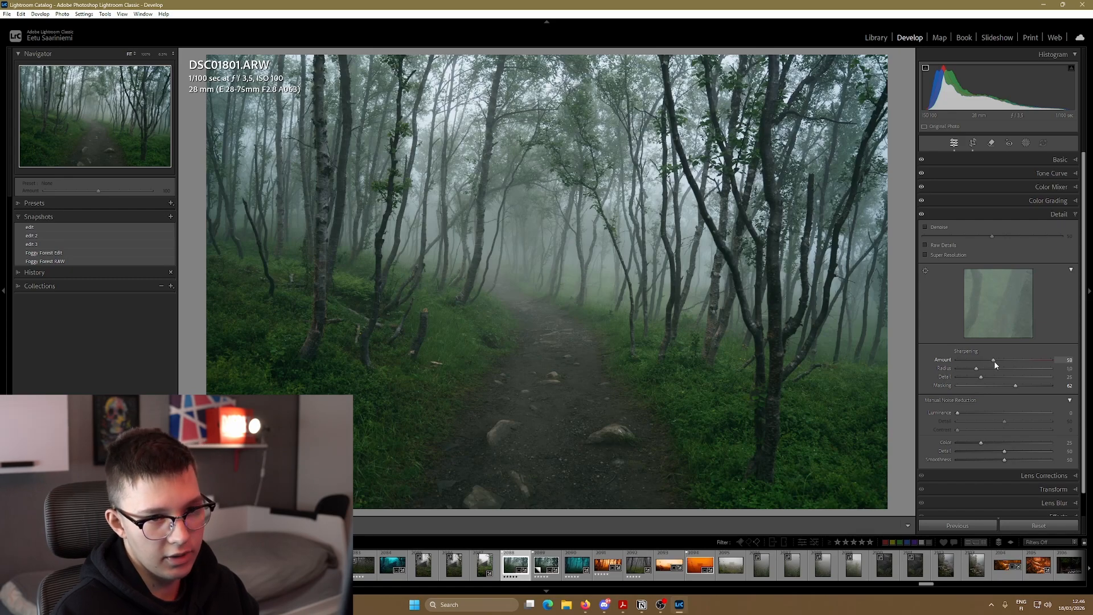
left_click(552, 263)
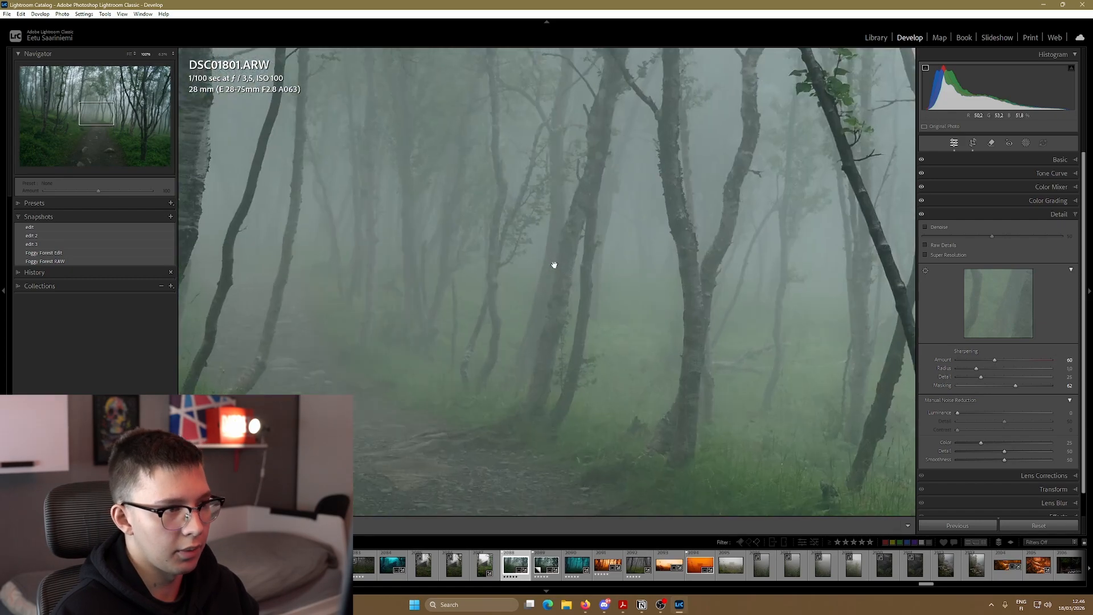
left_click_drag(552, 263, 905, 376)
scroll(1033, 428, "down", 1)
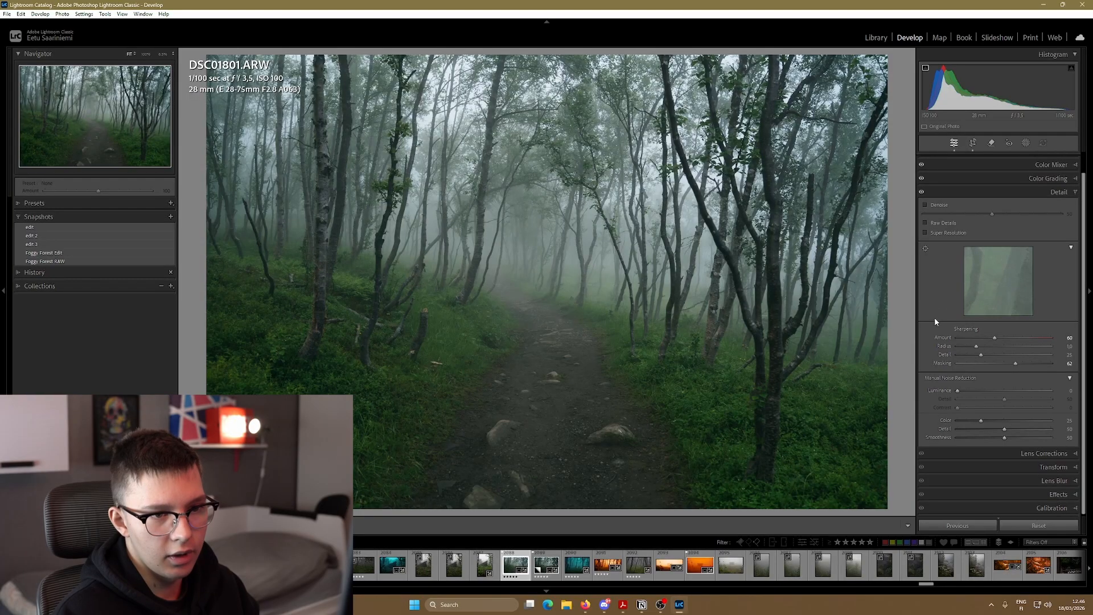
scroll(974, 438, "down", 1)
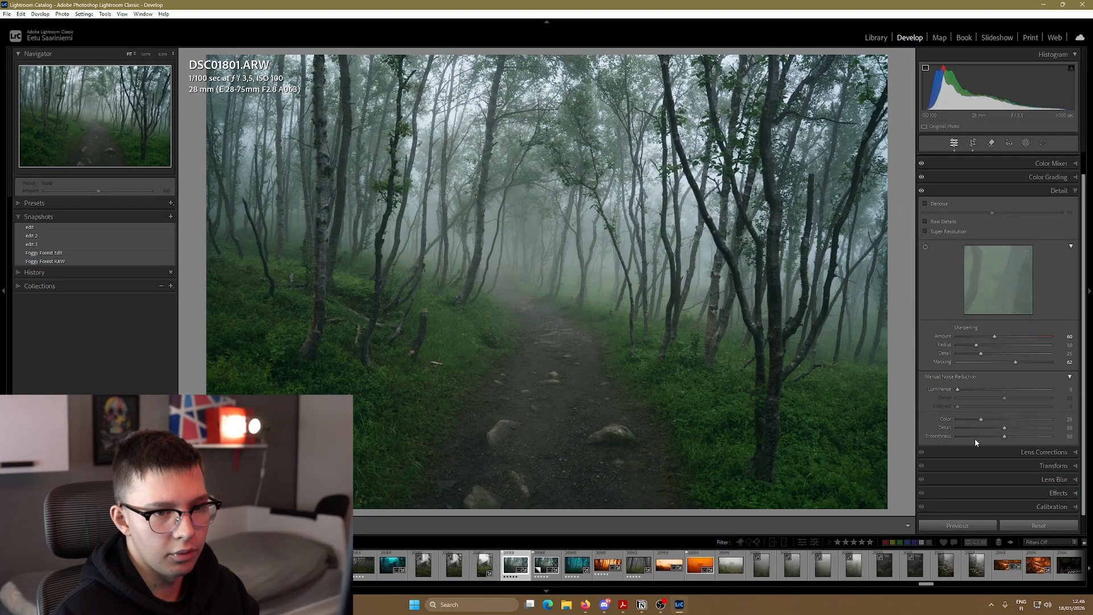
Add film grain with amount 20 and size 30, inspecting the texture across the trees at full magnification
left_click(1042, 453)
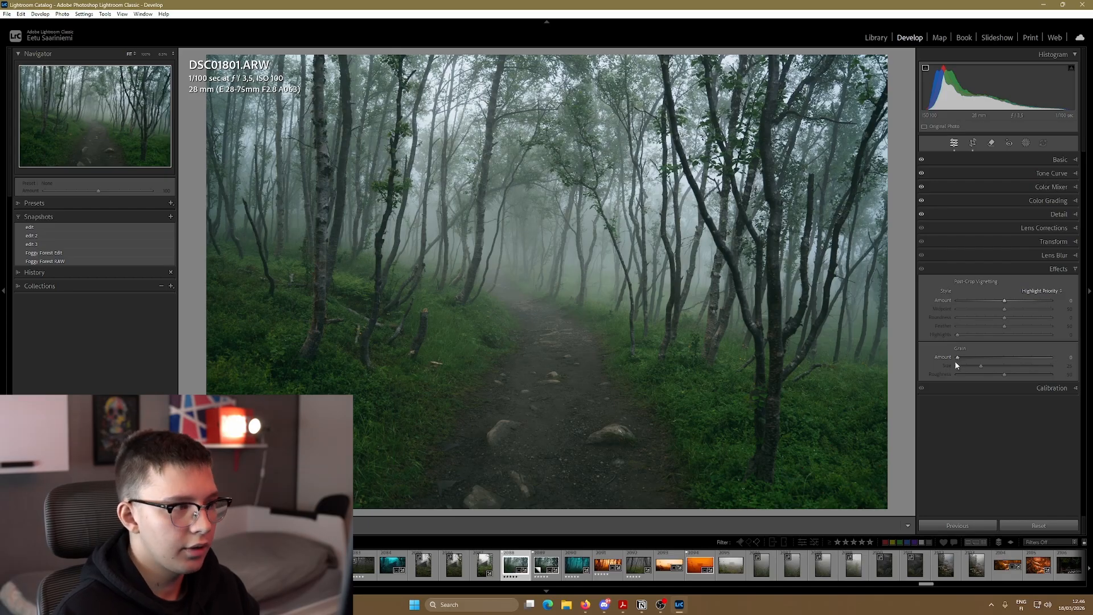
left_click_drag(958, 360, 965, 359)
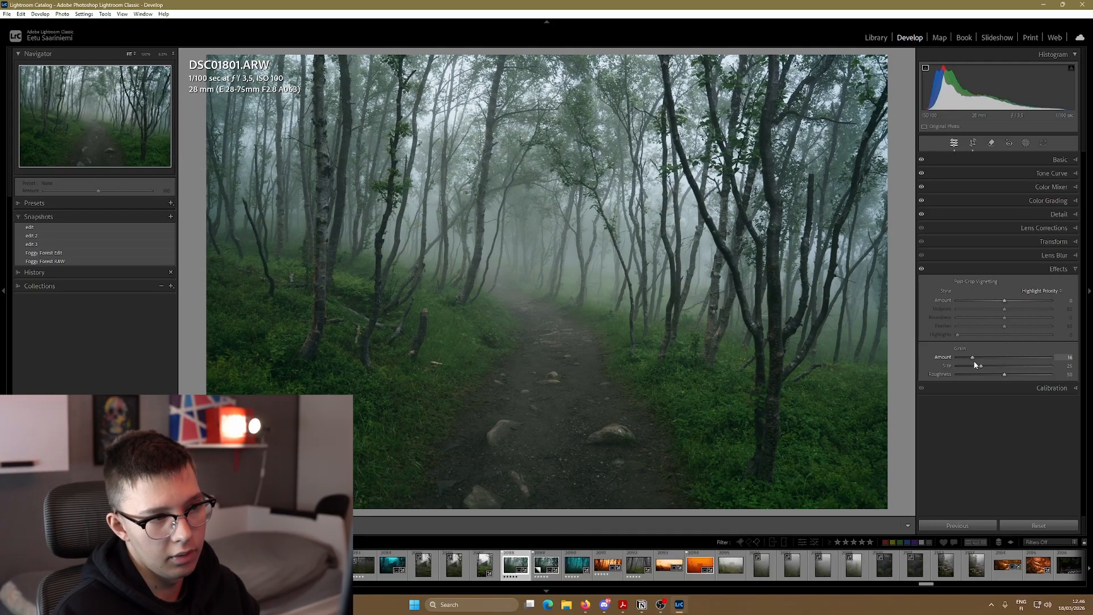
left_click(505, 253)
left_click(513, 265)
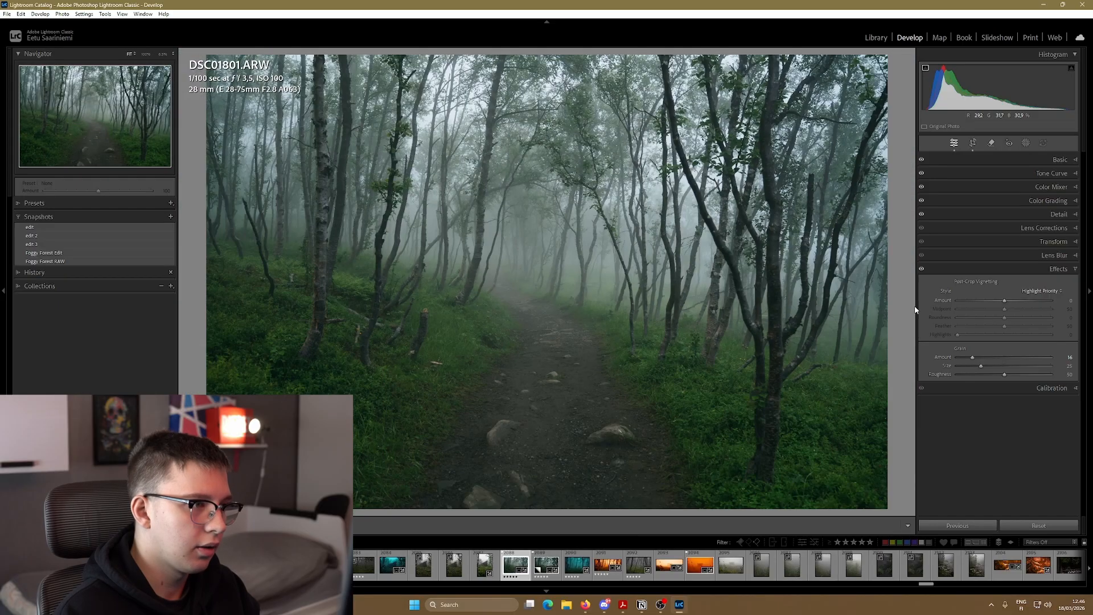
left_click_drag(973, 357, 984, 369)
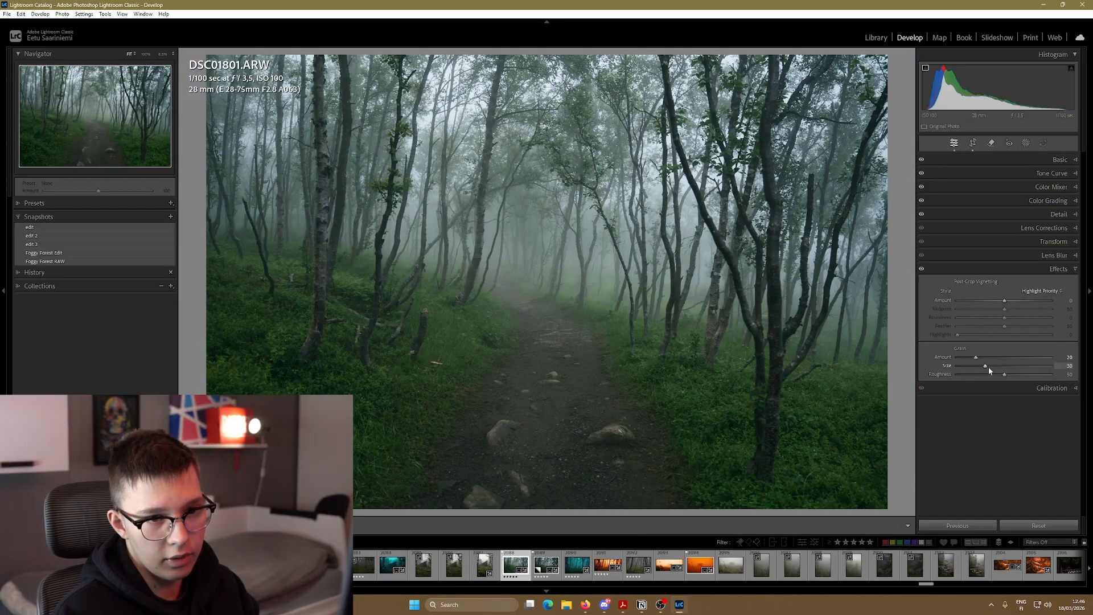
left_click(528, 284)
left_click_drag(593, 274, 333, 368)
left_click_drag(609, 285, 359, 332)
left_click_drag(697, 282, 445, 303)
left_click(690, 286)
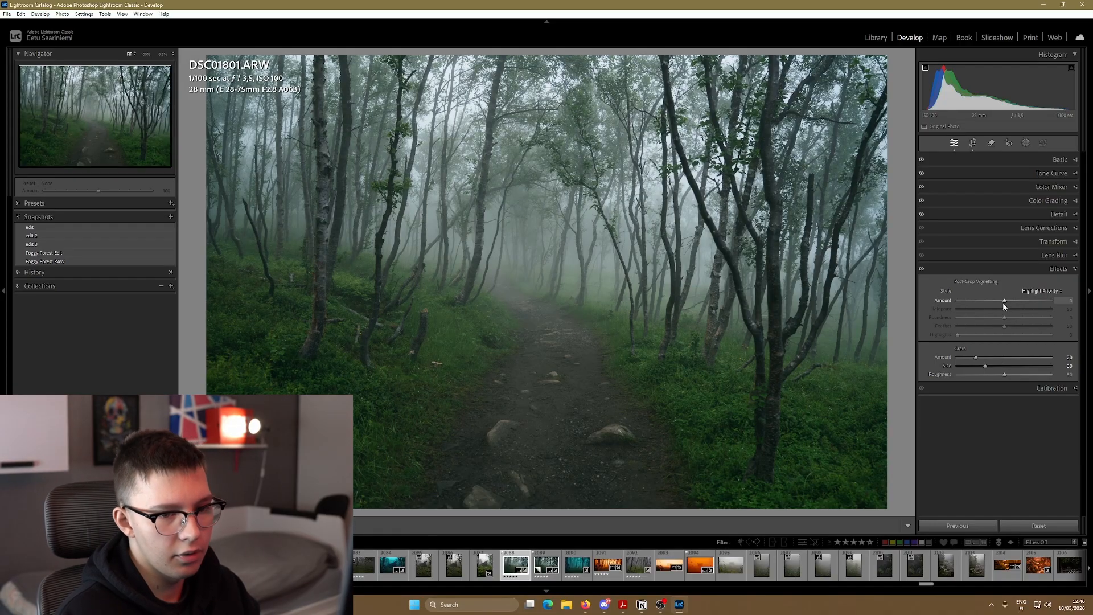
left_click(1048, 268)
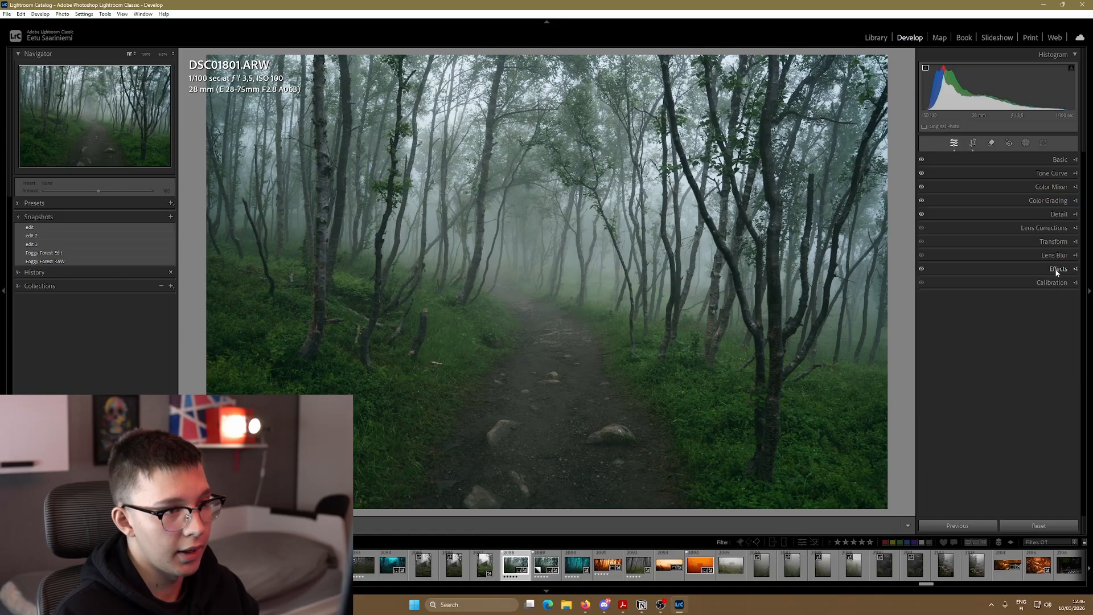
left_click(1053, 284)
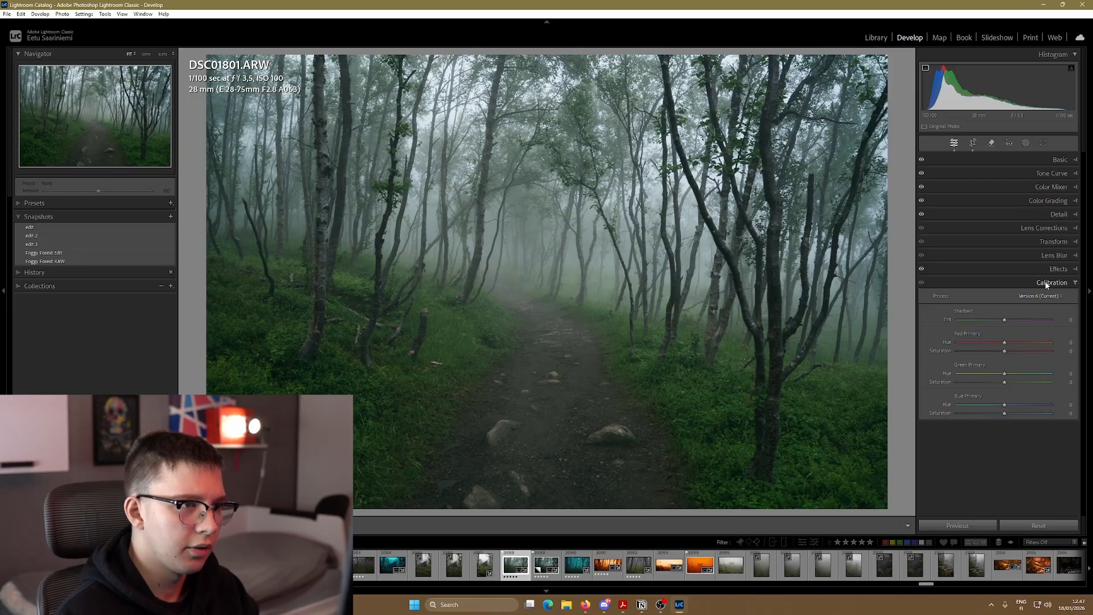
Add a linear gradient mask rising from the photo's lower edge over the foreground path and lower its exposure to about -0.6
left_click(1025, 143)
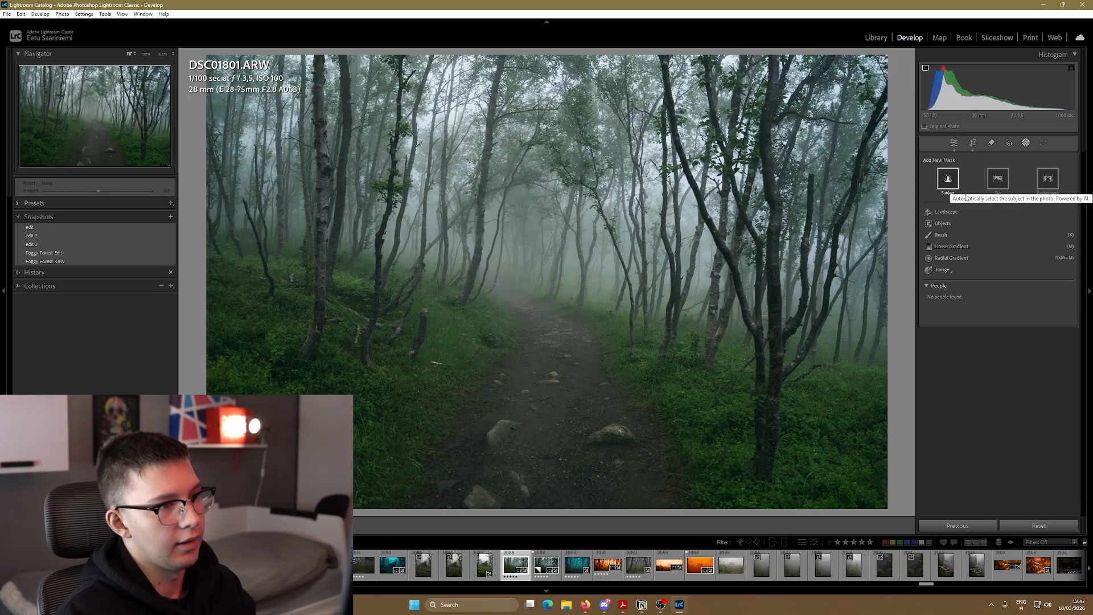
left_click(960, 247)
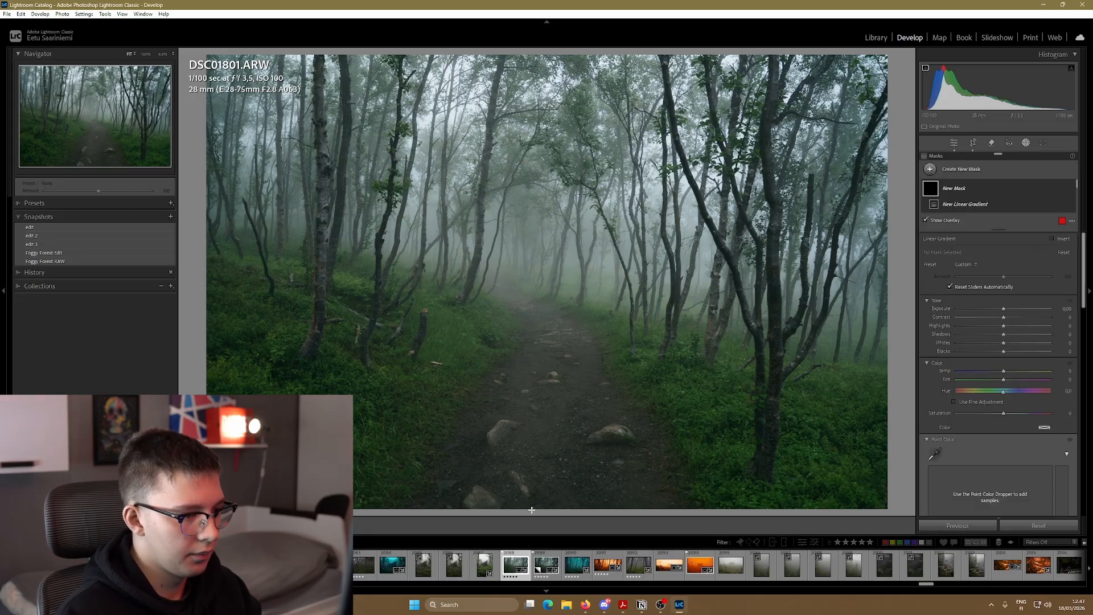
left_click_drag(548, 509, 549, 302)
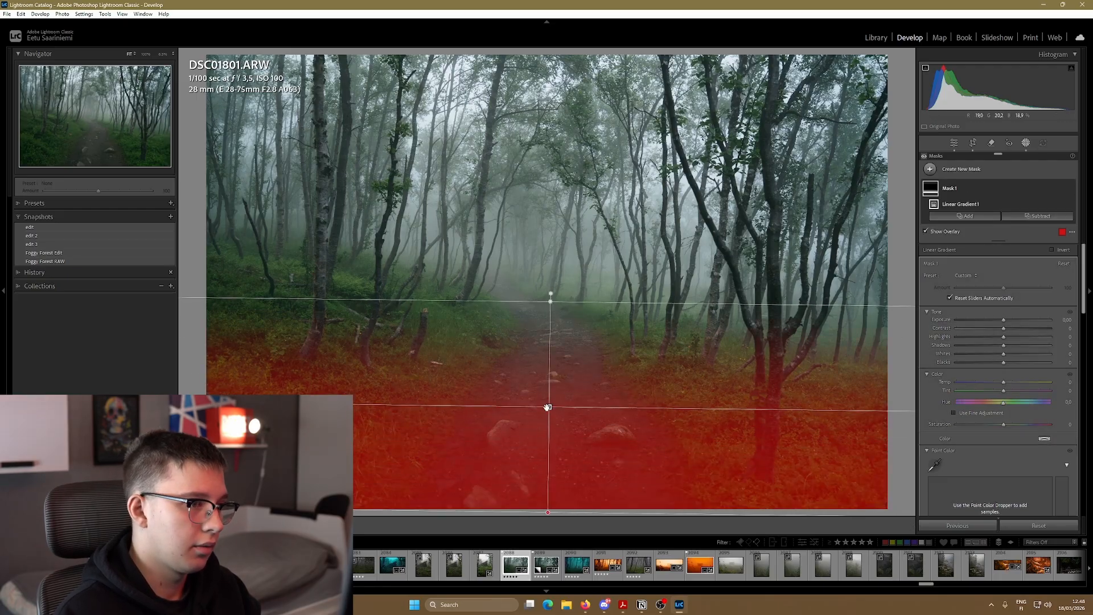
left_click_drag(548, 406, 549, 442)
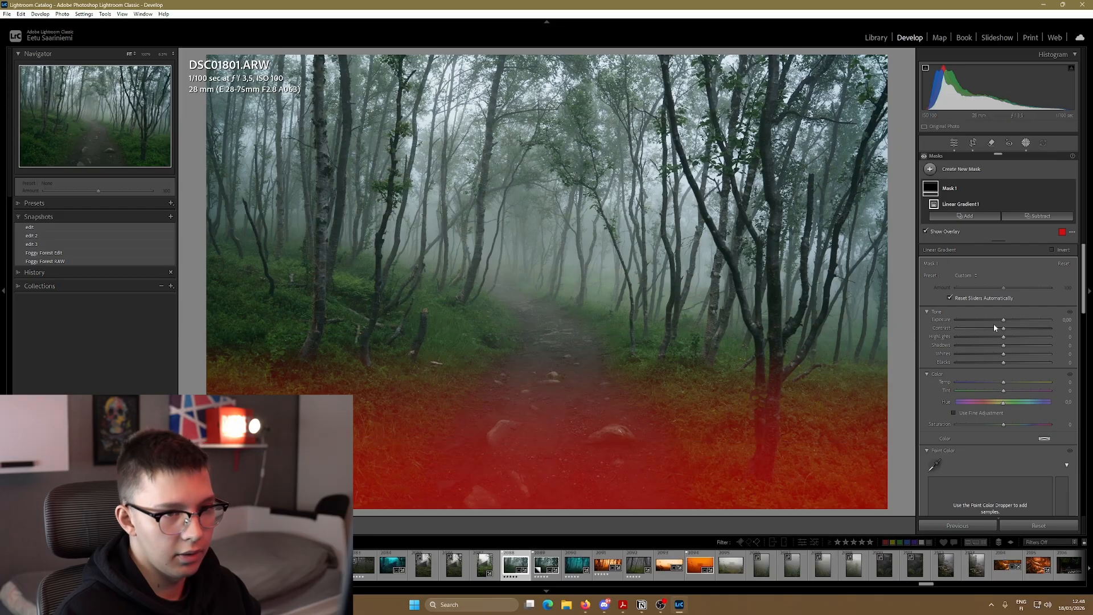
left_click_drag(1002, 320, 996, 321)
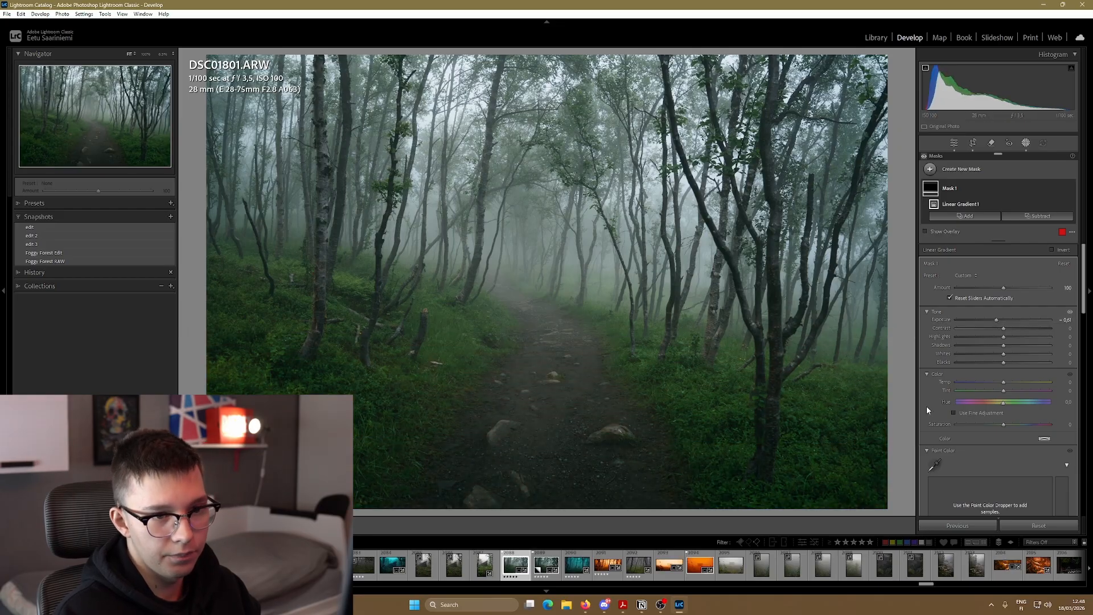
Raise the dehaze slightly on the foreground linear gradient mask
scroll(926, 406, "down", 5)
left_click_drag(1003, 434, 1006, 436)
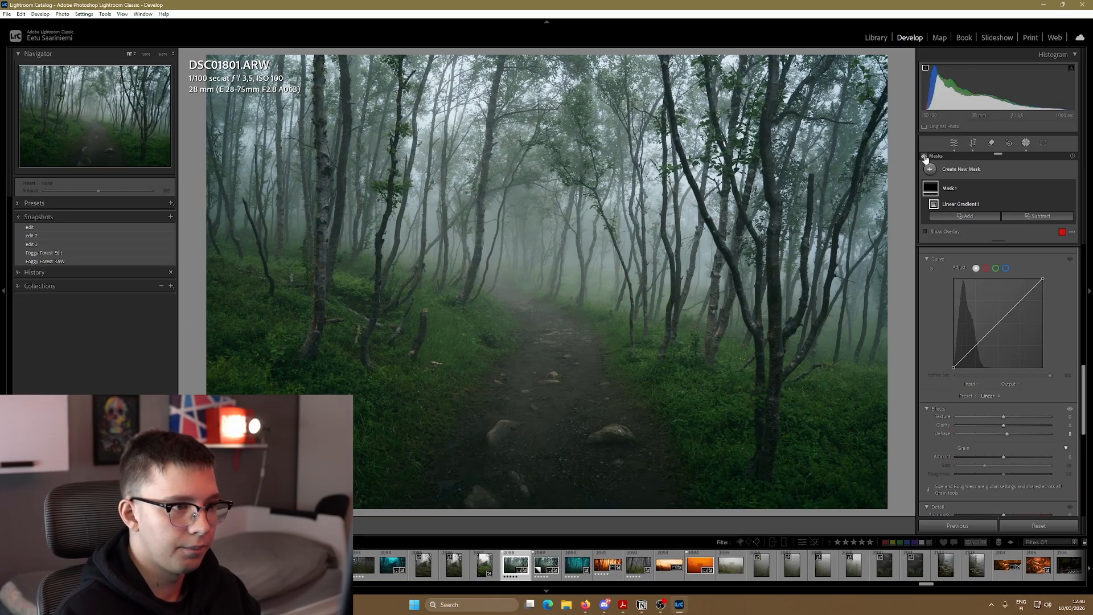
mouse_move(926, 194)
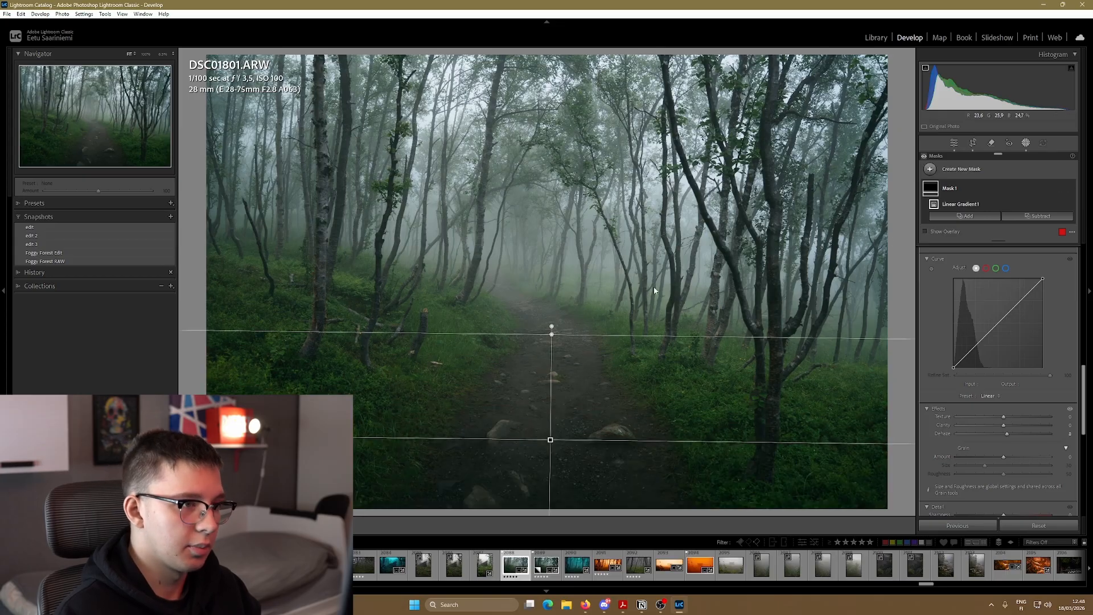
Create a new brush mask and paint it with a large soft brush around the photo's lower corners and bottom edge
left_click(966, 216)
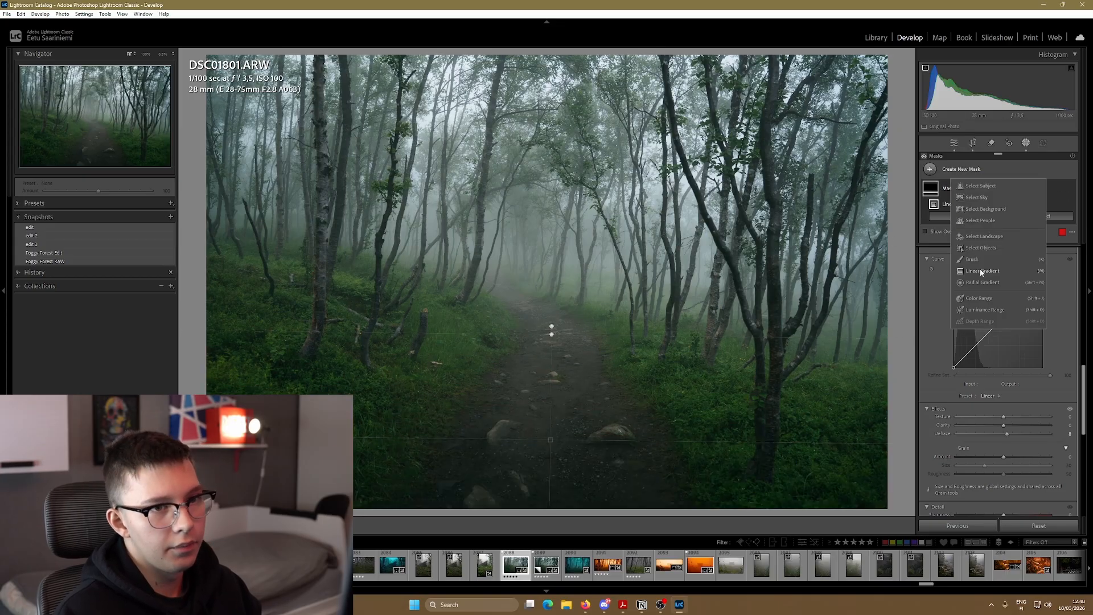
left_click(972, 259)
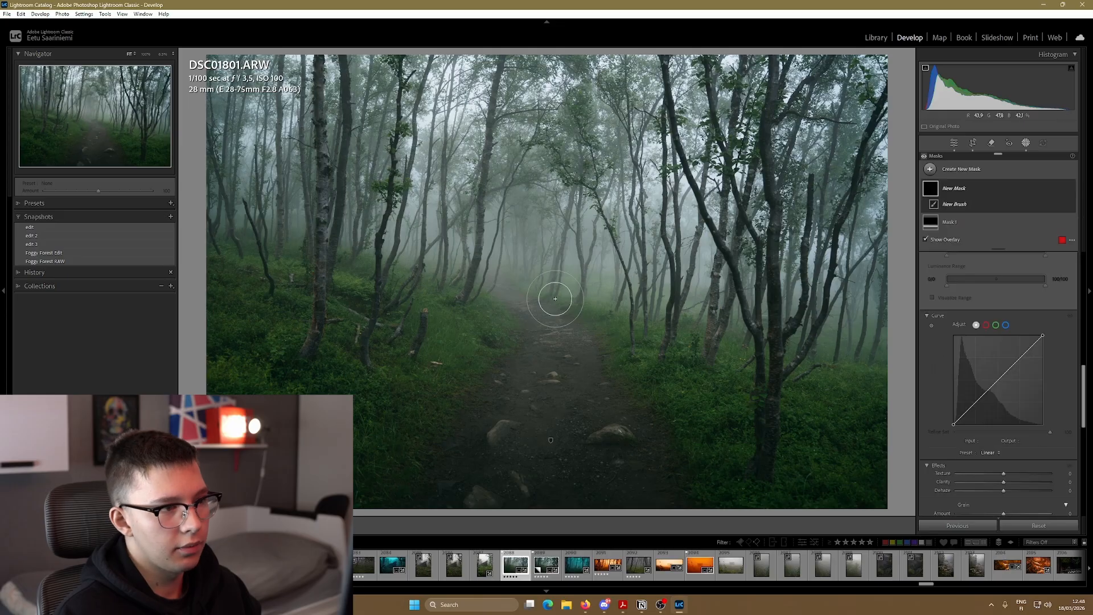
left_click(161, 54)
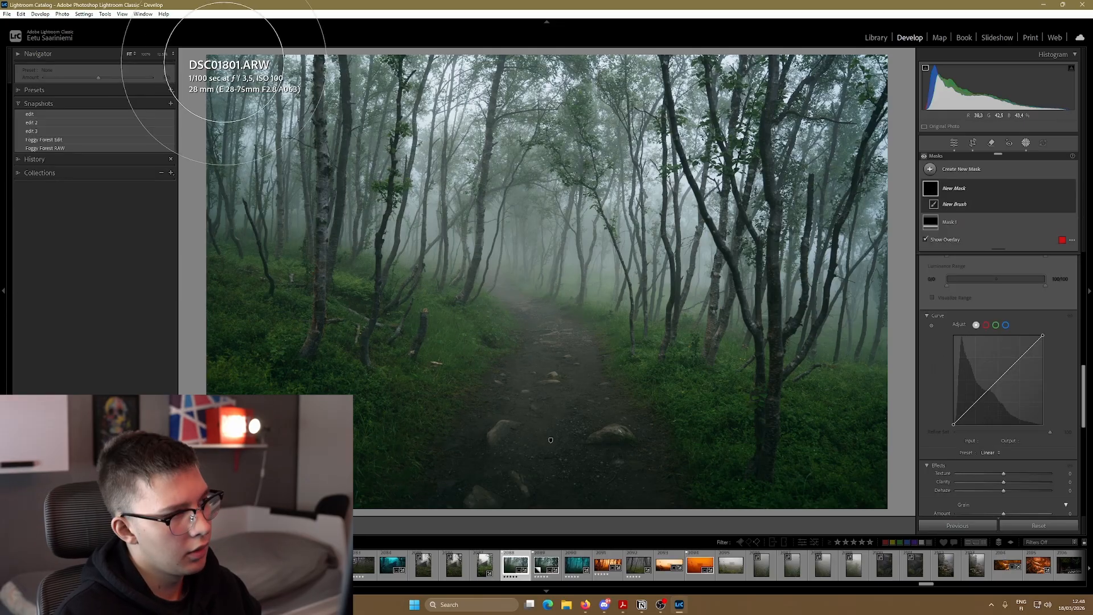
left_click(161, 54)
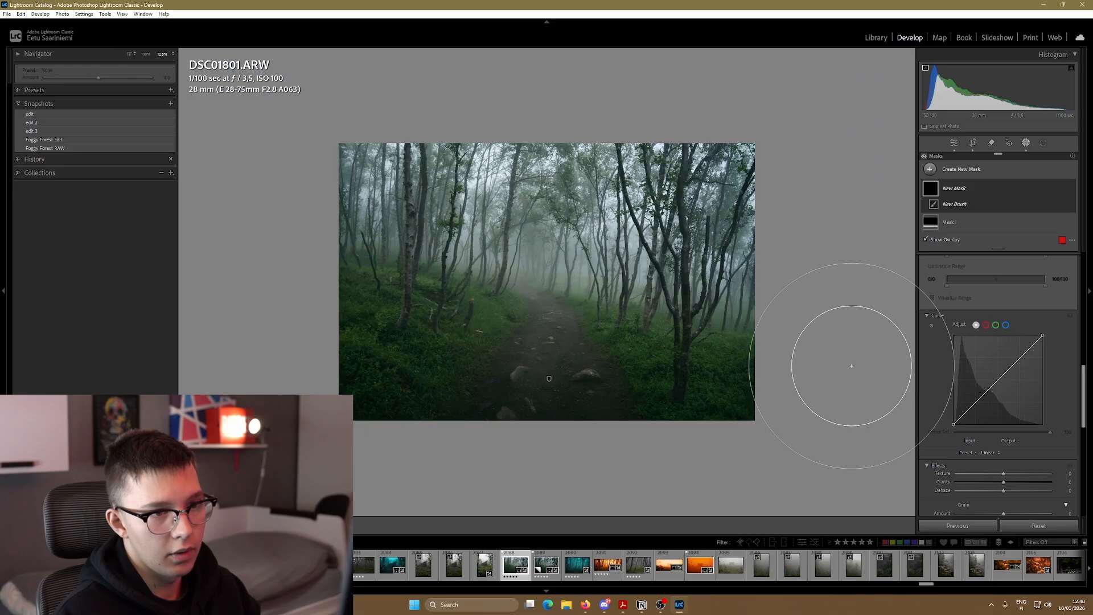
mouse_move(829, 383)
left_mouse_down()
mouse_move(773, 431)
mouse_move(681, 467)
mouse_move(489, 482)
mouse_move(341, 440)
left_mouse_up()
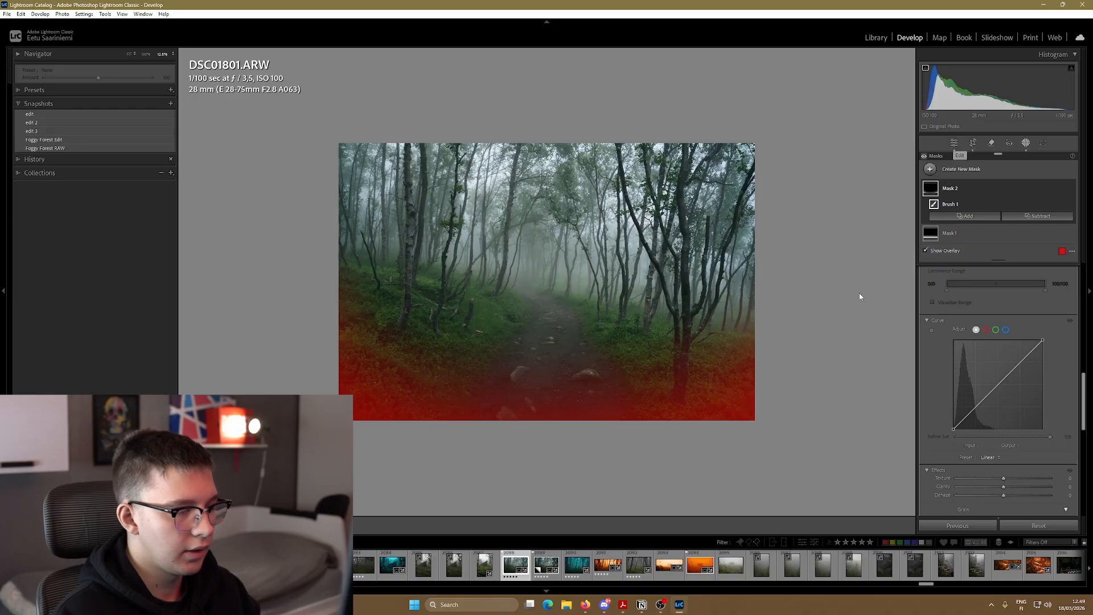
left_click(971, 145)
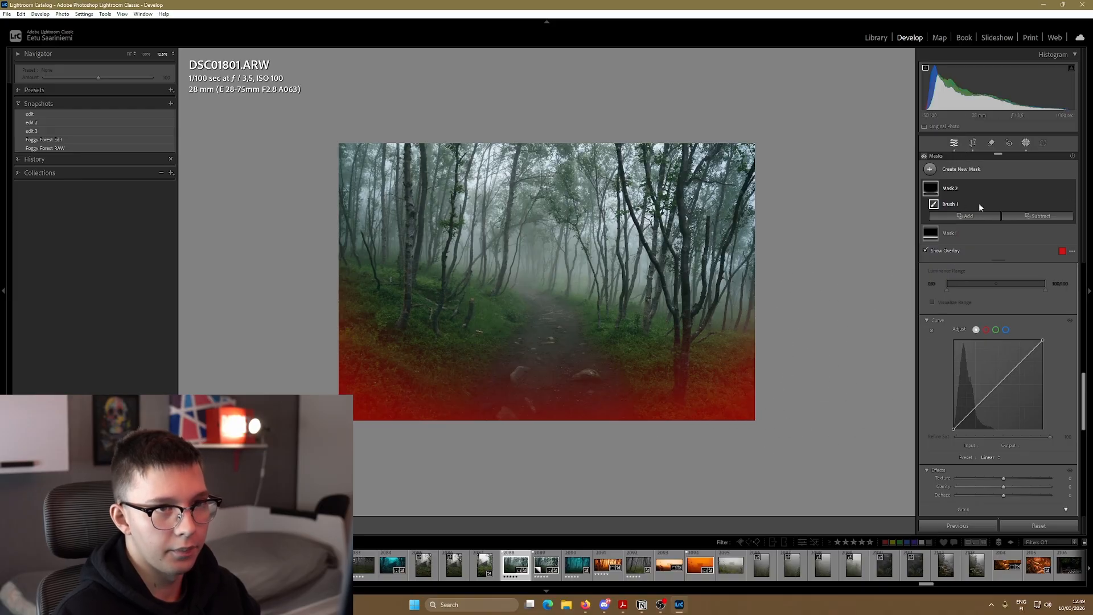
left_click(1058, 159)
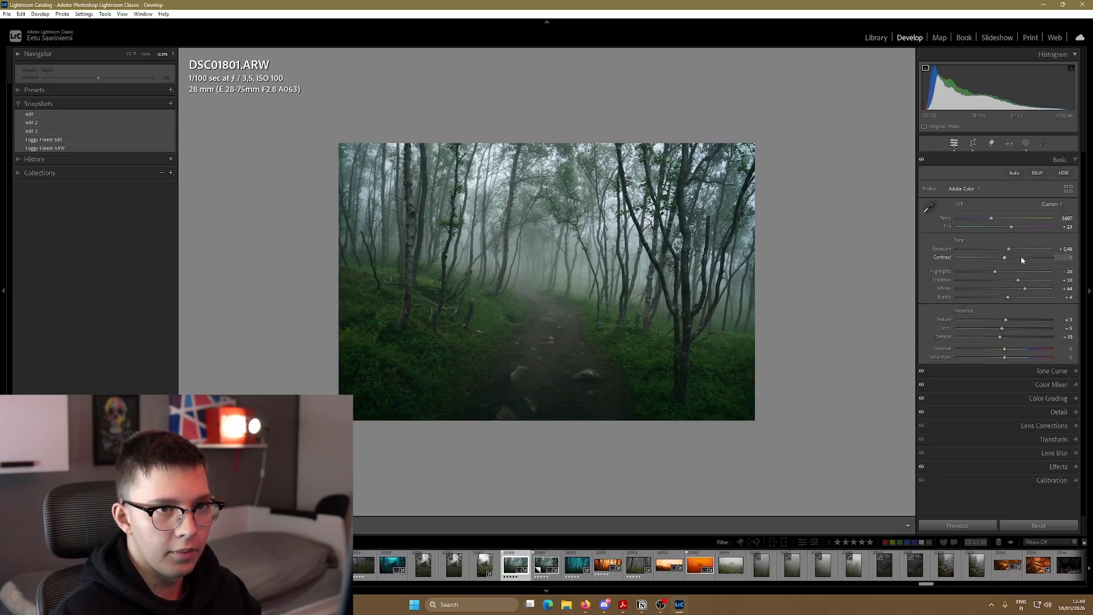
left_click(1025, 143)
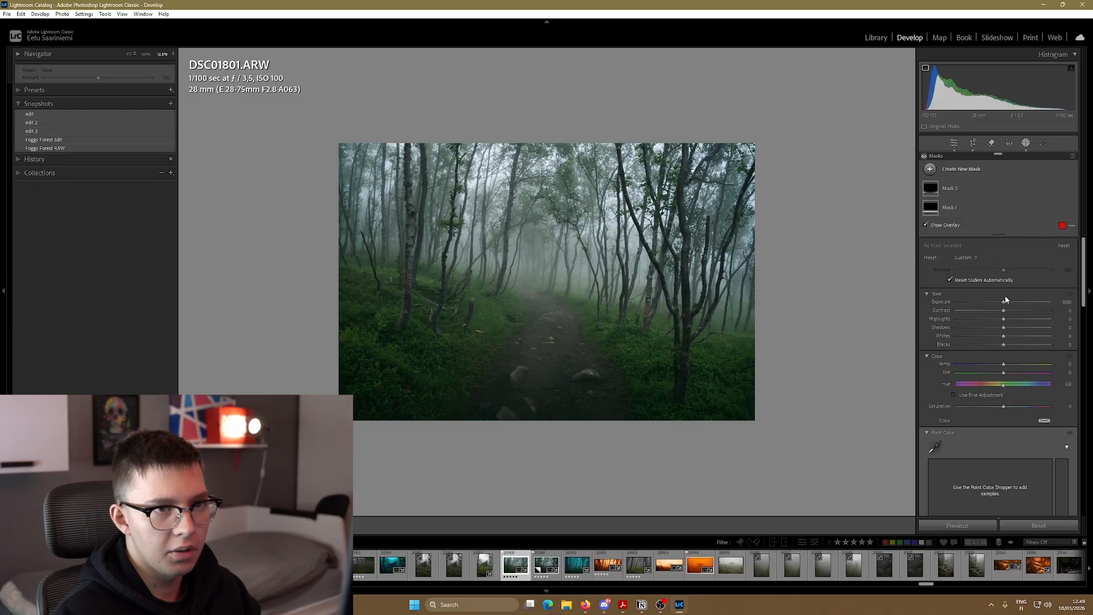
left_click(949, 188)
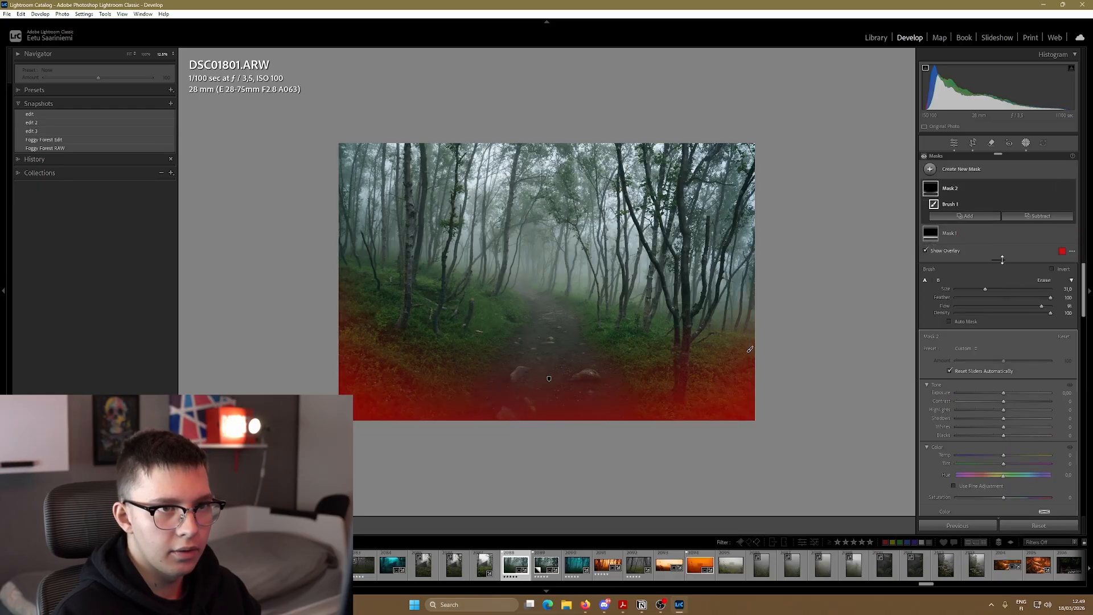
Lower the brushed edge mask's exposure to -0.24 and rename the mask "Custome vignette"
left_click_drag(1004, 394, 999, 397)
left_click(1062, 189)
left_click(1017, 193)
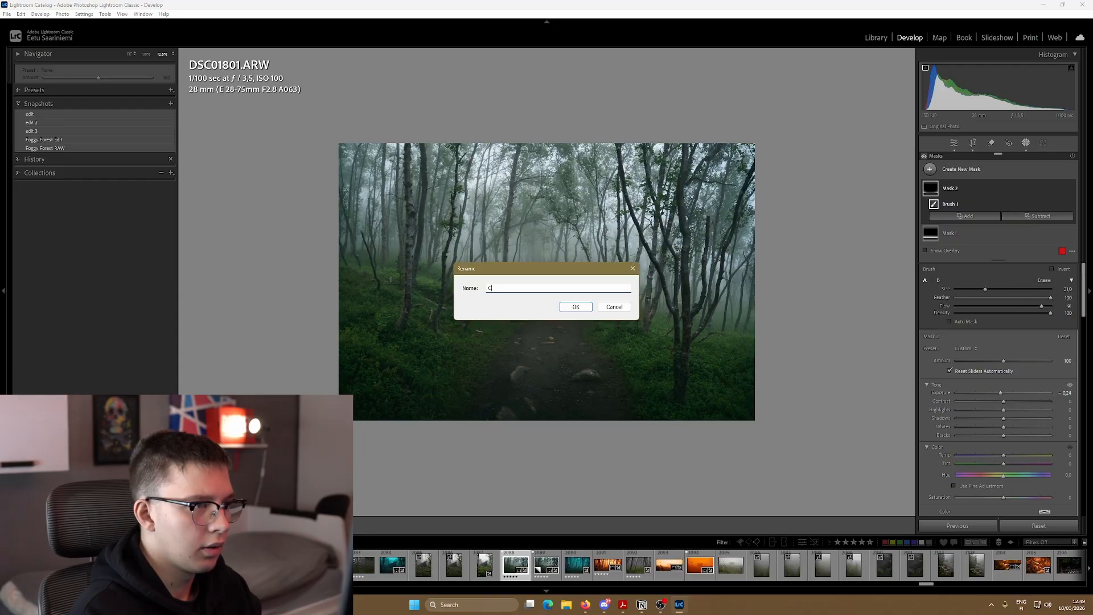
type("Custome")
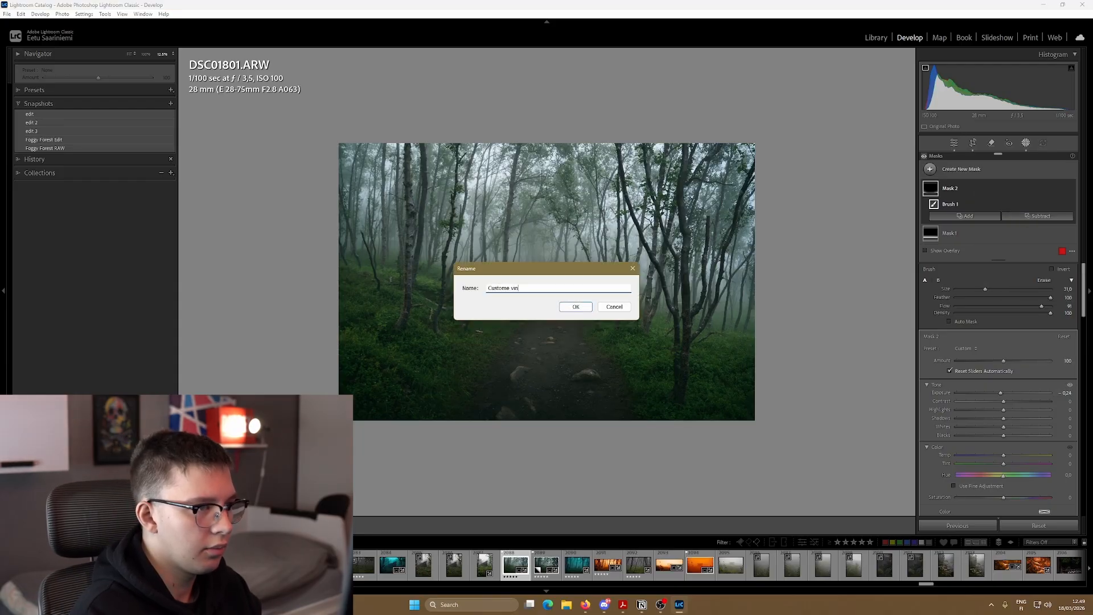
type(" vignette")
key("Return")
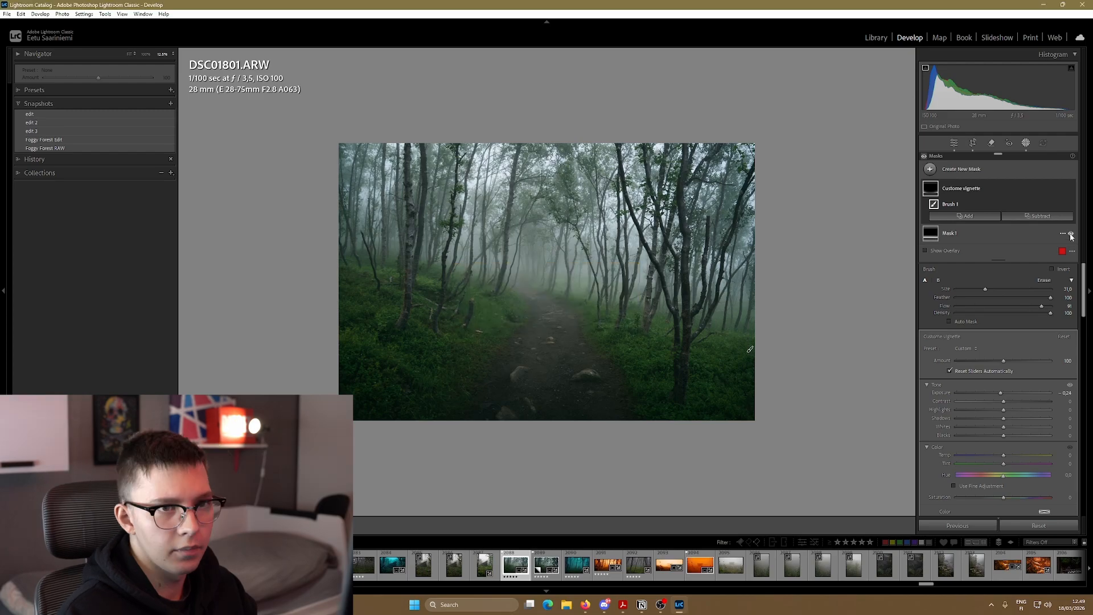
Rename the foreground gradient mask "Bottom Linear Gradient"
left_click(1063, 233)
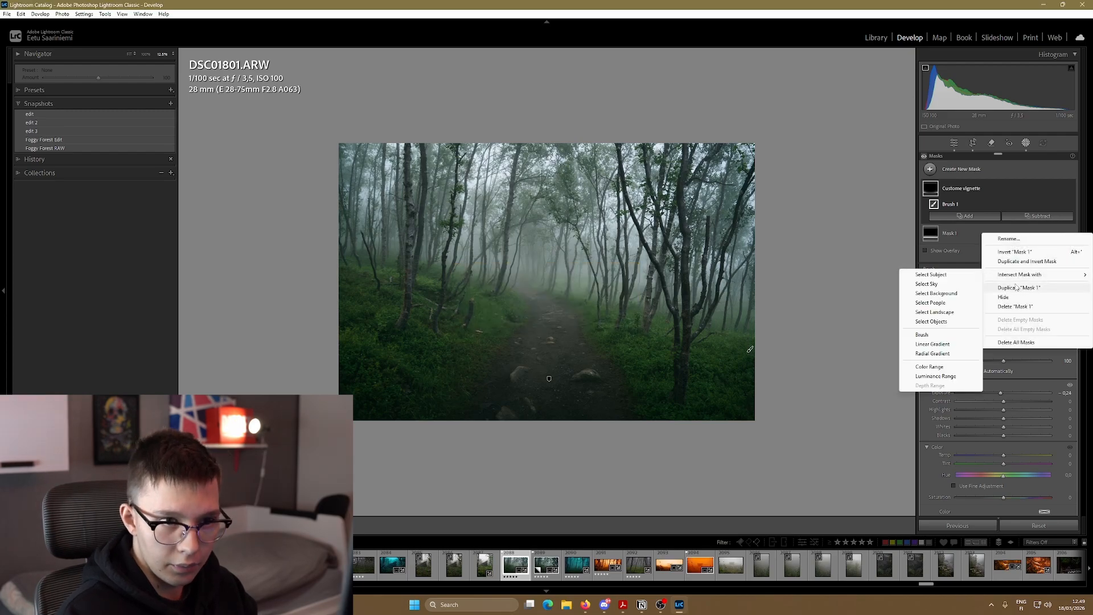
left_click(1016, 238)
key("BackSpace")
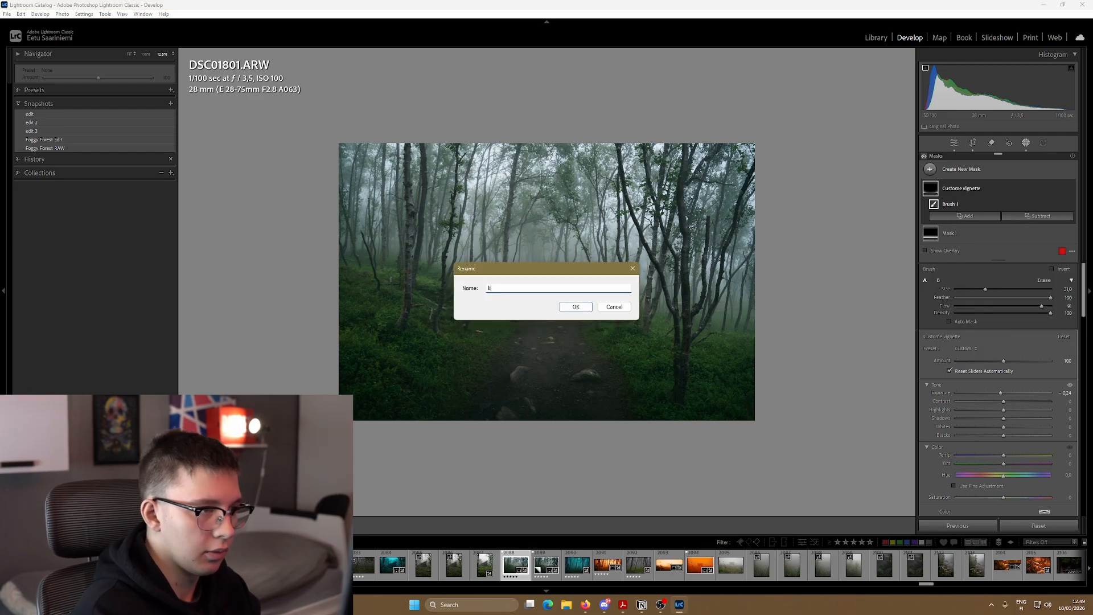
type("L")
key("BackSpace")
type("Blo")
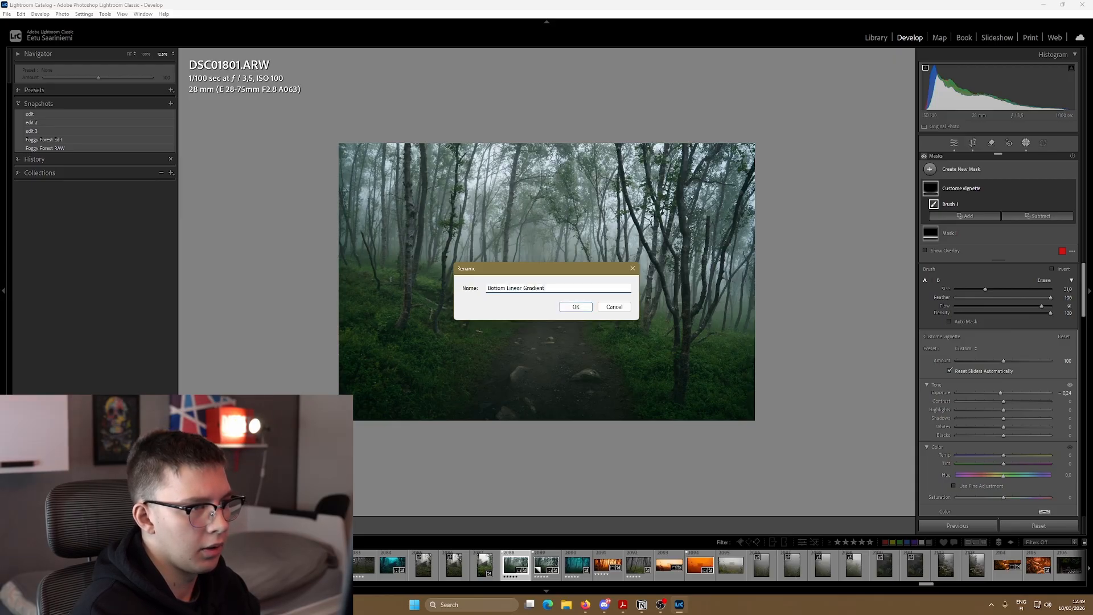
left_click(582, 307)
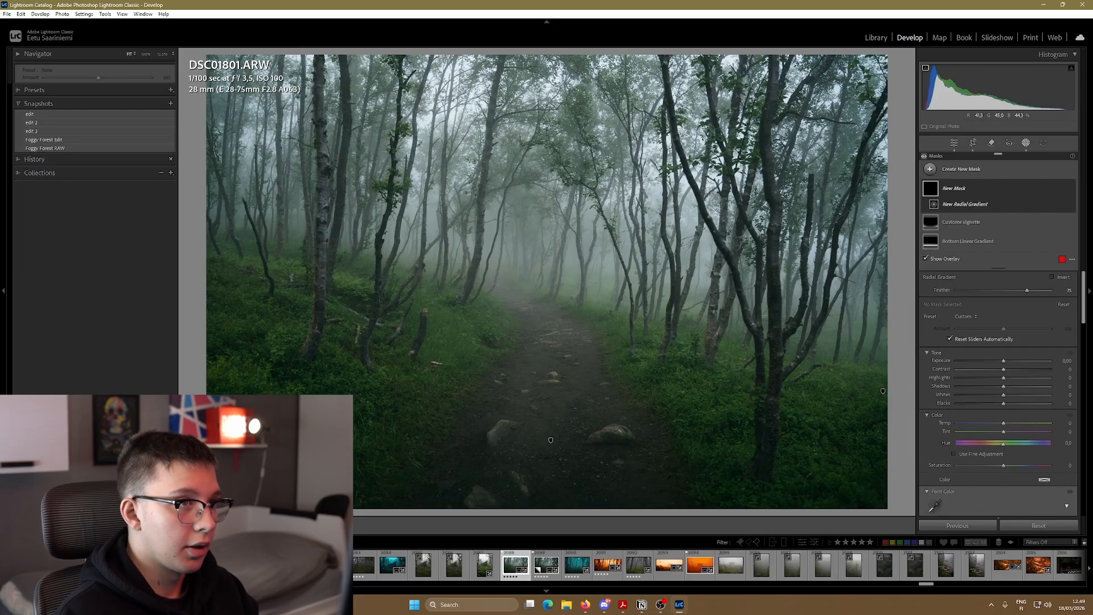
Add a large, slanted radial gradient mask spreading from the upper edge over the foggy trees and path
left_click_drag(660, 55, 346, 520)
left_click_drag(824, 456, 588, 459)
left_click_drag(649, 370, 629, 353)
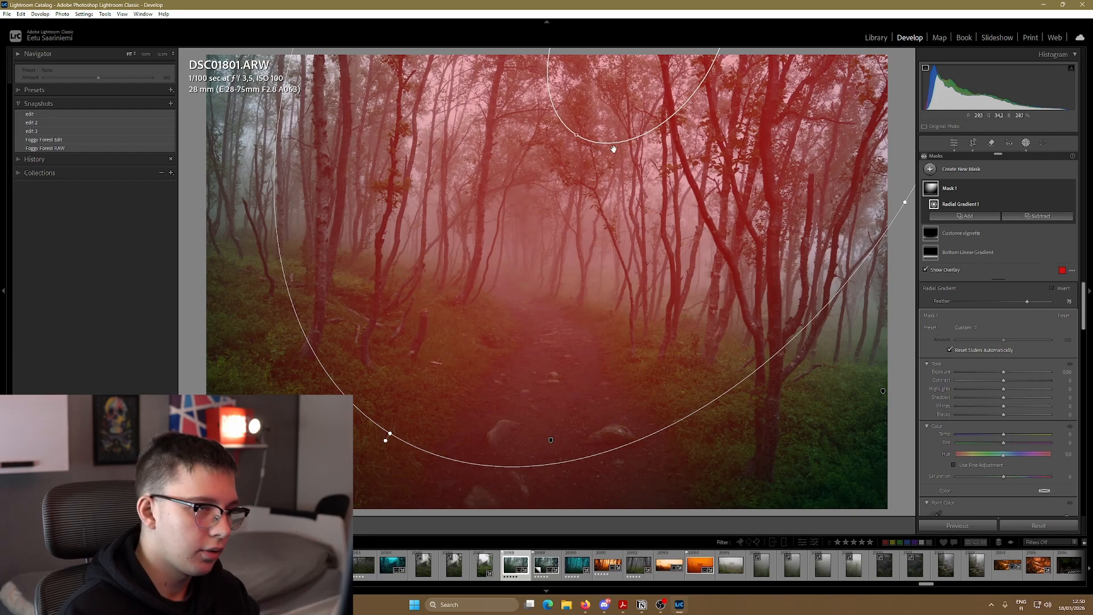
Subtract a luminance range sampled from a dark tree trunk from the radial mask and adjust its upper limit toward brighter tones
left_click(1019, 217)
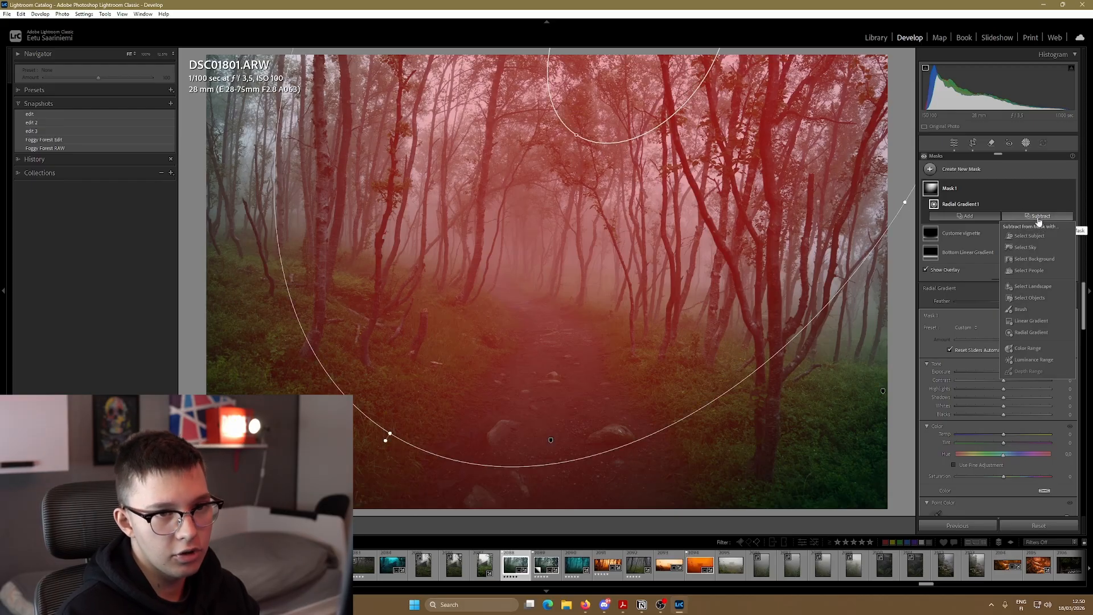
left_click(1038, 359)
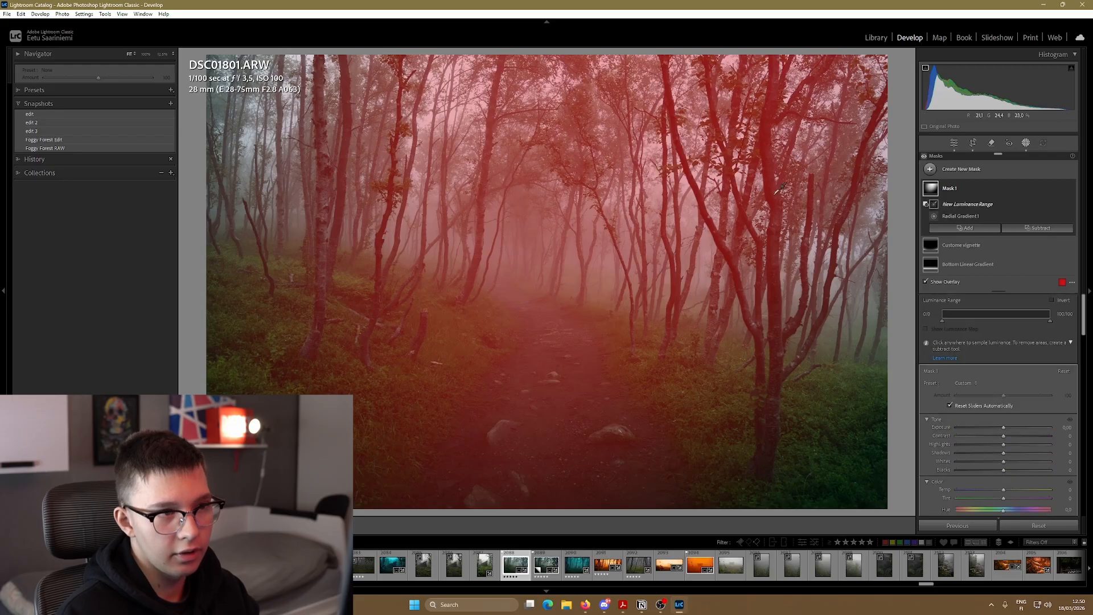
left_click(681, 145)
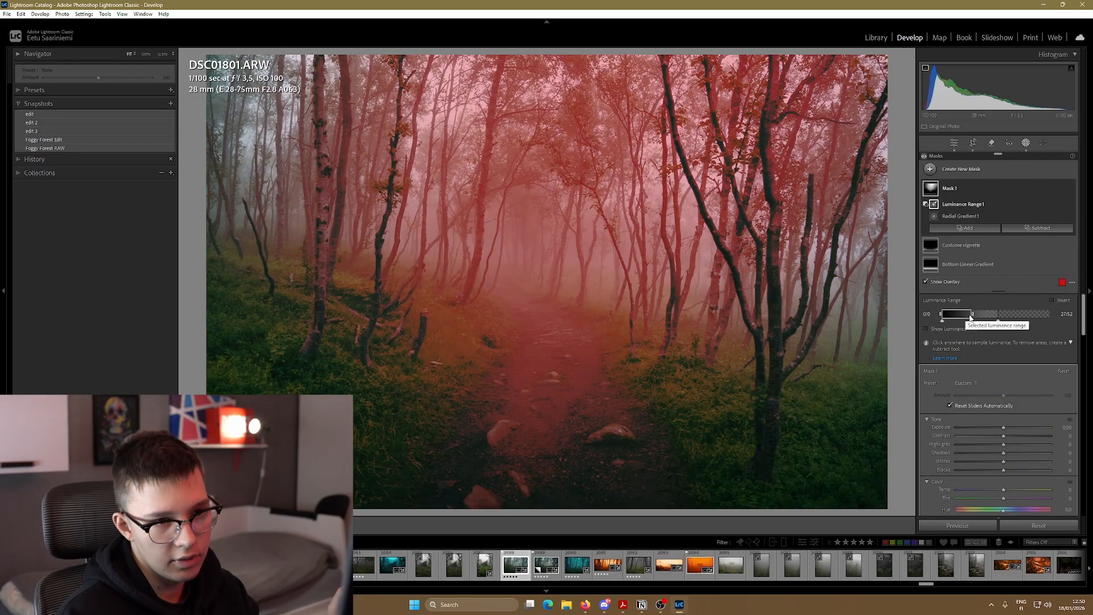
left_click_drag(972, 312, 1023, 323)
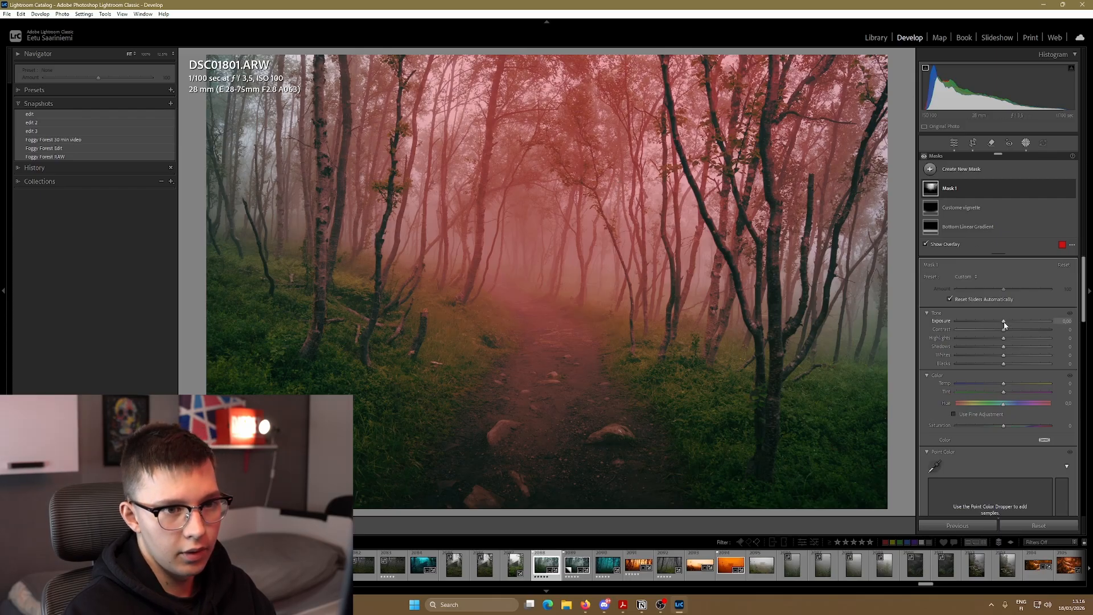
Soften the radial fog mask with texture -2, clarity -10 and dehaze -5, viewing the photo without the mask overlay
key("o")
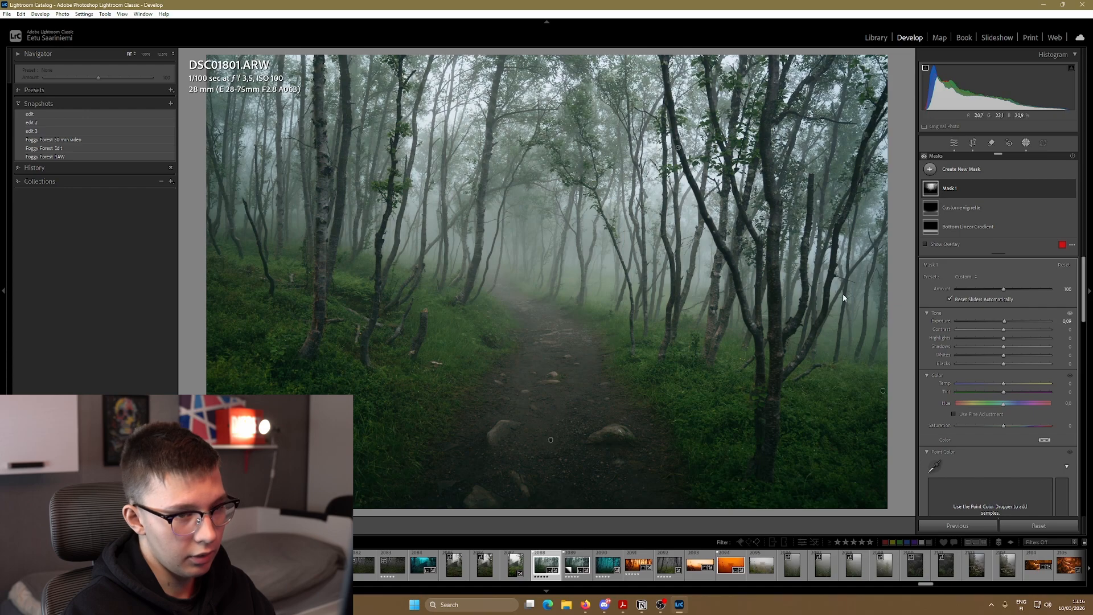
scroll(934, 369, "down", 3)
scroll(934, 369, "down", 6)
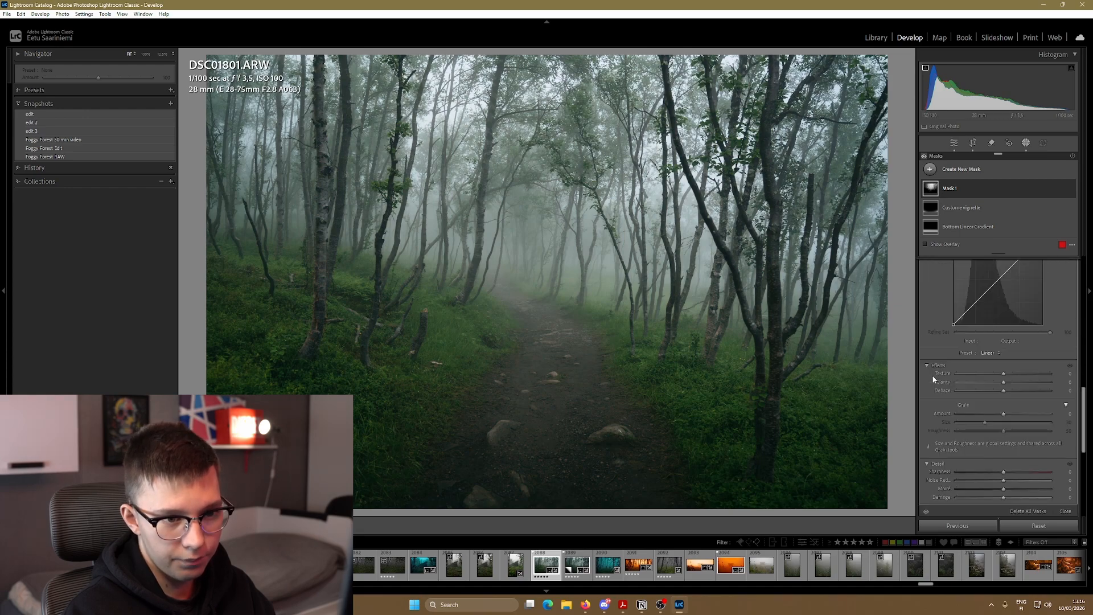
left_click_drag(1004, 375, 1002, 374)
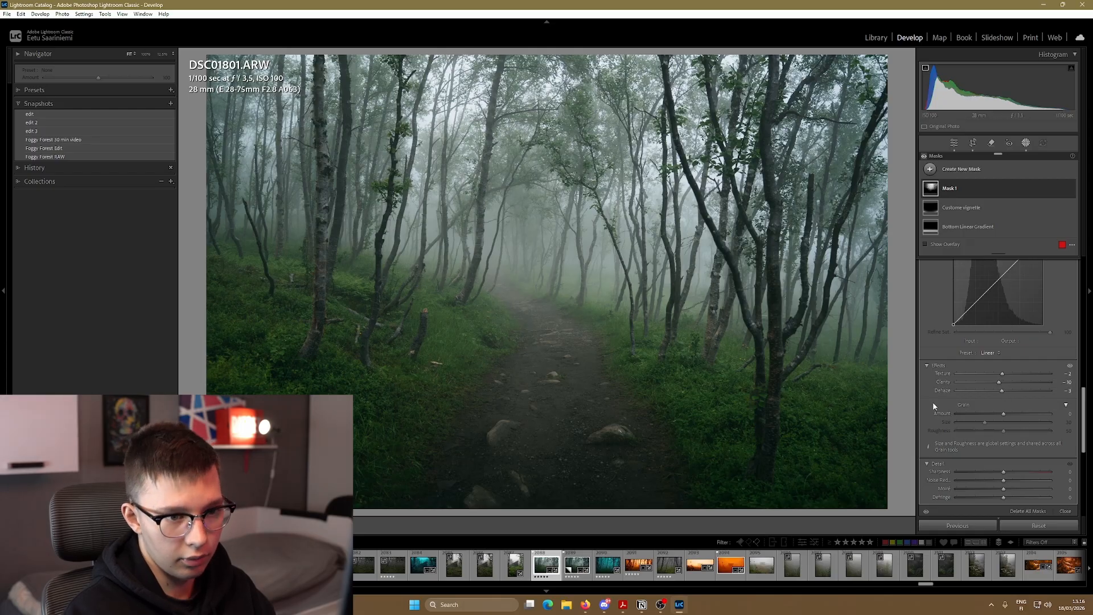
left_click_drag(1000, 392, 1001, 393)
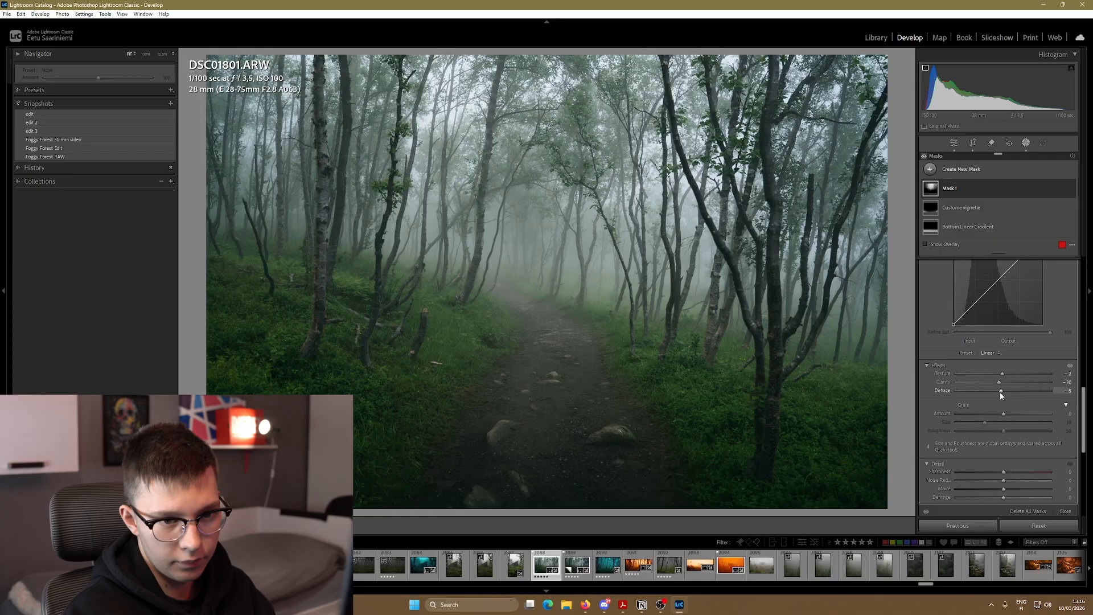
Add a slight grain amount of about 5 to the radial fog mask
scroll(943, 420, "down", 2)
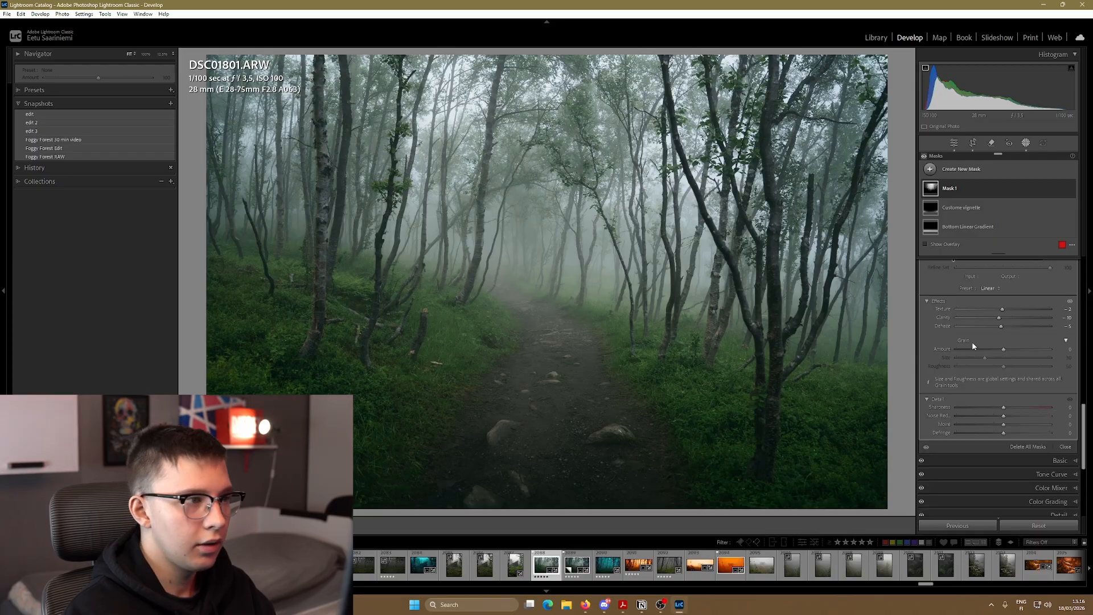
left_click_drag(1003, 348, 1005, 349)
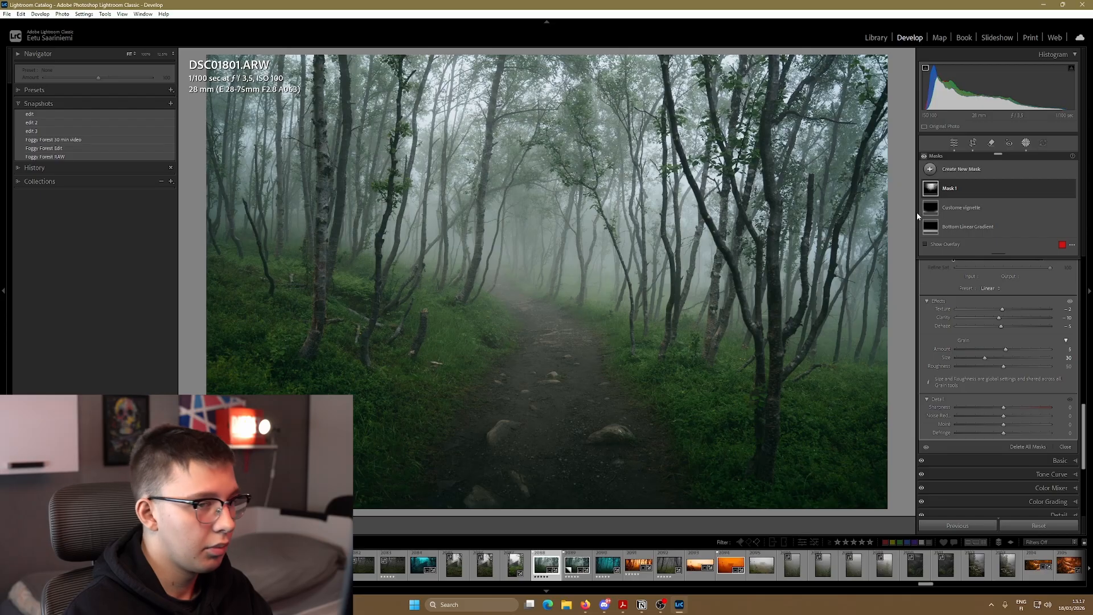
left_click(939, 193)
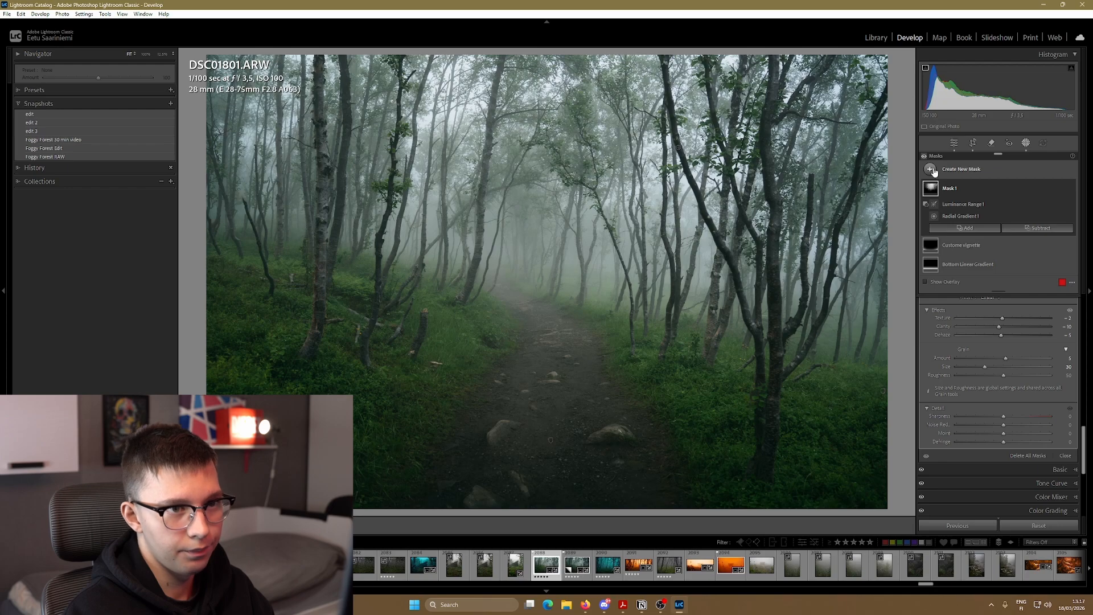
Create a new linear gradient mask with a very short transition at the upper edge so it covers the whole photo
left_click(932, 170)
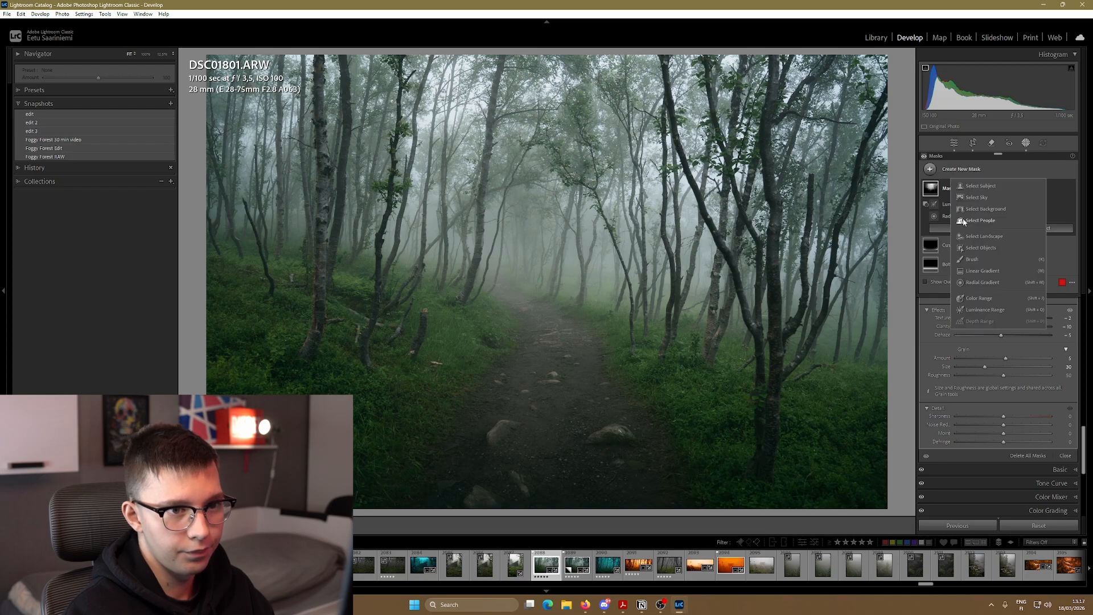
left_click(979, 272)
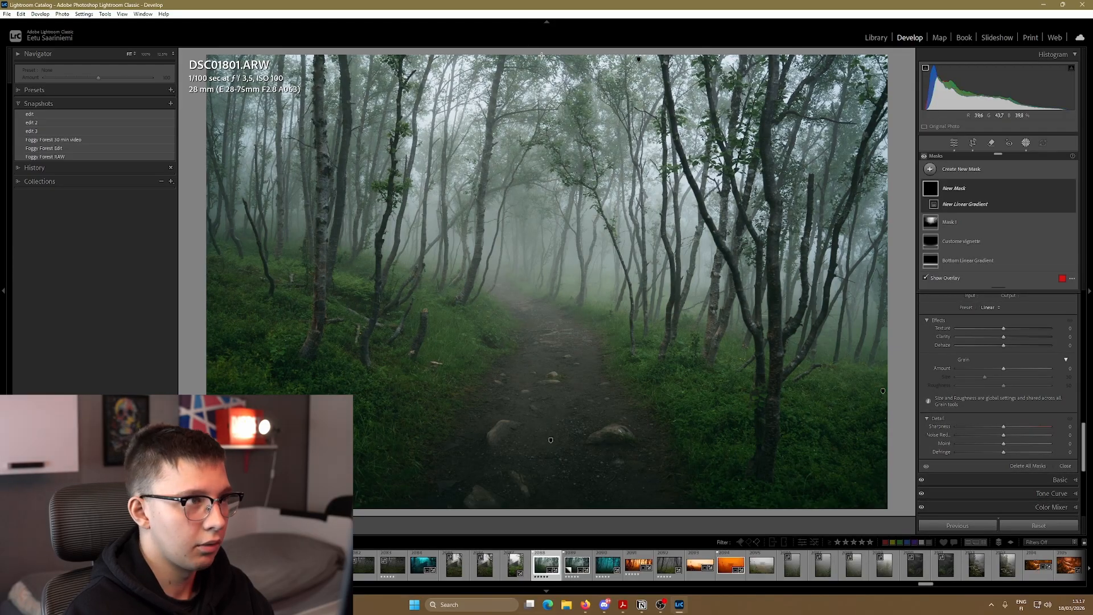
left_click_drag(541, 57, 541, 51)
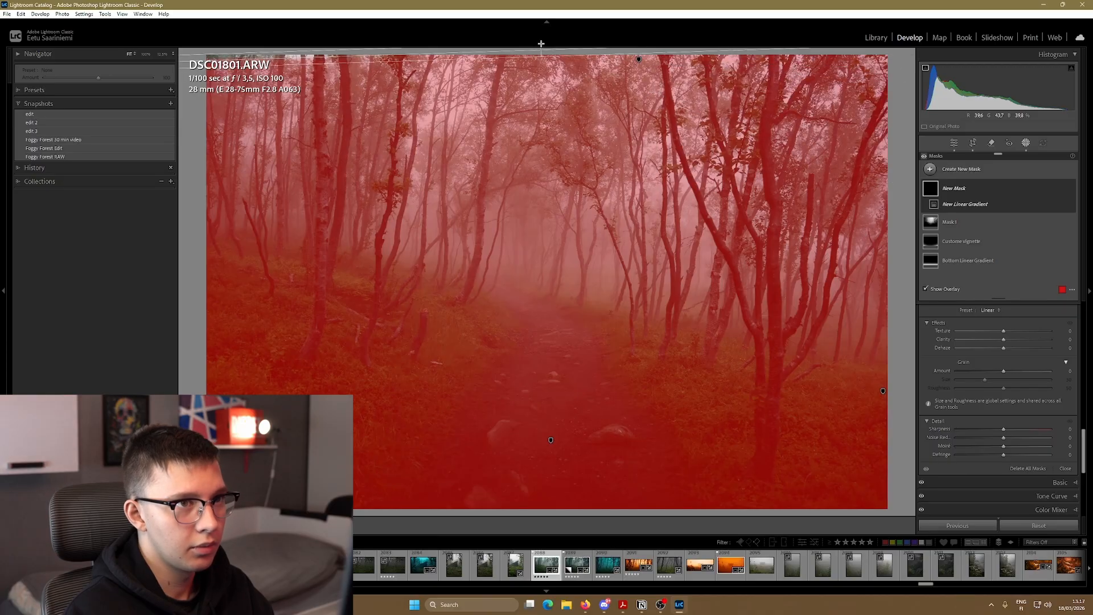
Subtract a luminance range sampled from the bright fog from the full-photo gradient mask and extend its lower limit toward darker tones
left_click(1038, 217)
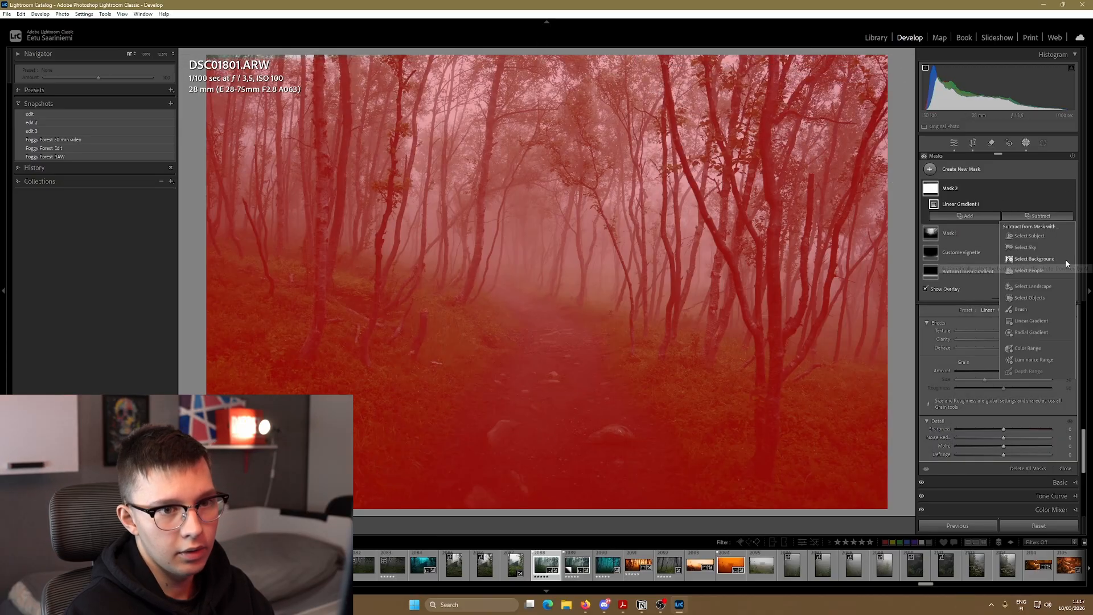
left_click(1031, 360)
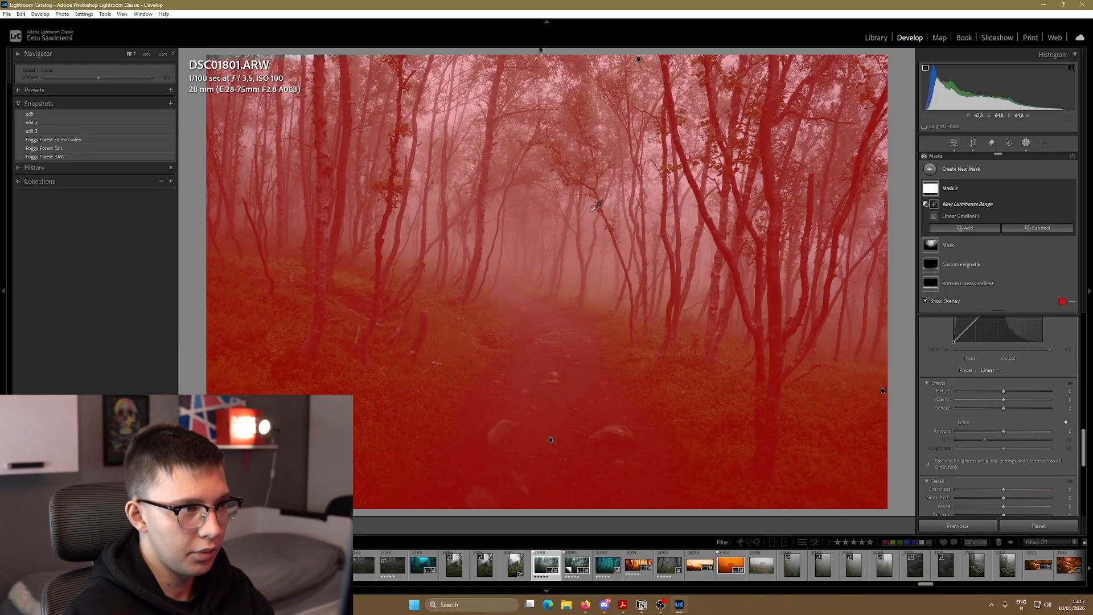
left_click(591, 214)
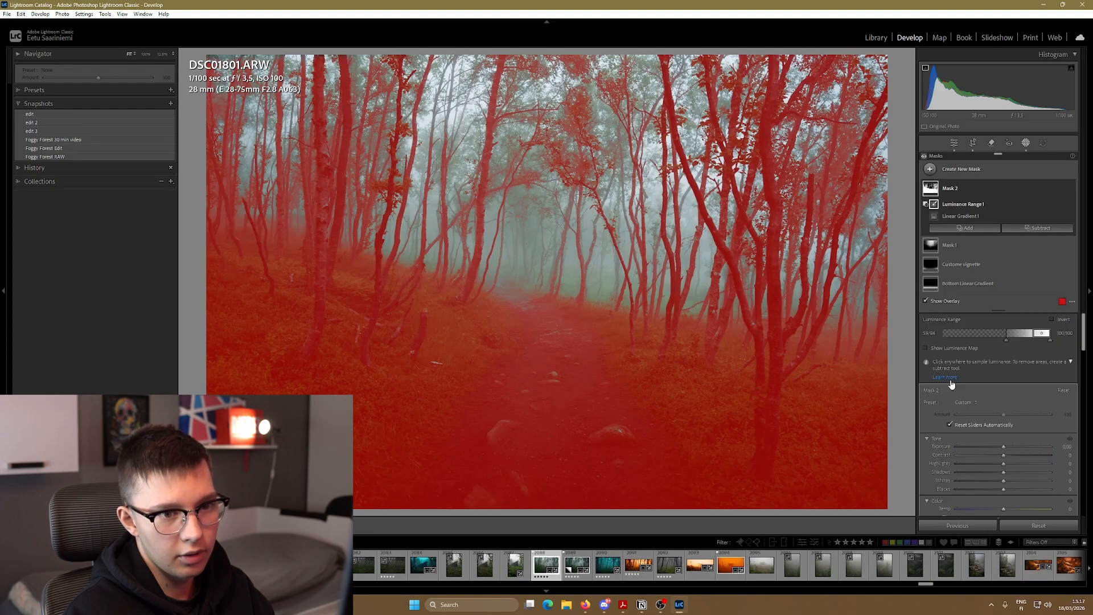
left_click_drag(1008, 338, 958, 334)
left_click_drag(1030, 335, 1027, 334)
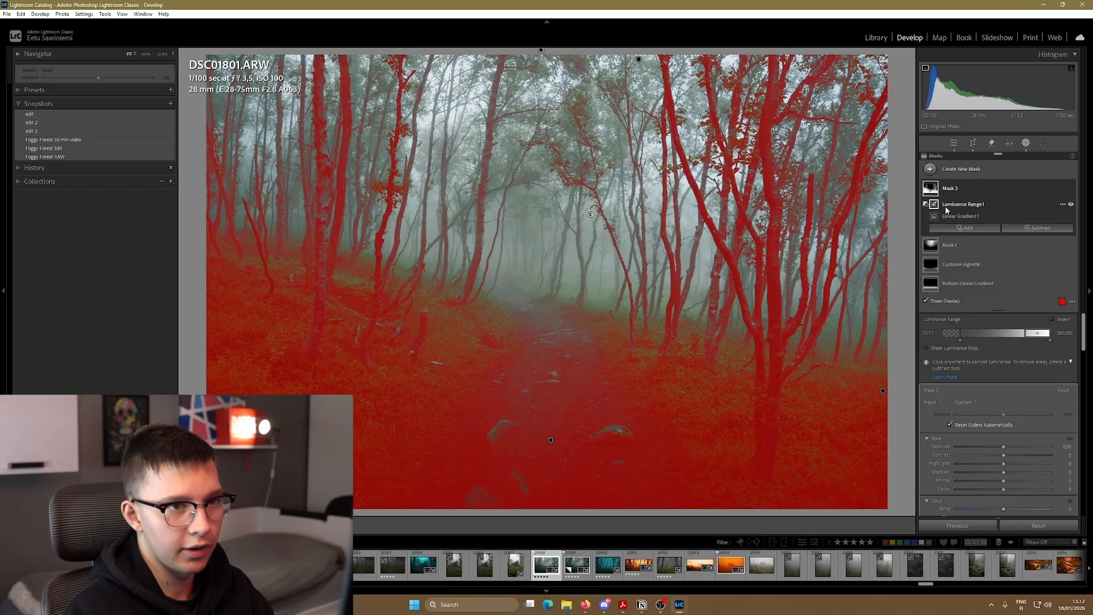
Darken the dark-tones mask with exposure about -0.15, cool its temperature slightly, and set texture 1, clarity 3 and dehaze 3
left_click(937, 190)
left_click_drag(1002, 341, 1002, 340)
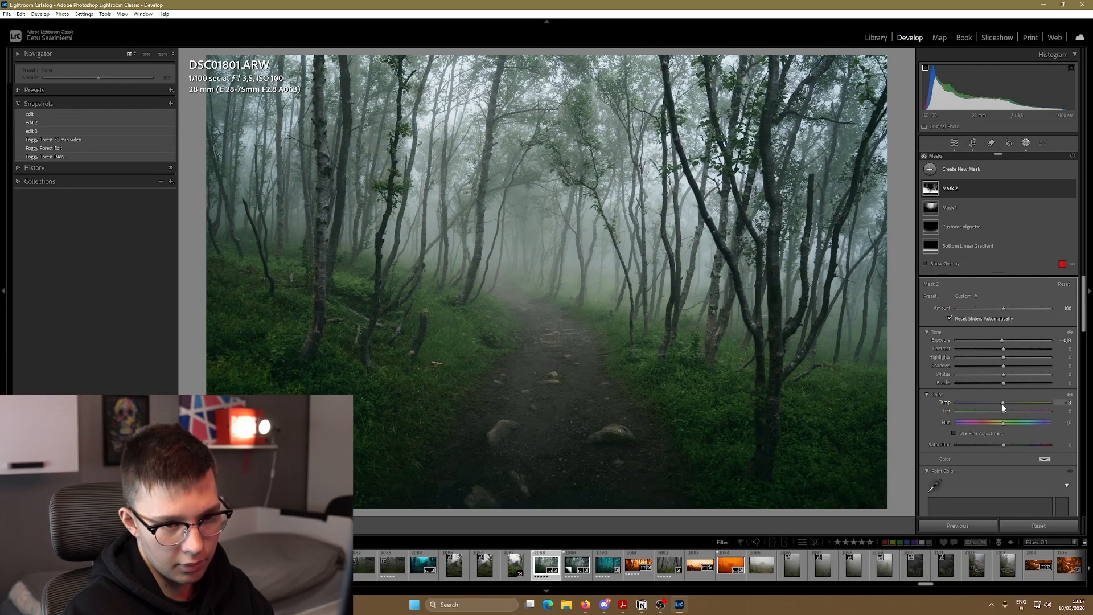
scroll(967, 433, "down", 5)
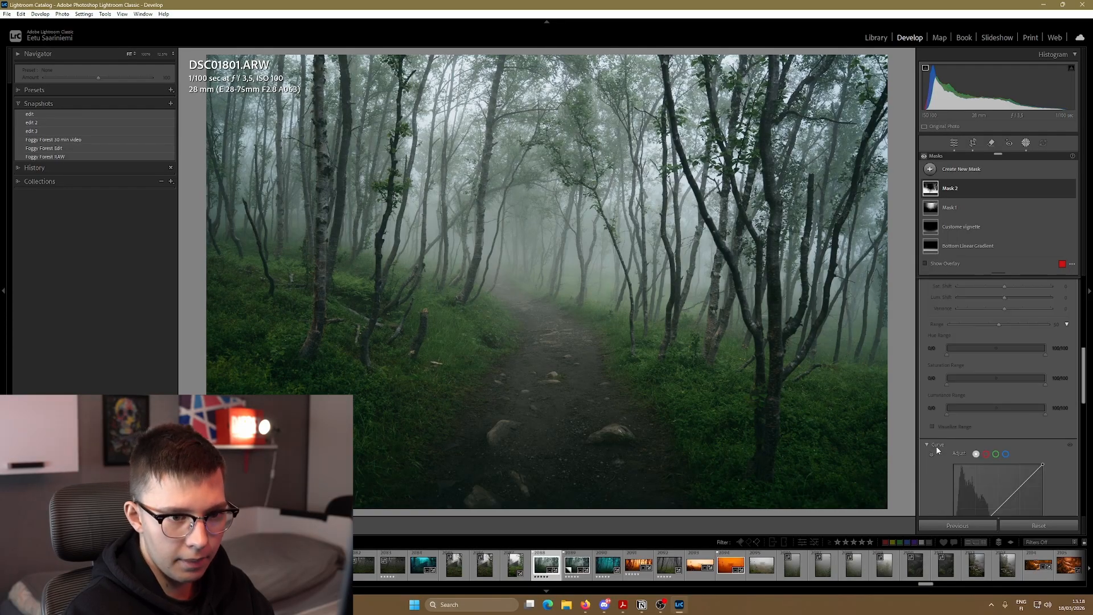
scroll(938, 449, "down", 4)
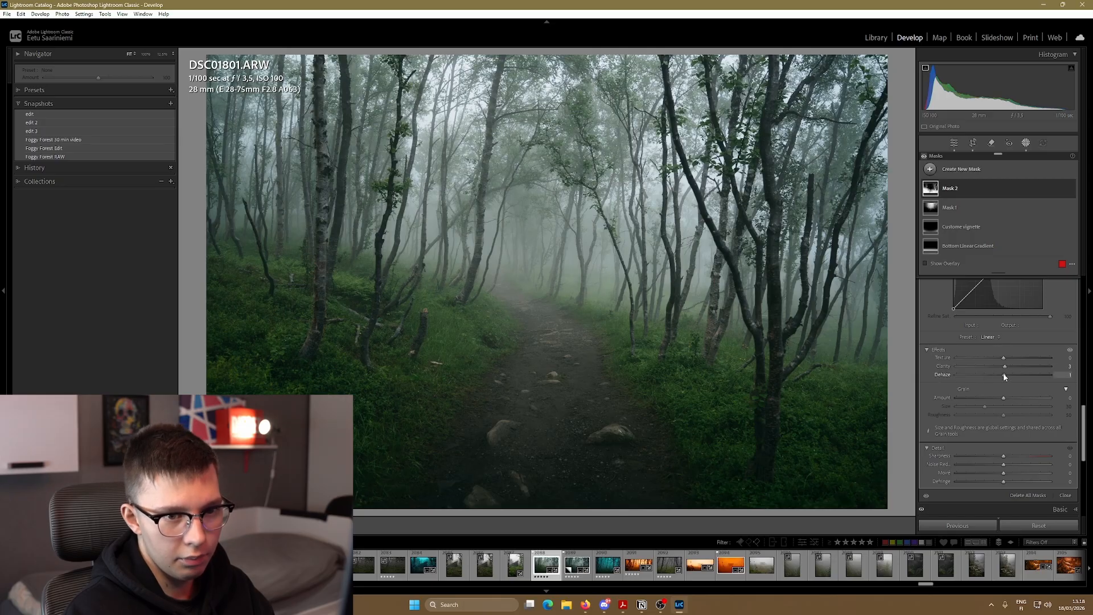
left_click_drag(1003, 373, 1005, 360)
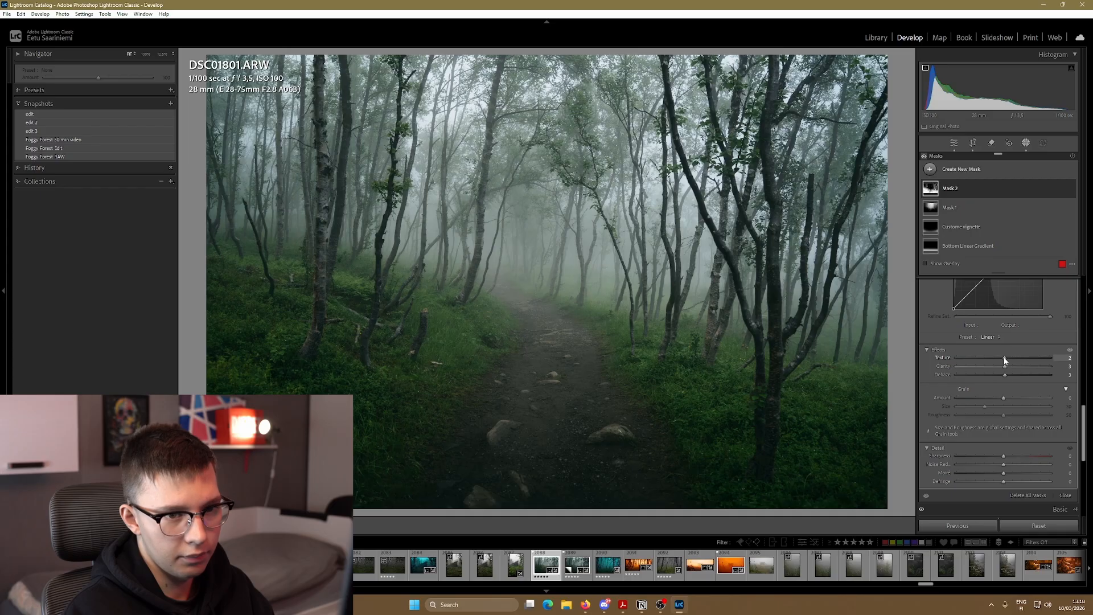
left_click_drag(1004, 358, 1004, 359)
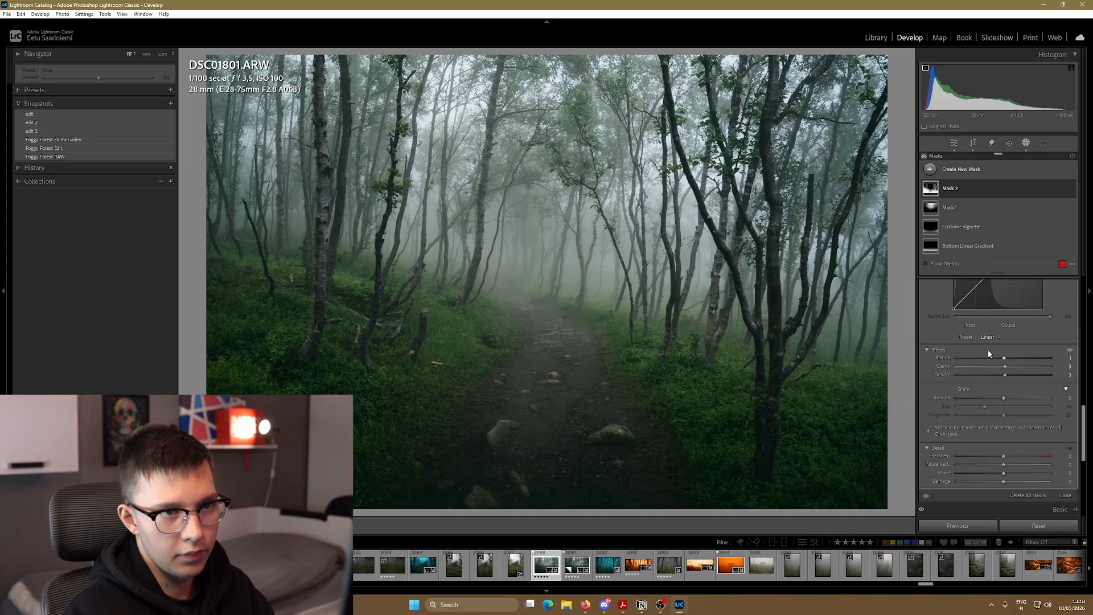
Compare the photo with all masks switched off and on
left_click(924, 156)
left_click(925, 156)
left_click(924, 156)
left_click(924, 156)
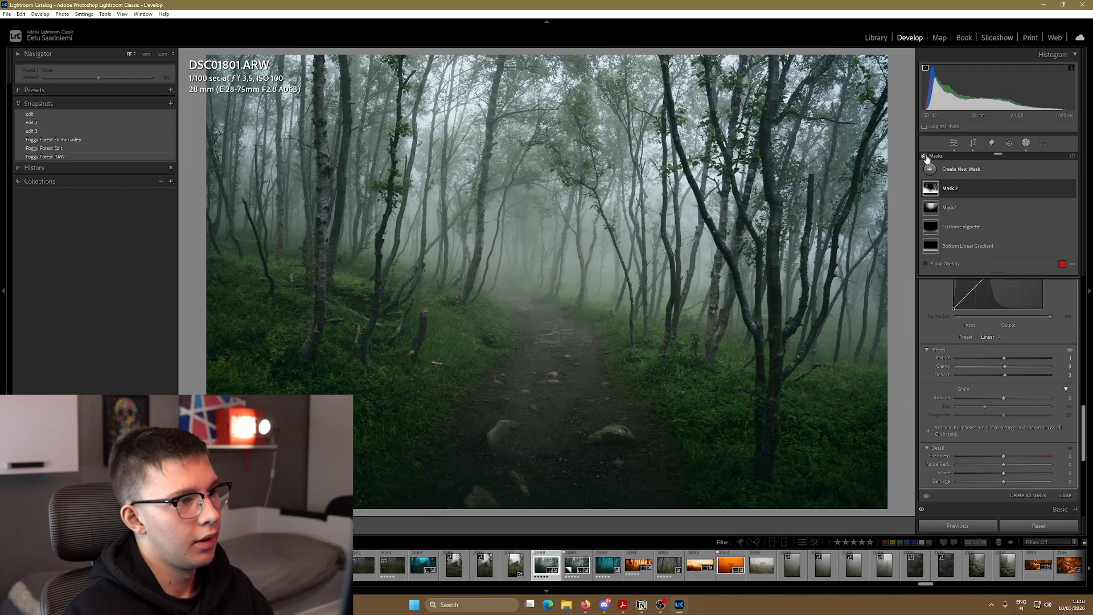
left_click(925, 156)
left_click(925, 156)
left_click(925, 156)
left_click(925, 156)
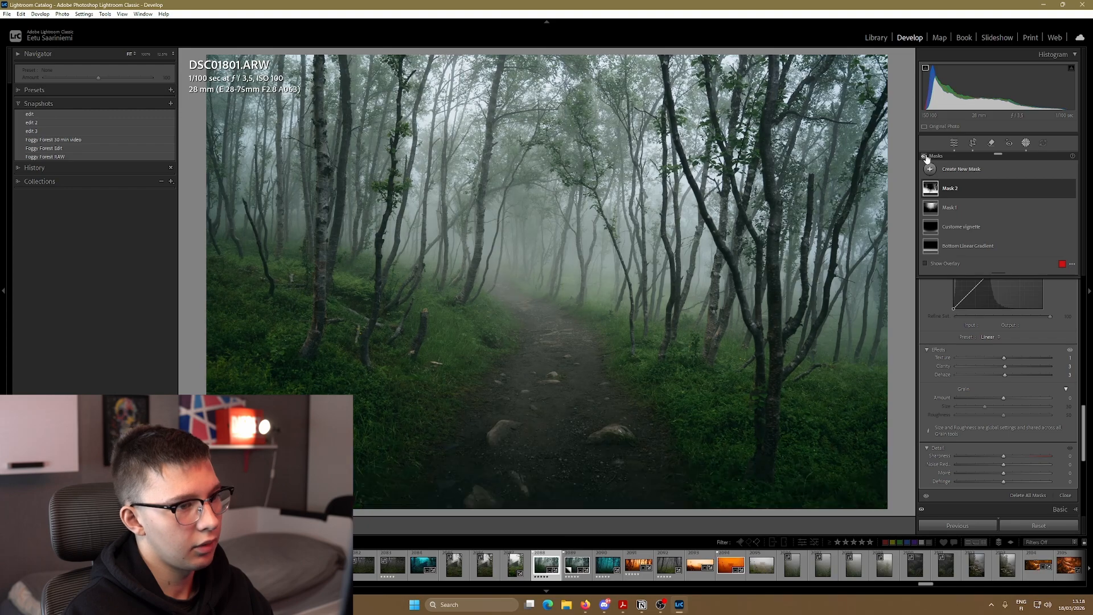
left_click(925, 156)
left_click(924, 156)
left_click(925, 156)
left_click(925, 156)
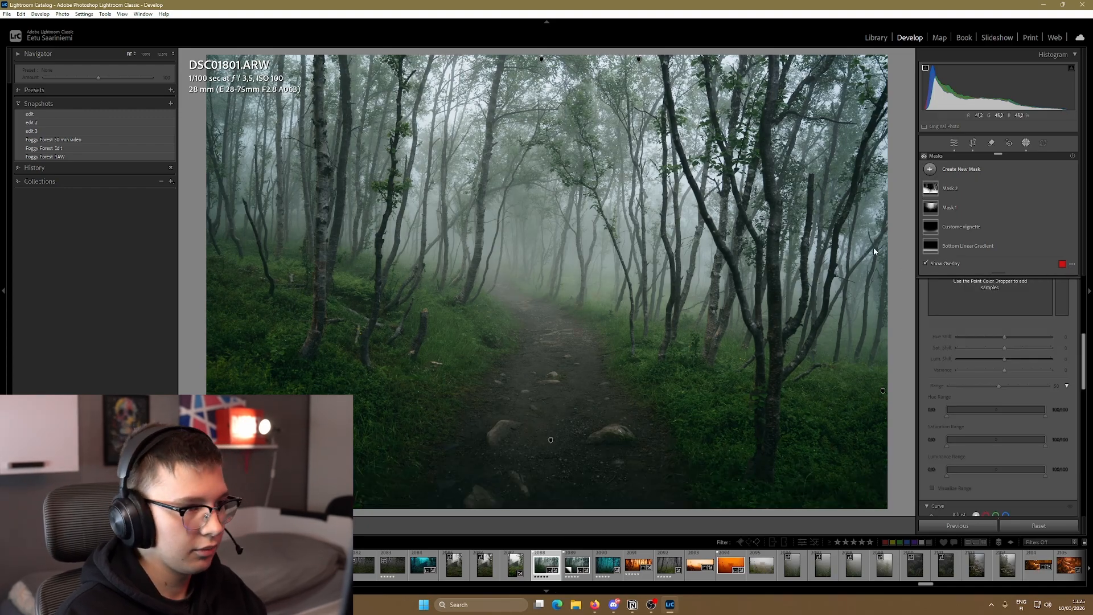
Create a mask from two linear gradients that fade inward from the photo's right and left edges toward the path
left_click(929, 169)
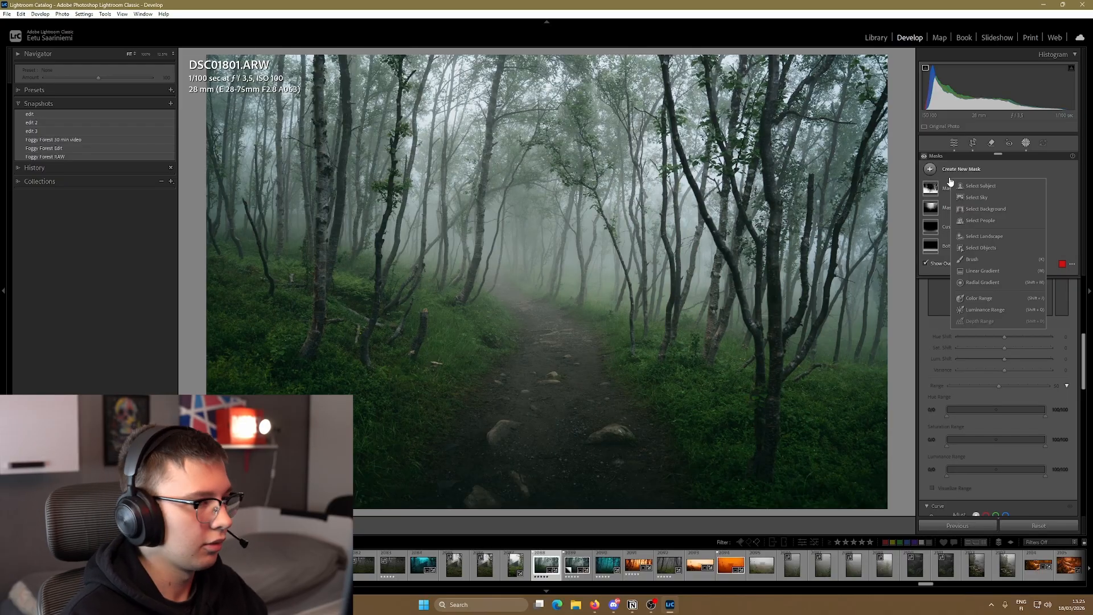
left_click(993, 273)
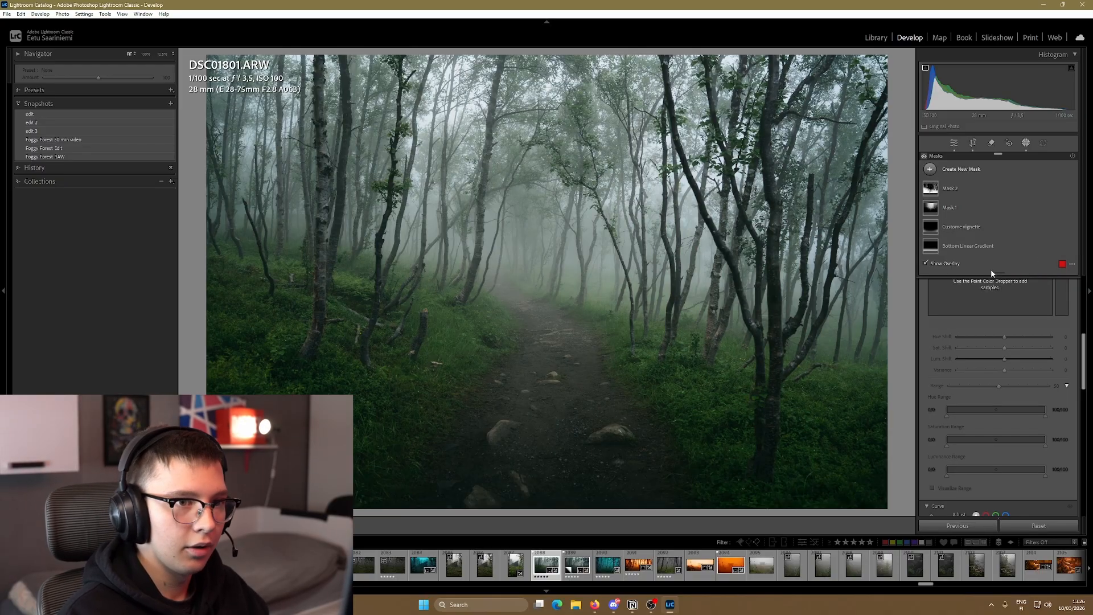
left_click_drag(895, 336, 626, 270)
left_click(983, 218)
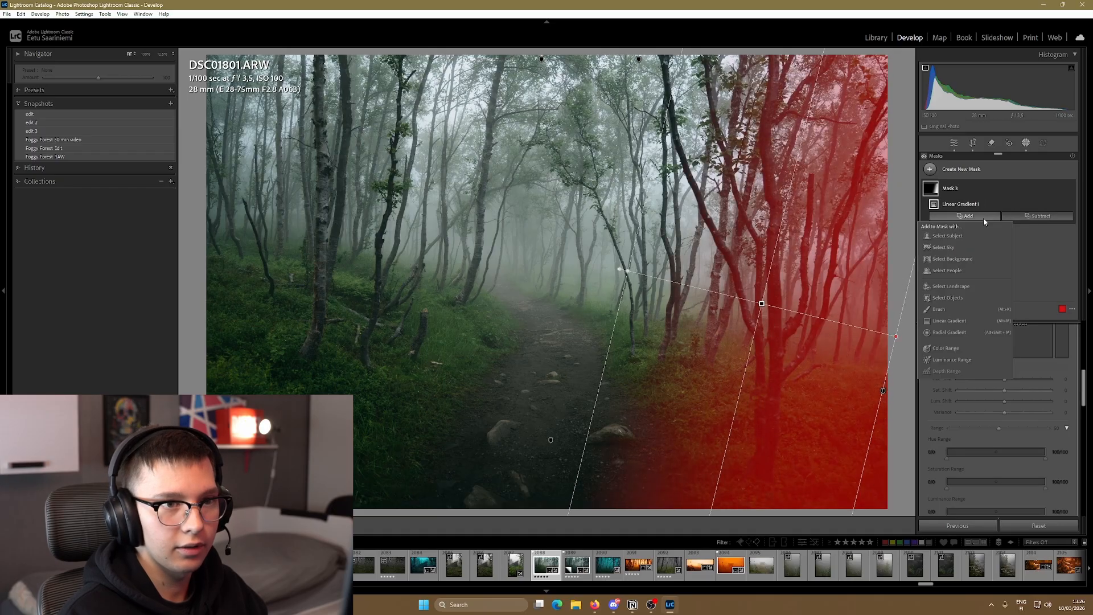
left_click(951, 322)
left_click_drag(200, 331, 521, 305)
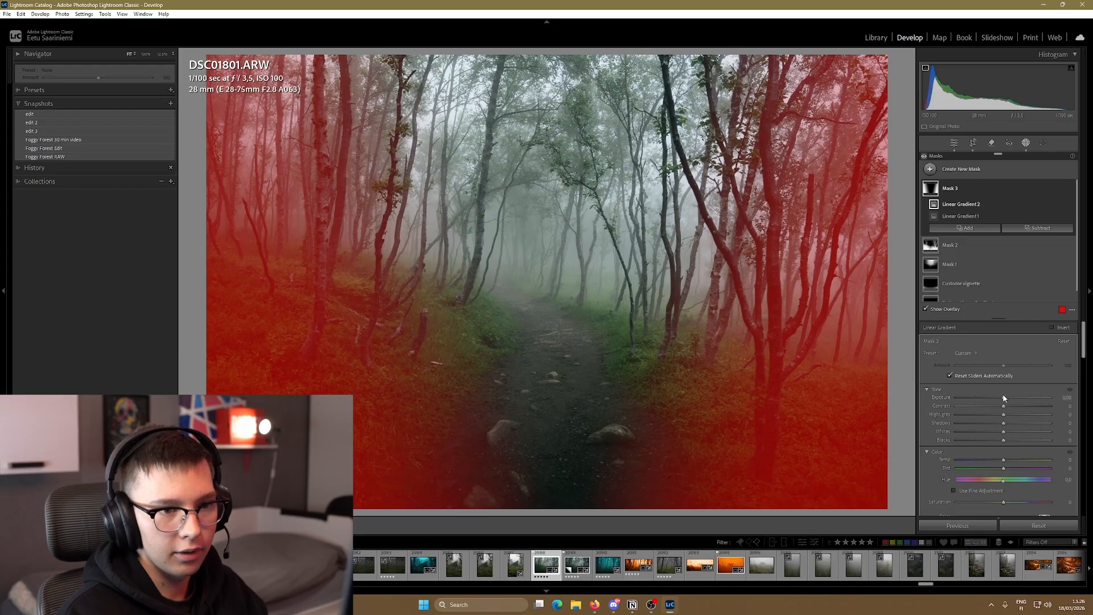
Lower the side-gradient mask's exposure to about -0.13 and cool its temperature slightly, viewing the photo without the overlay
left_click_drag(1007, 402, 1002, 401)
key("o")
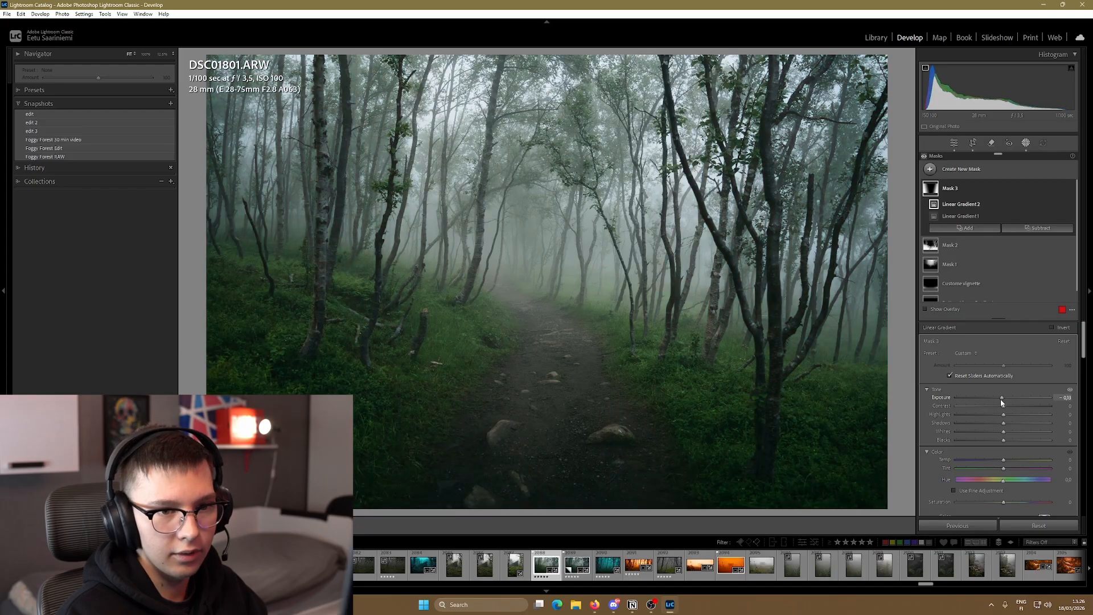
left_click_drag(1005, 461, 1005, 461)
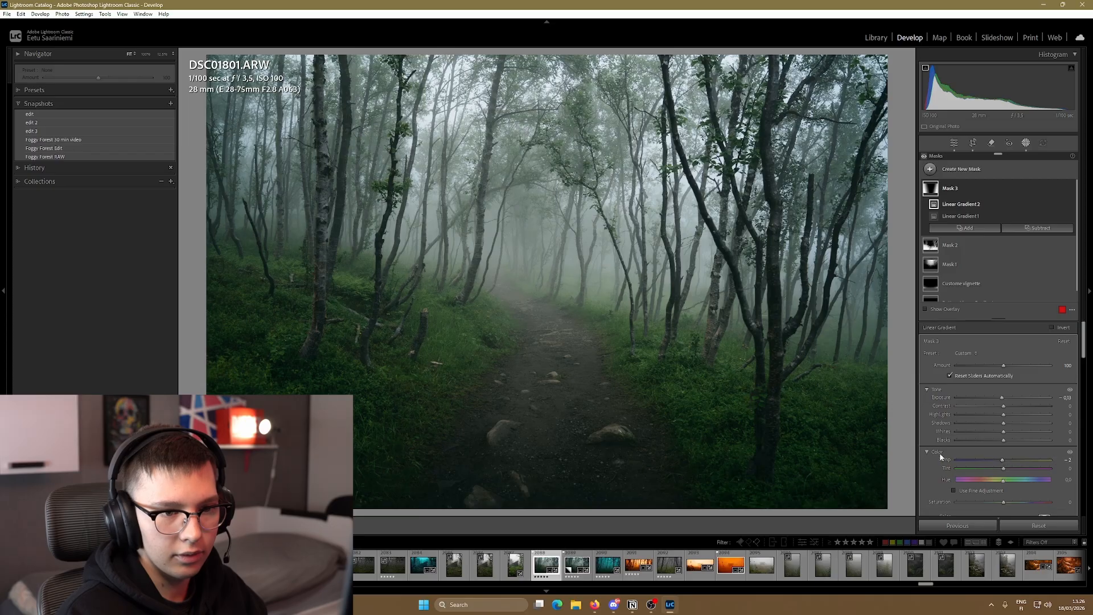
scroll(1002, 461, "down", 3)
Create a large radial gradient mask centred on the photo's upper edge, reaching down over the path
left_click(962, 169)
left_click(982, 282)
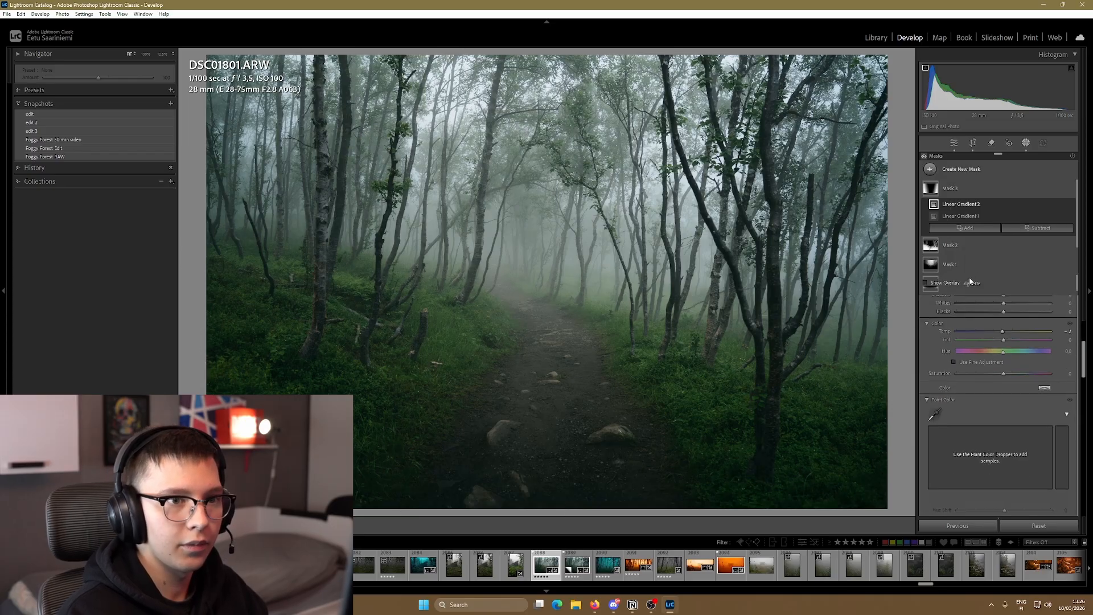
left_click_drag(555, 50, 295, 429)
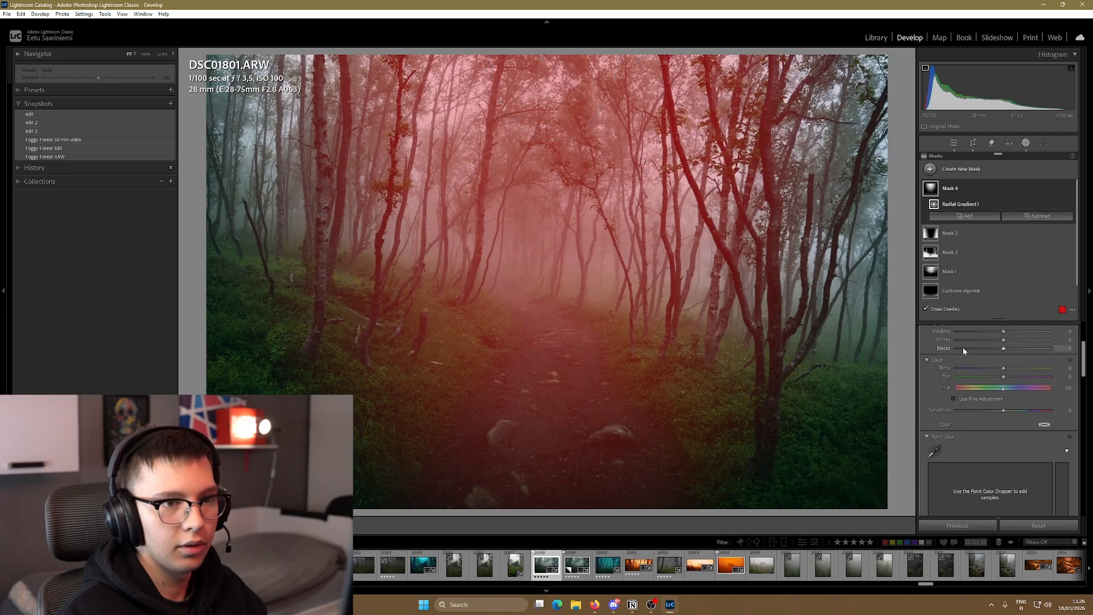
Brighten the new radial mask with exposure about 0.12 and warm its temperature to 2, with the overlay hidden
scroll(962, 348, "up", 3)
key("o")
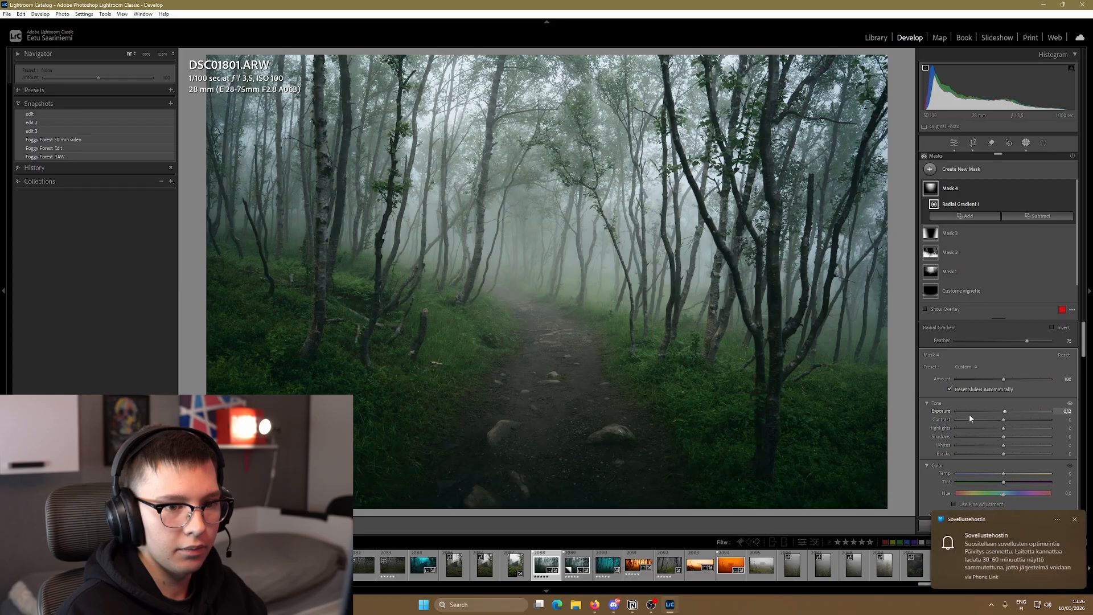
scroll(969, 414, "down", 5)
scroll(937, 421, "down", 3)
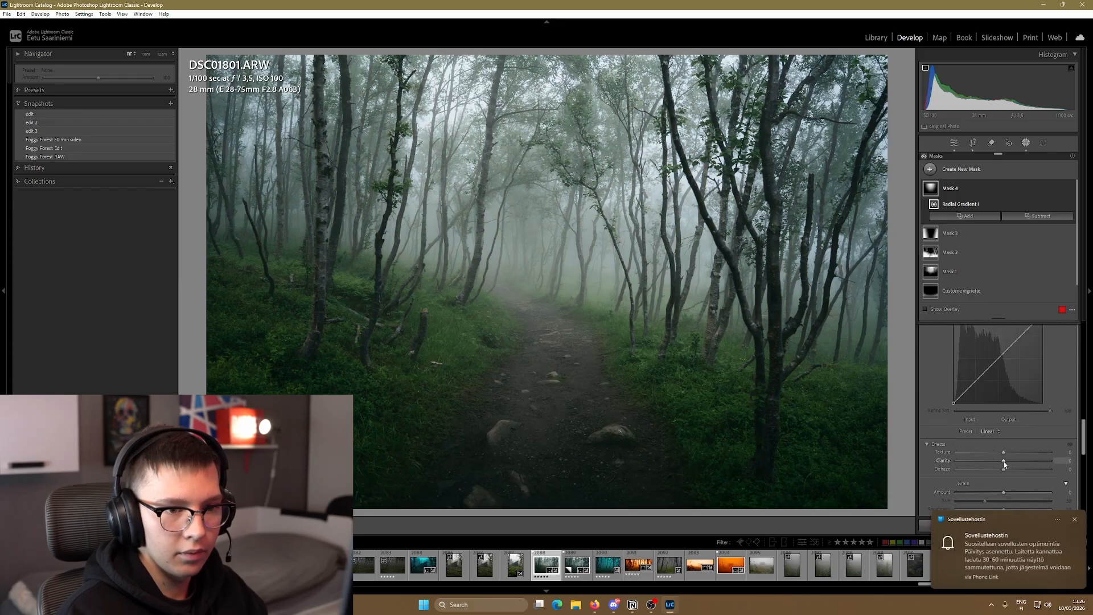
scroll(1004, 463, "up", 6)
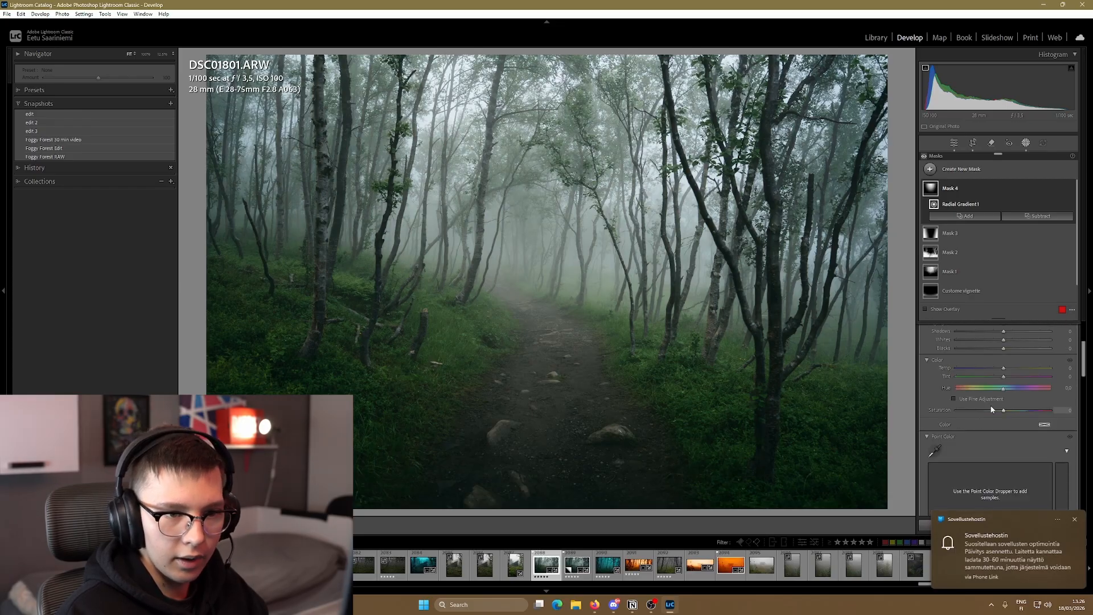
left_click_drag(1004, 369, 1005, 369)
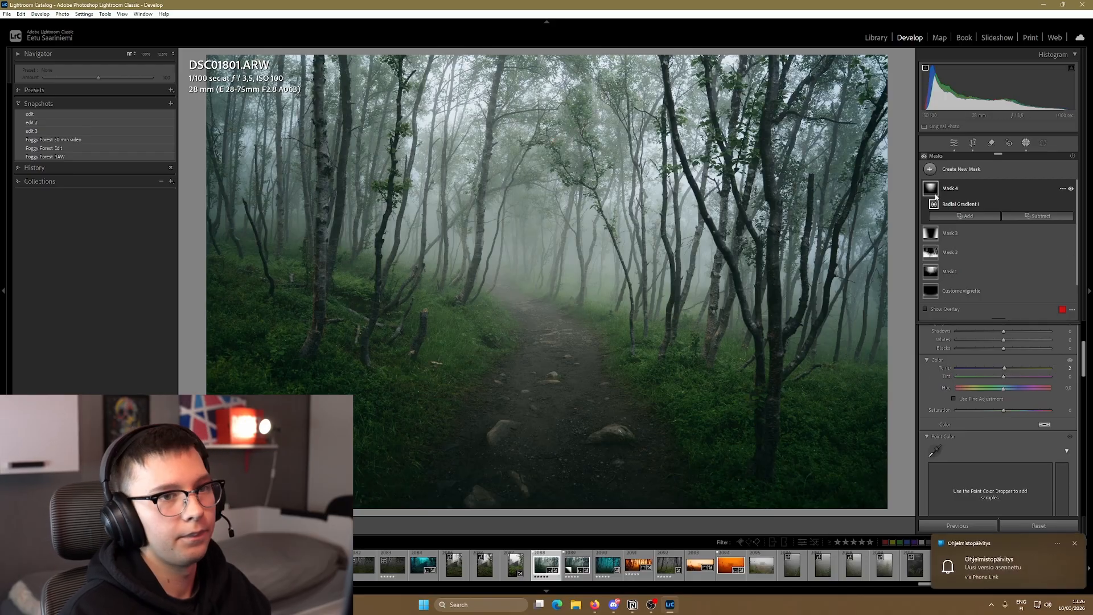
Check the overall effect of the masks by switching them off and on
left_click(923, 156)
left_click(923, 157)
left_click(923, 156)
left_click(923, 156)
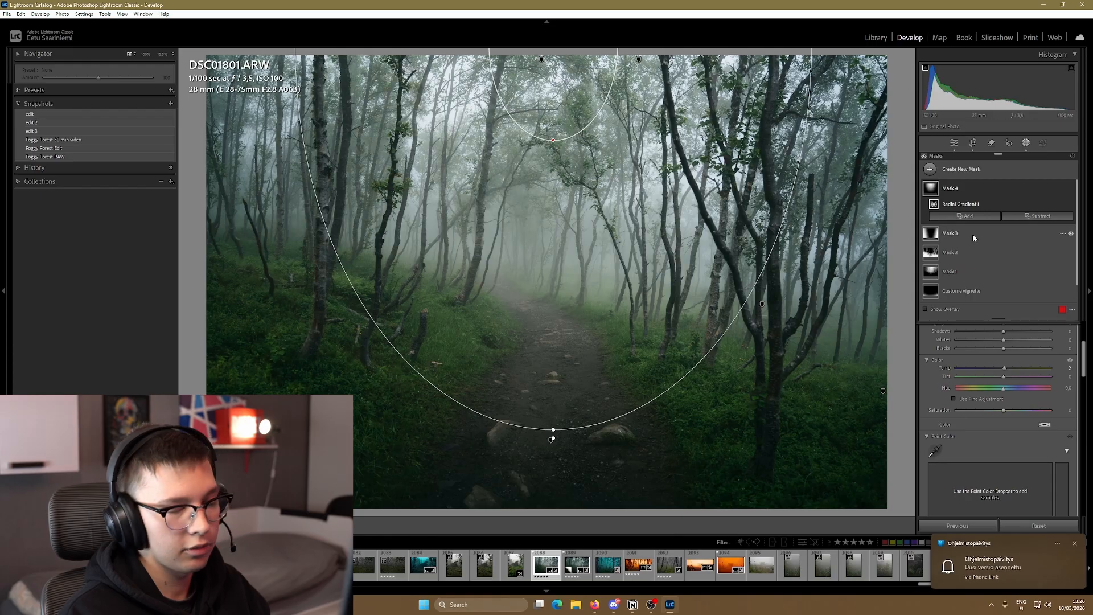
Create a brush mask and paint it over the whole path from the foreground stones to the fog
left_click(930, 170)
left_click(968, 259)
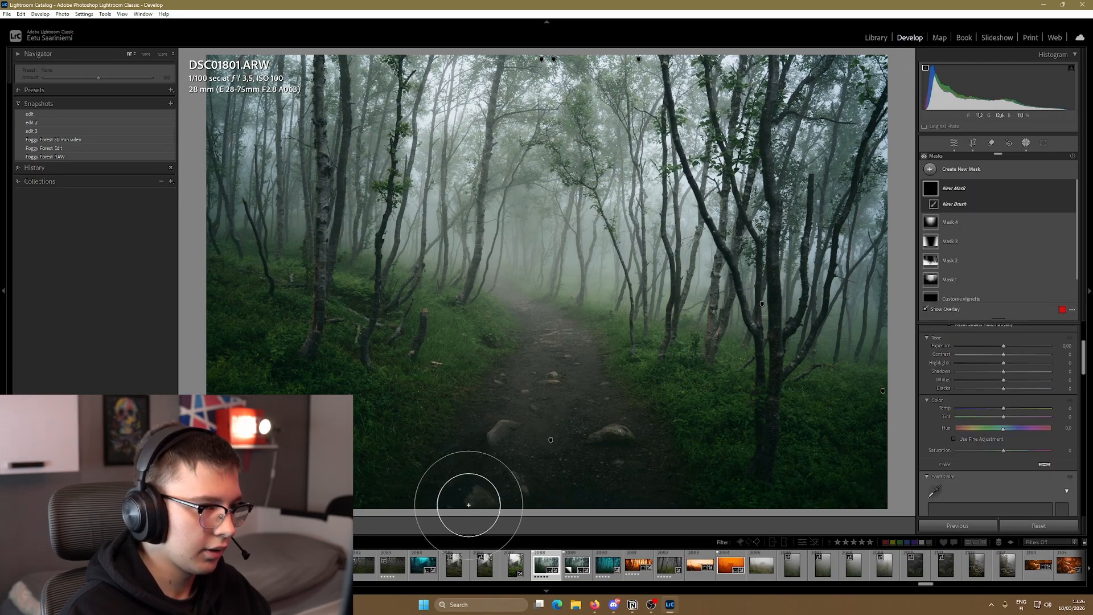
mouse_move(471, 500)
left_mouse_down()
mouse_move(539, 371)
mouse_move(546, 336)
mouse_move(528, 316)
mouse_move(668, 506)
mouse_move(593, 391)
mouse_move(637, 512)
mouse_move(570, 431)
mouse_move(544, 492)
mouse_move(454, 529)
mouse_move(527, 385)
mouse_move(528, 314)
left_mouse_up()
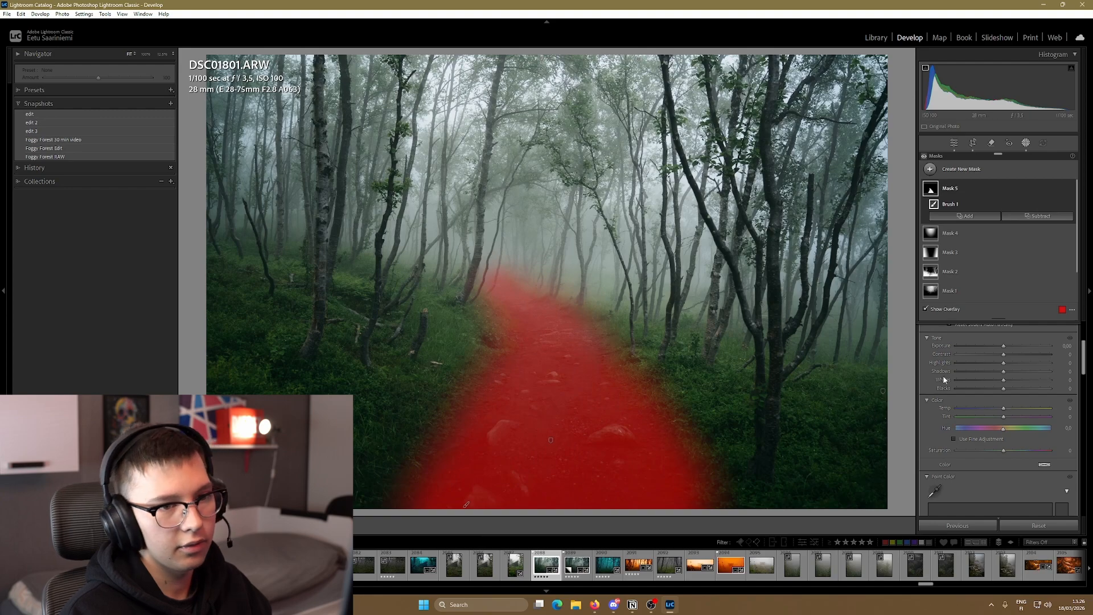
Bring out the path in the brush mask with exposure 0.20, clarity 4 and slightly raised dehaze, hiding the overlay
key("o")
left_click_drag(1002, 348, 1004, 348)
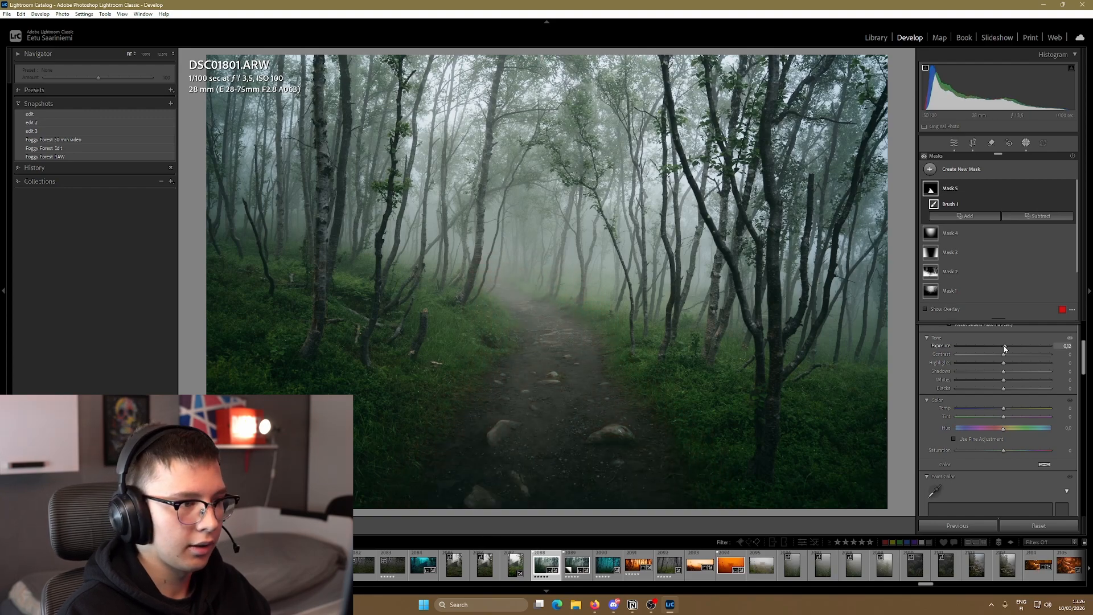
scroll(1005, 370, "down", 6)
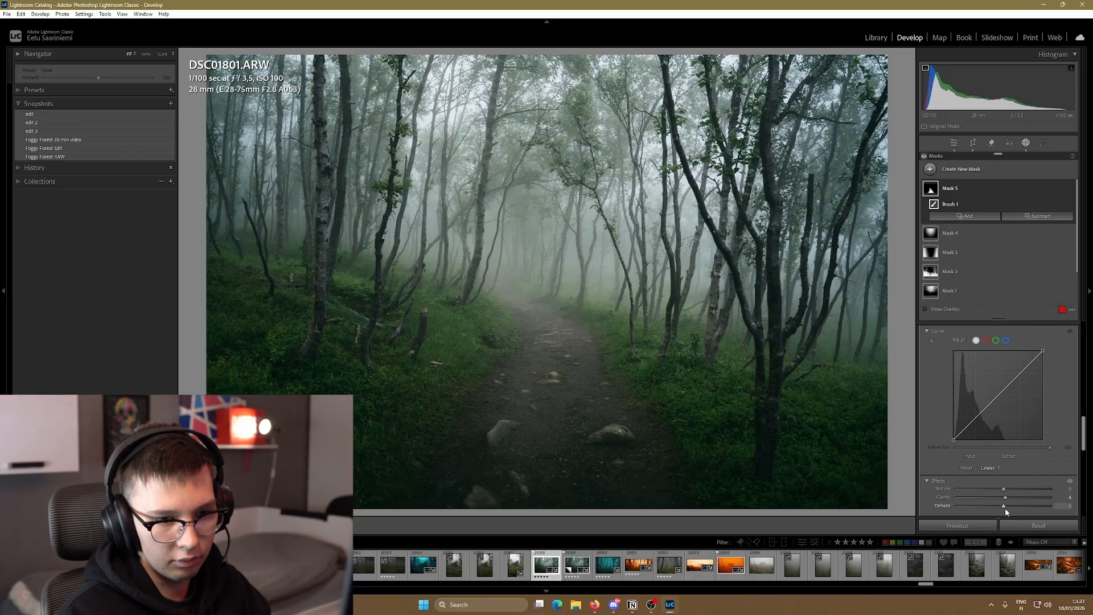
left_click(1005, 506)
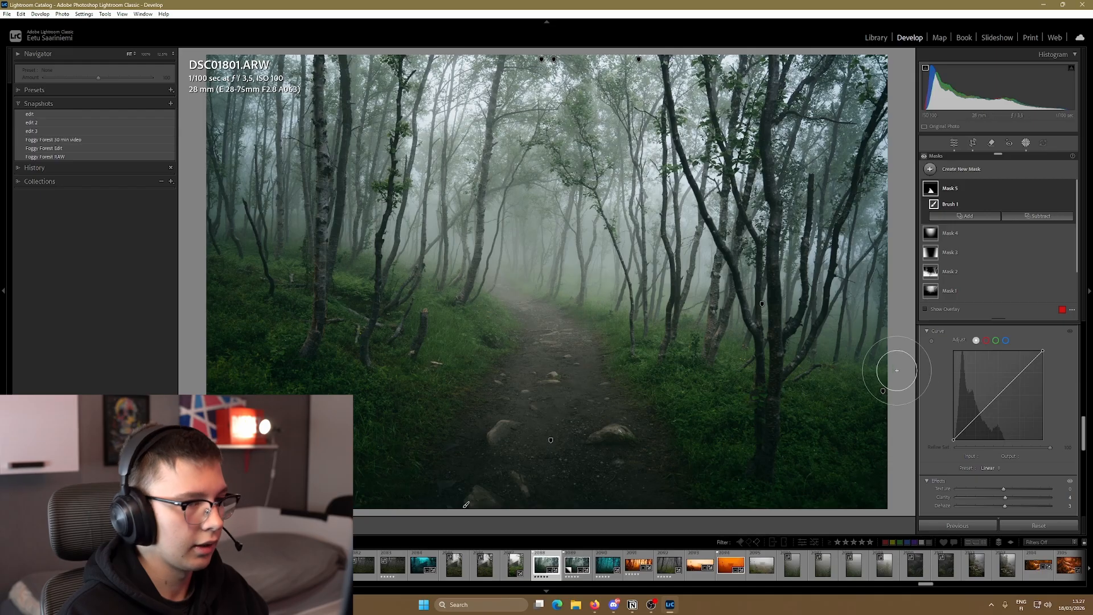
scroll(947, 377, "up", 6)
left_click_drag(1003, 401, 1004, 401)
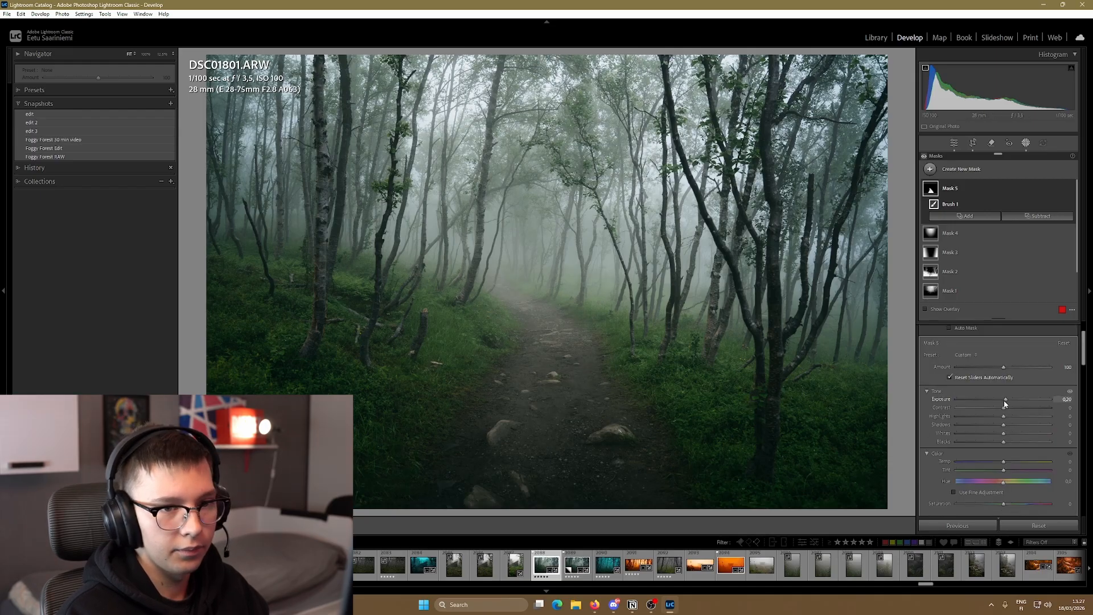
Compare the photo with and without the masks and against its unedited version
left_click(923, 157)
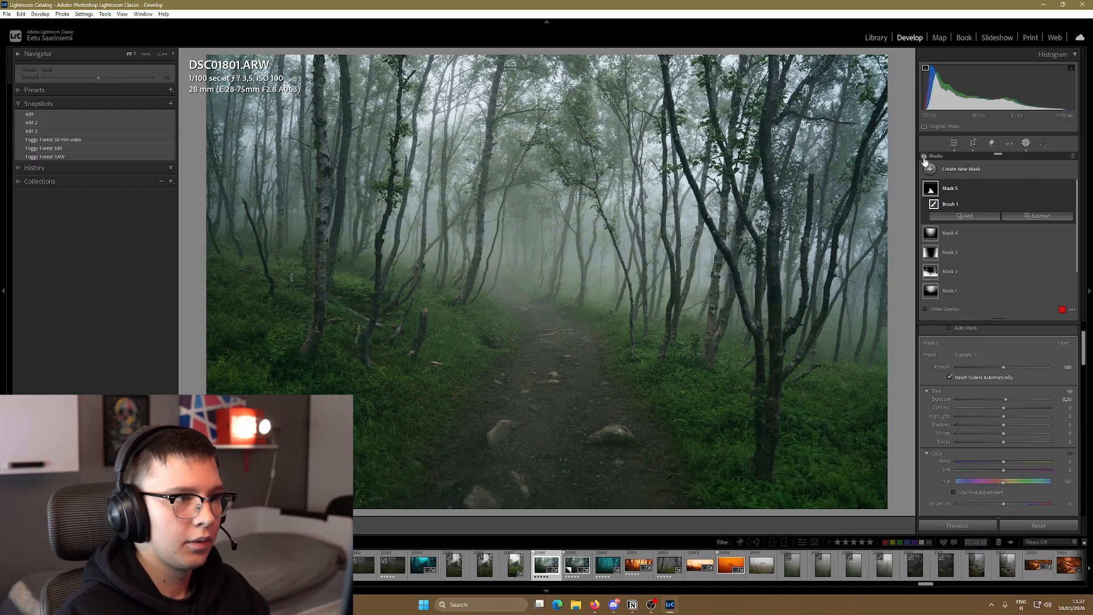
left_click(923, 157)
left_click(923, 156)
left_click(923, 156)
left_click(924, 157)
left_click(923, 156)
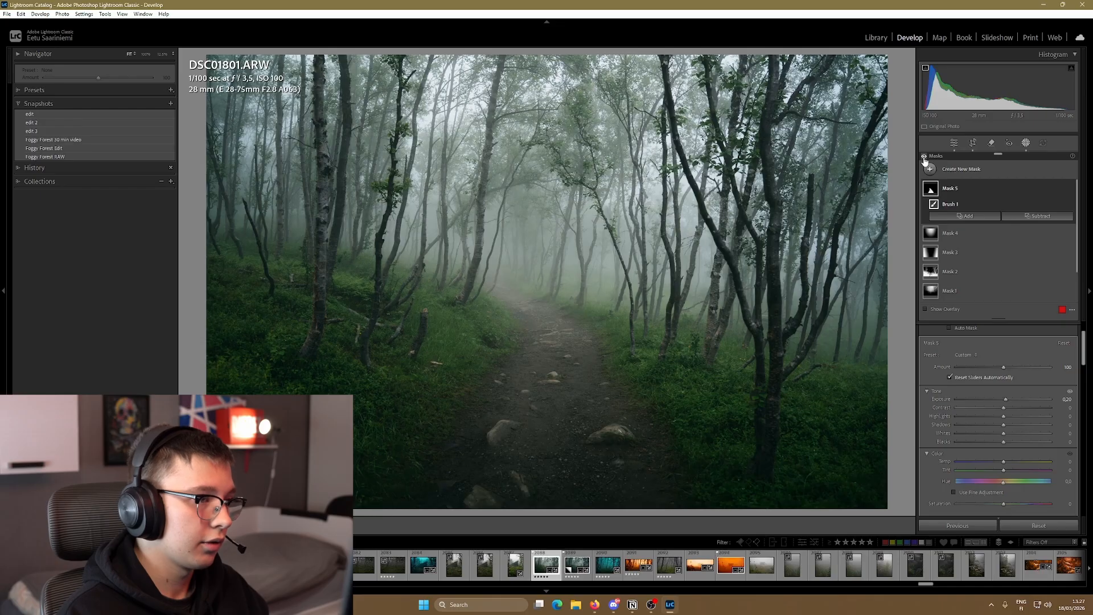
left_click(923, 156)
left_click(923, 156)
left_click(924, 156)
left_click(923, 157)
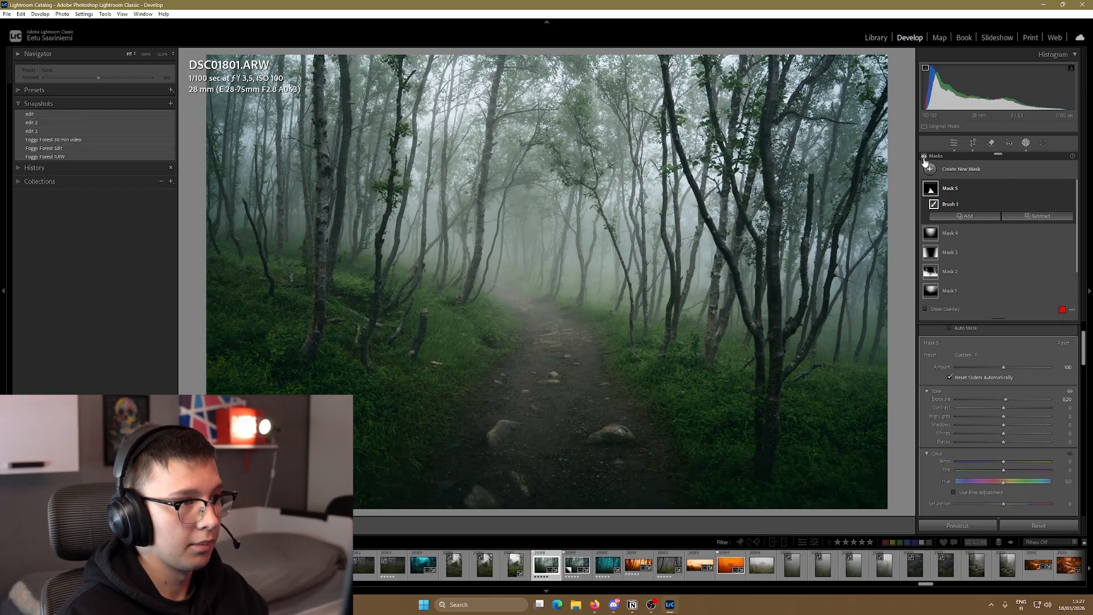
key("backslash")
key("backslash")
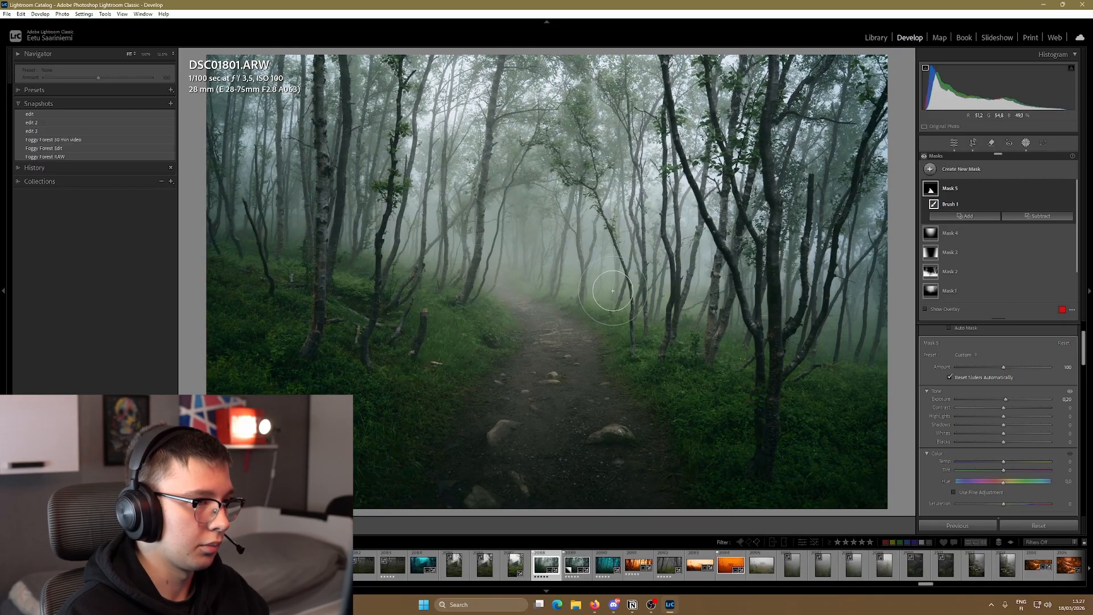
Compare the edited forest photo with its unedited version again and close the masking settings
key("backslash")
key("backslash")
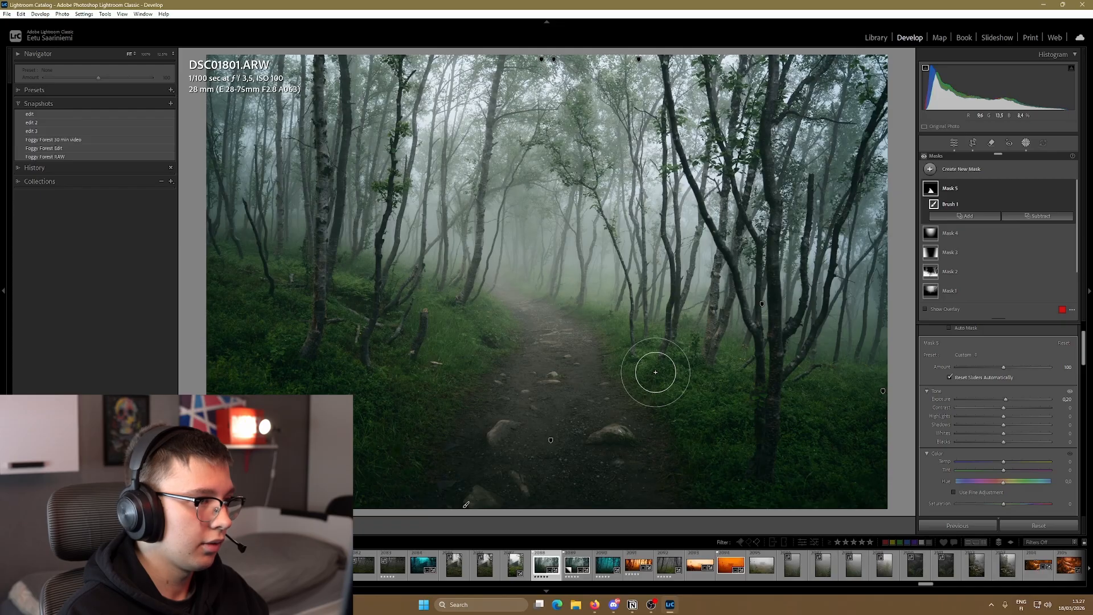
key("backslash")
key("backslash")
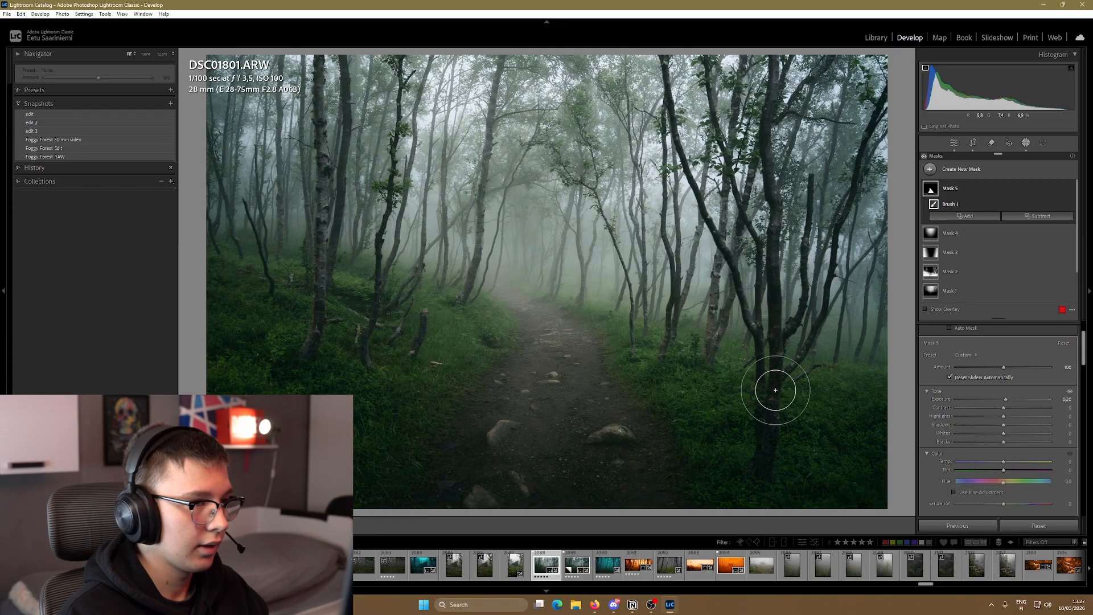
left_click(954, 142)
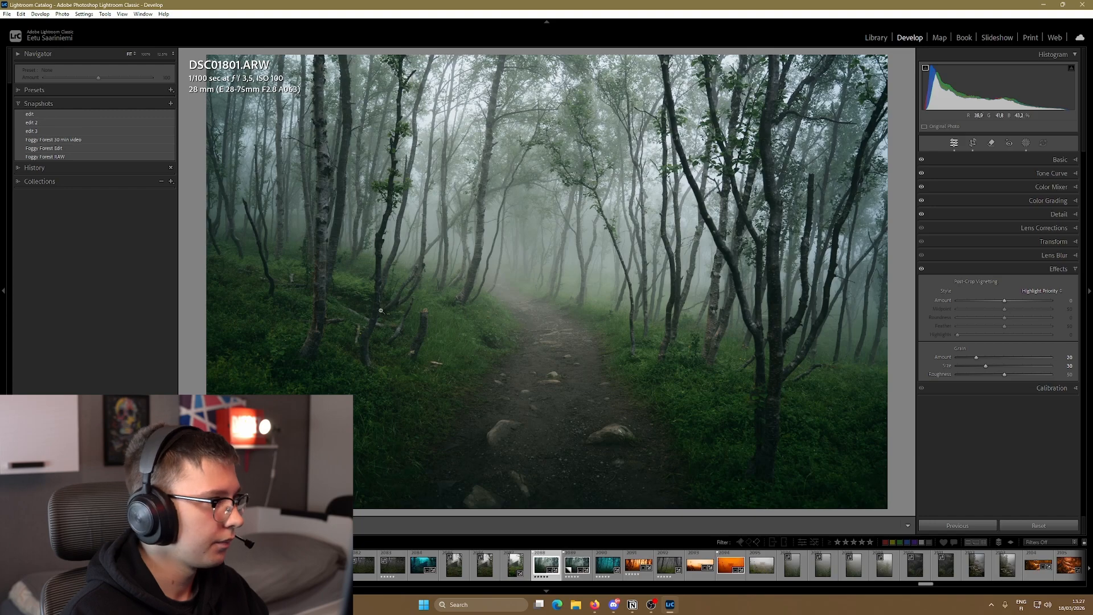
Restore the Foggy Forest RAW snapshot and set exposure +0.43, highlights -19, shadows +26, whites +39 and blacks +9
left_click(83, 157)
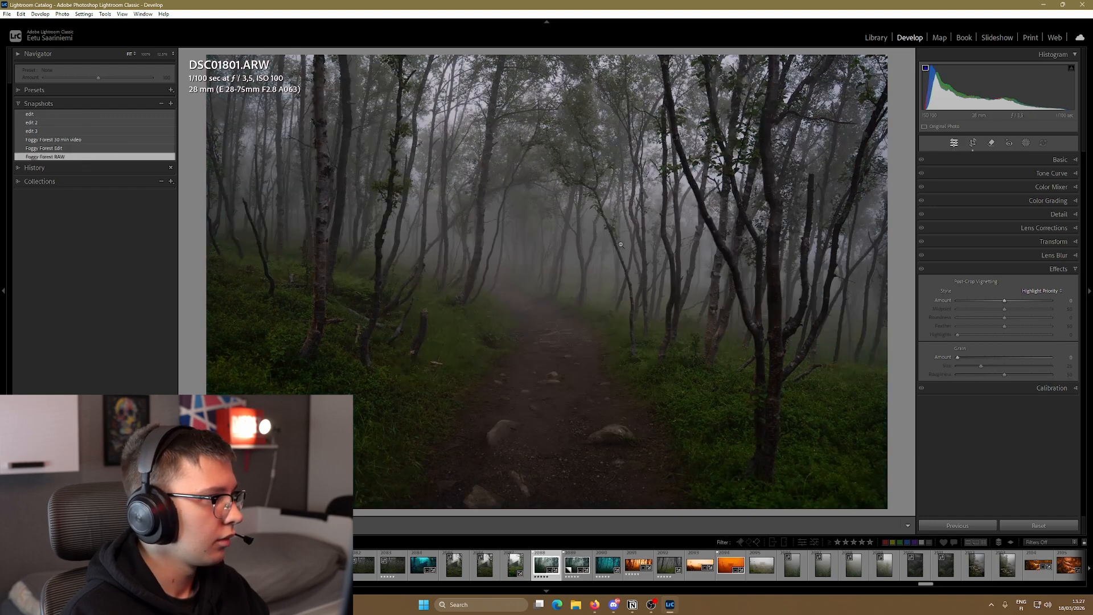
left_click(1058, 159)
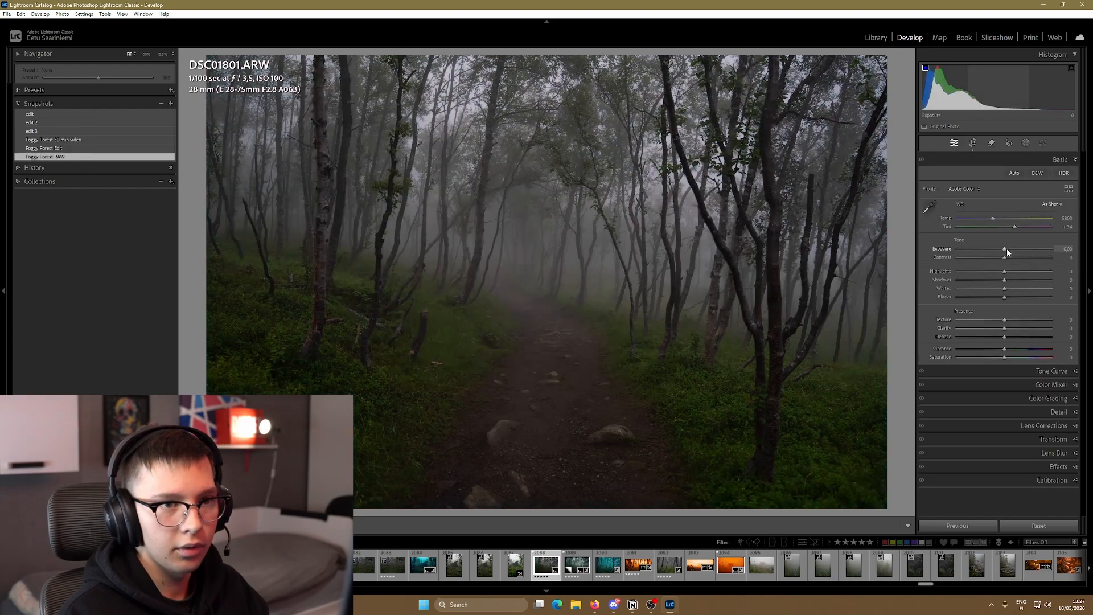
left_click_drag(1006, 248, 1009, 249)
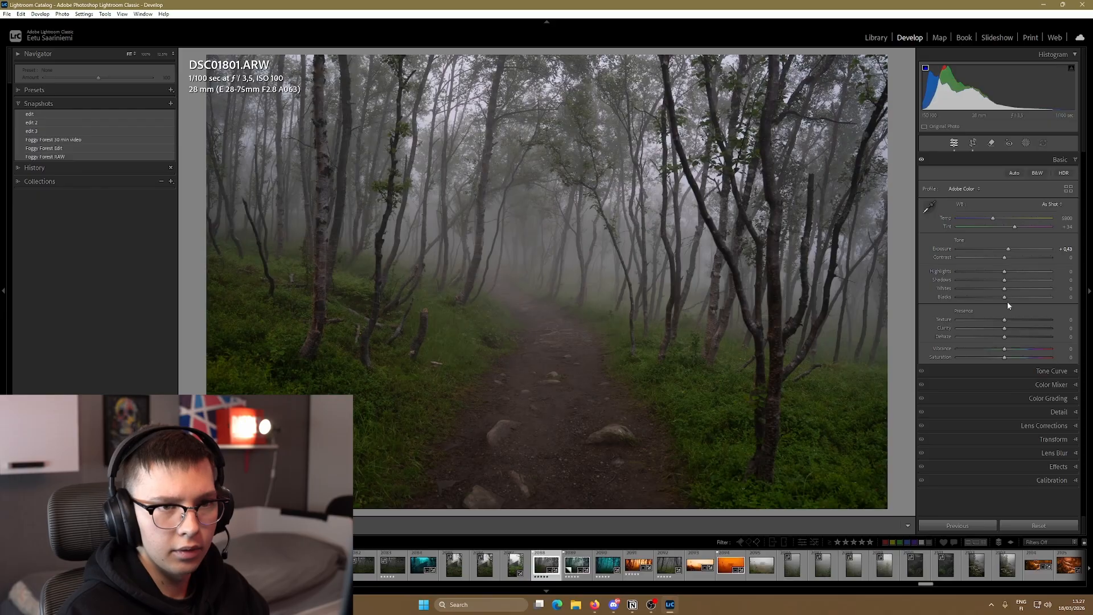
left_click_drag(1005, 298, 1016, 278)
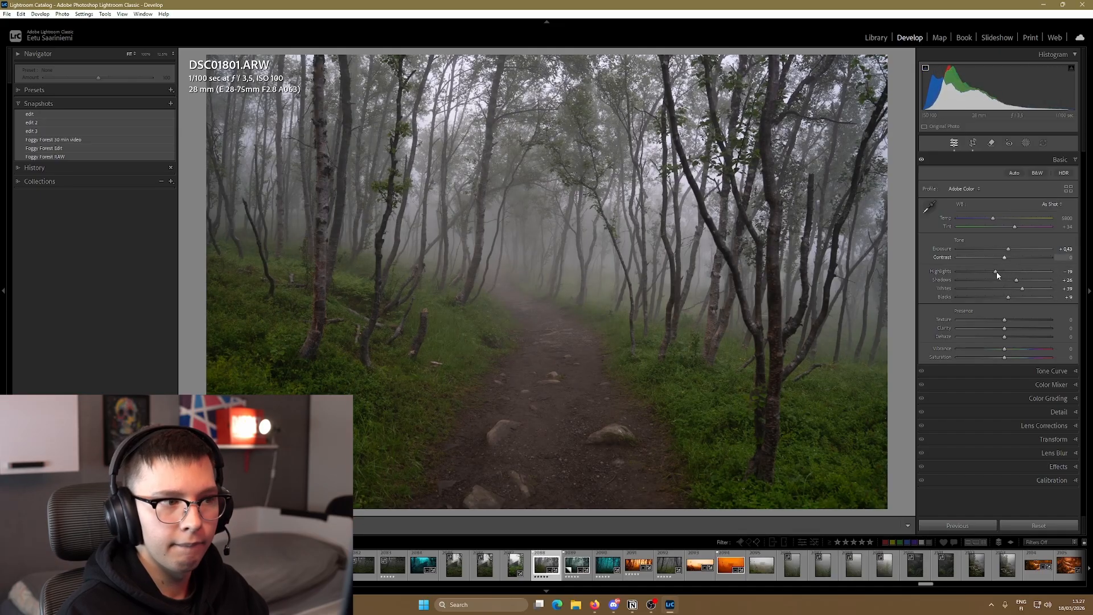
Show the presets in the From RAW to Cinematic group and set the white balance to temperature 5744 and tint +26
left_click(35, 89)
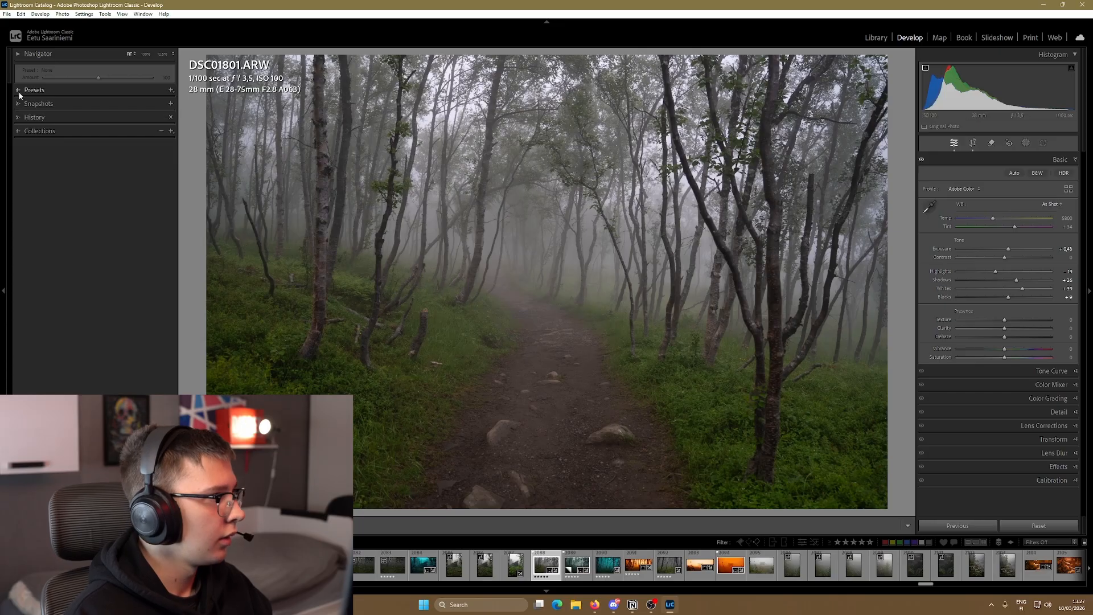
left_click(57, 167)
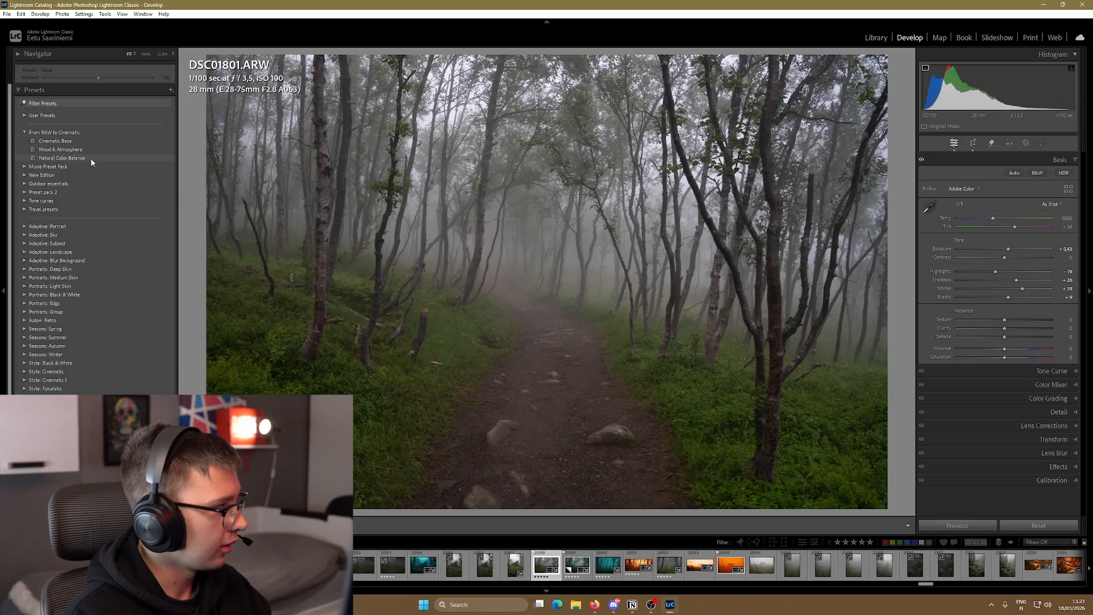
mouse_move(115, 142)
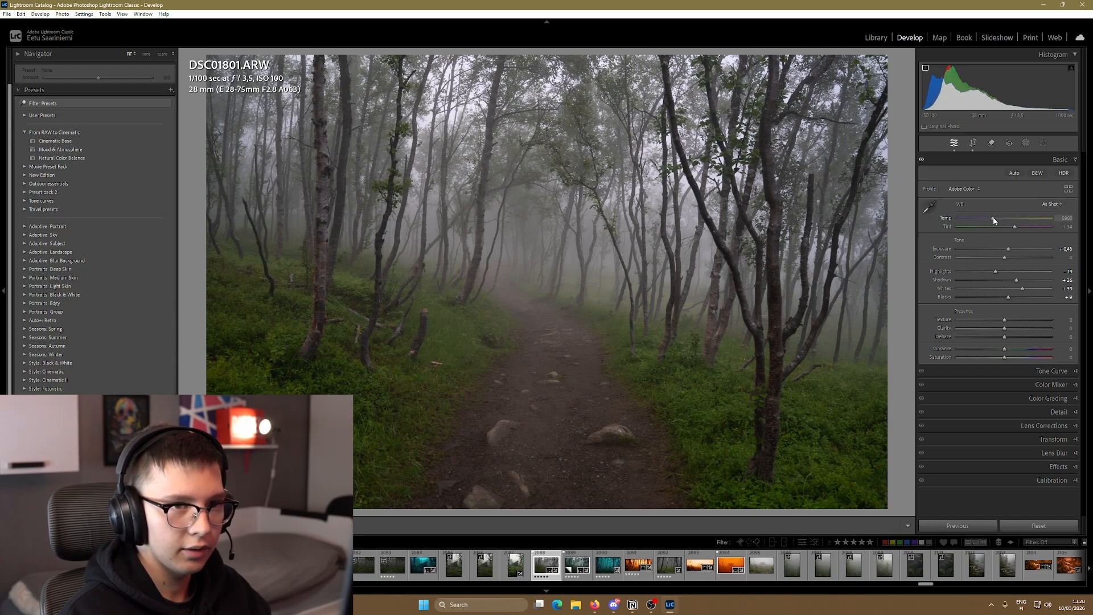
left_click_drag(993, 218, 1013, 229)
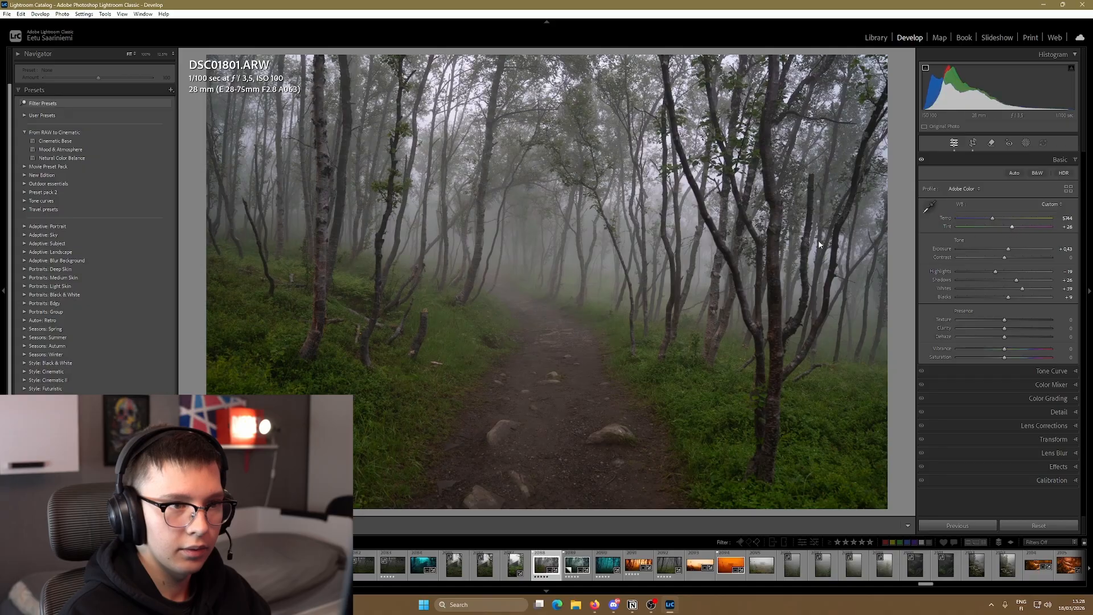
Apply the Cinematic Base preset and review its tone curve, sharpening, vignette and grain settings
left_click(92, 143)
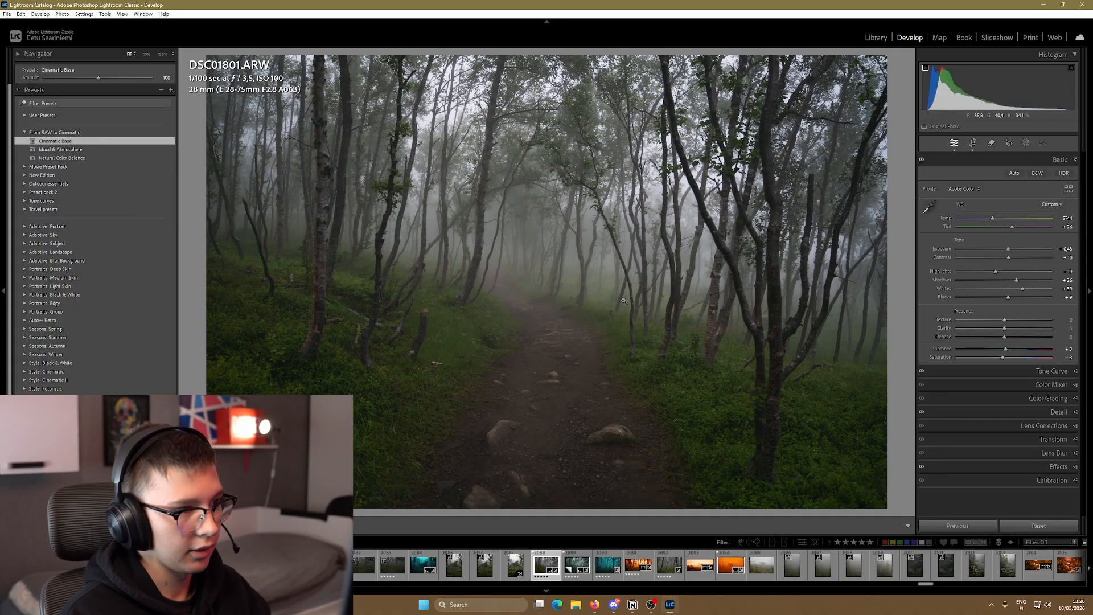
left_click(1063, 371)
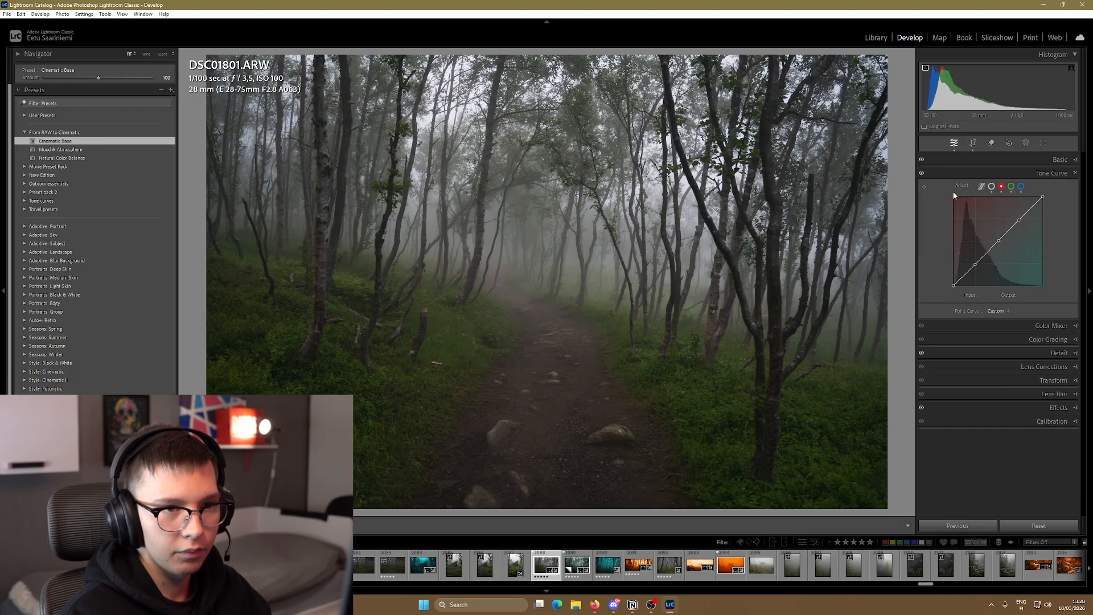
left_click(992, 187)
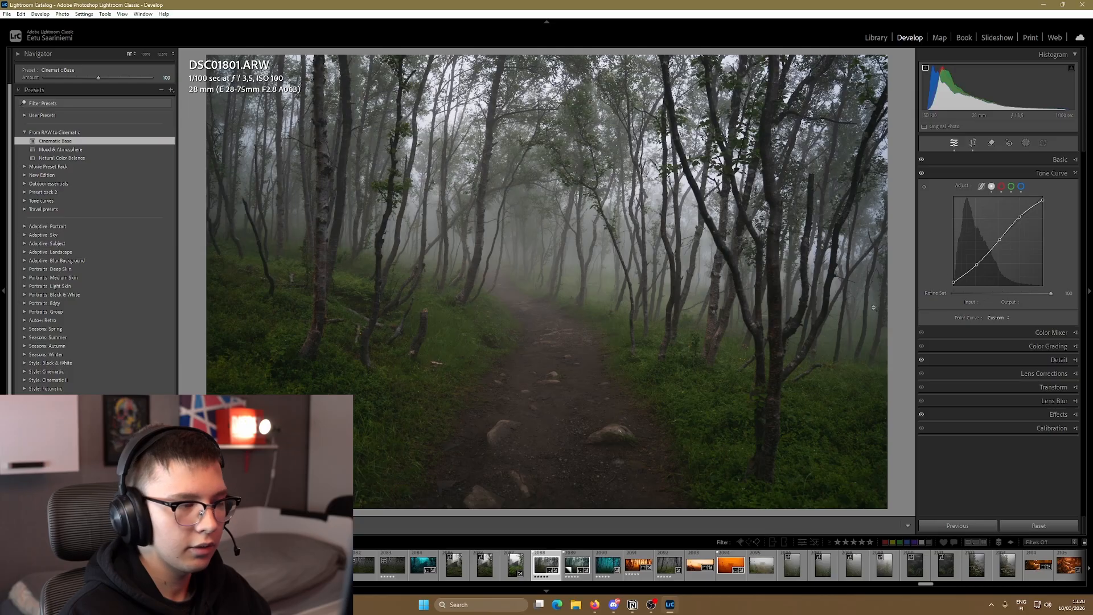
left_click(1050, 360)
scroll(951, 410, "down", 2)
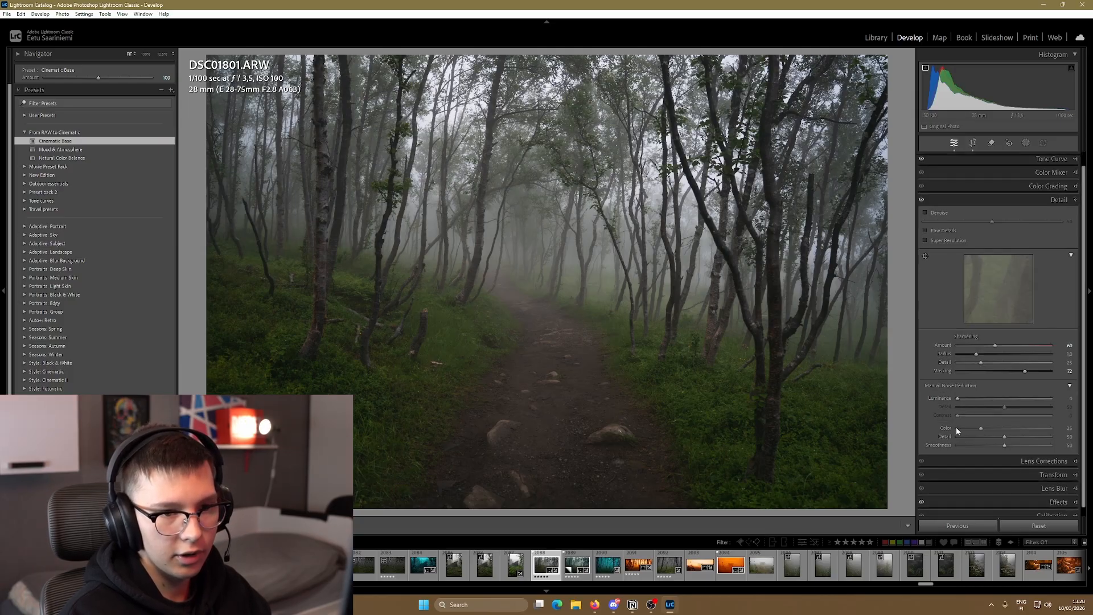
left_click(1057, 493)
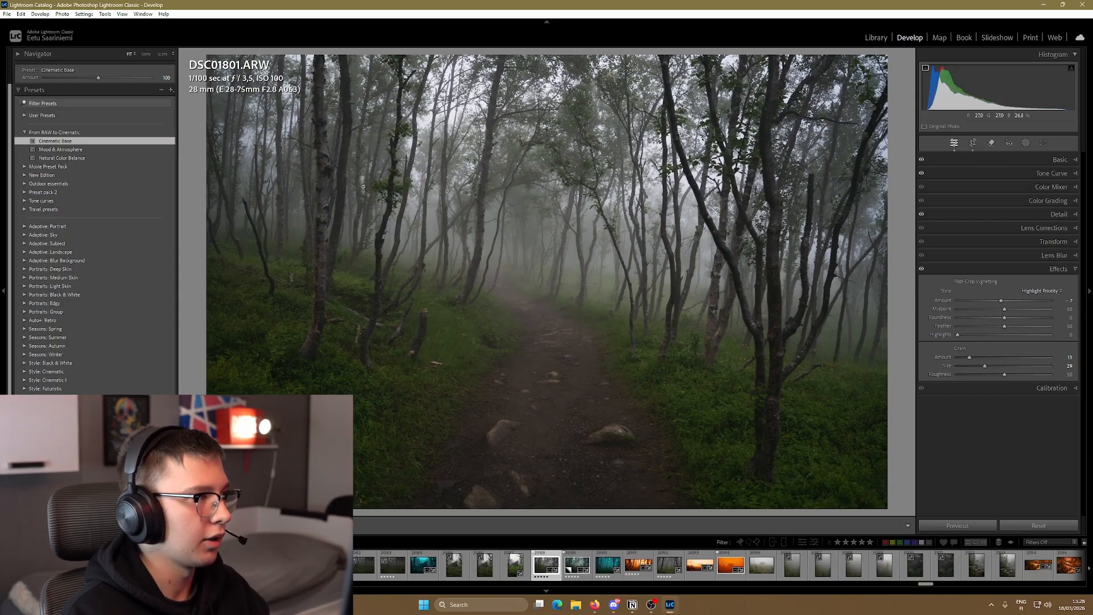
Raise the exposure to +0.62 and apply the Natural Color Balance preset
left_click(1055, 160)
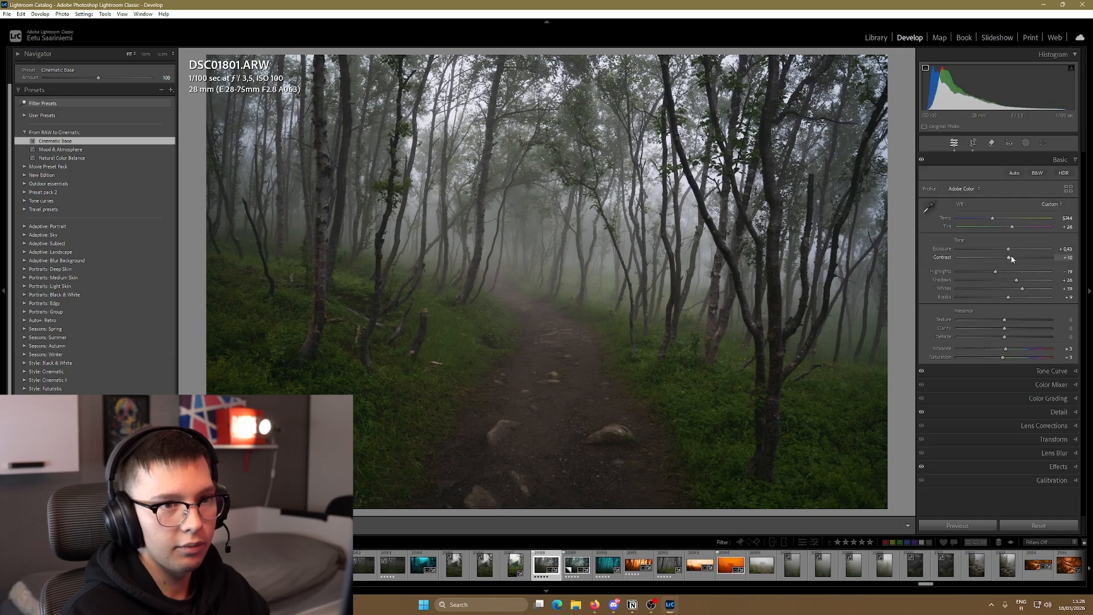
left_click_drag(1010, 251, 1012, 251)
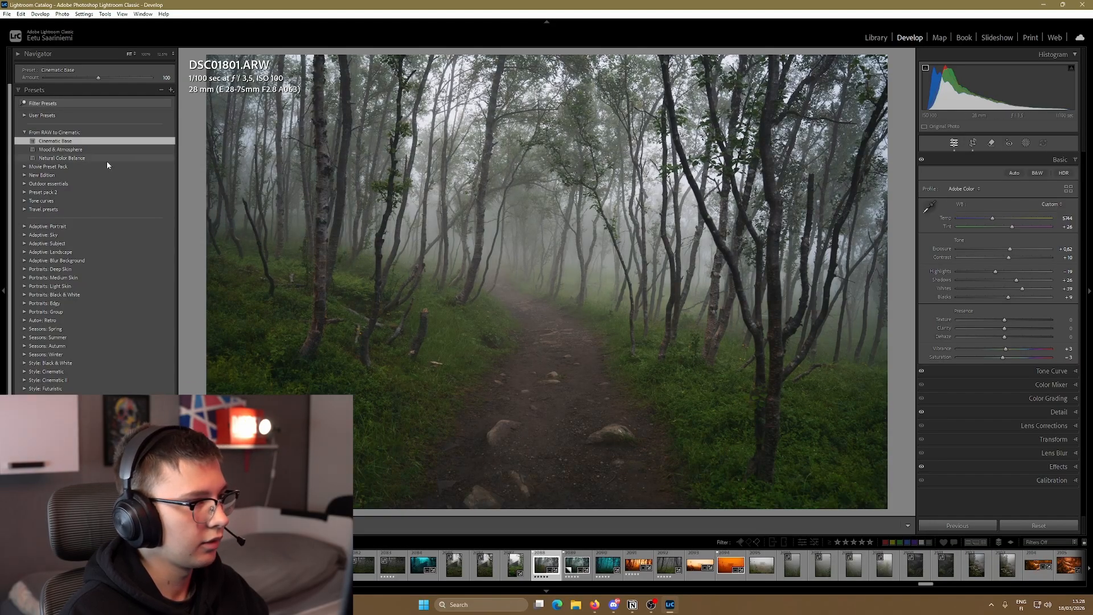
left_click(54, 159)
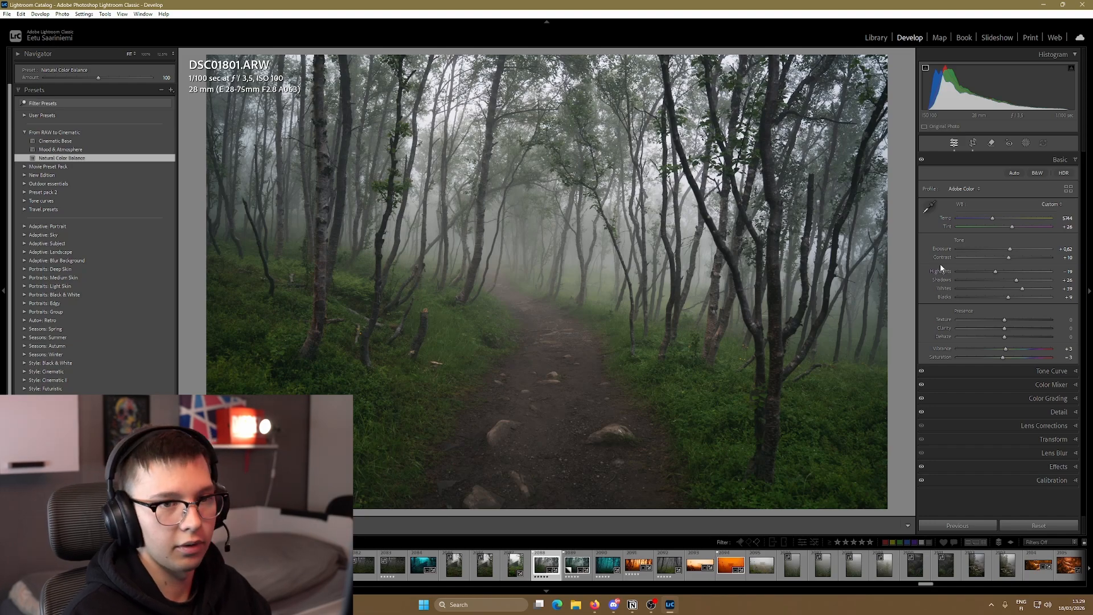
Examine the Natural Color Balance preset's color mixer values and its red, green and blue tone curves
left_click(1053, 384)
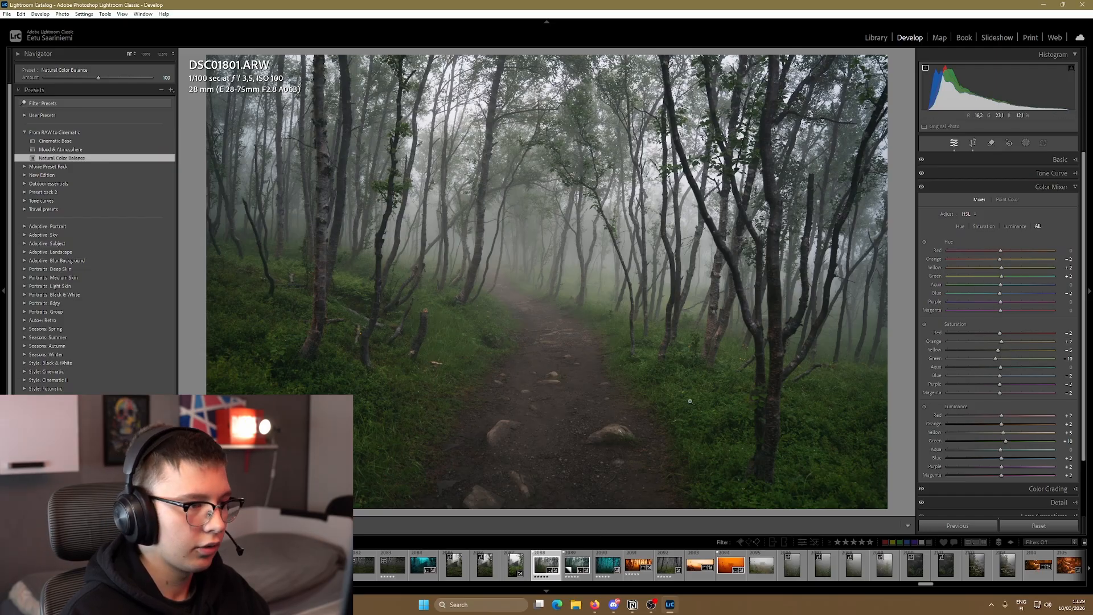
left_click(1053, 175)
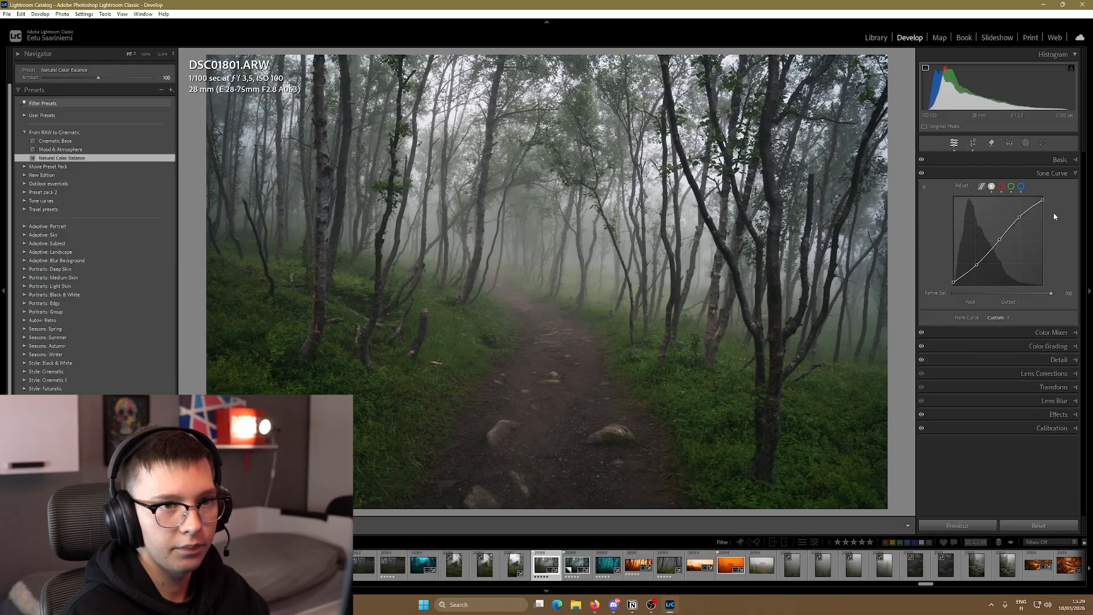
left_click(1001, 188)
left_click(1010, 187)
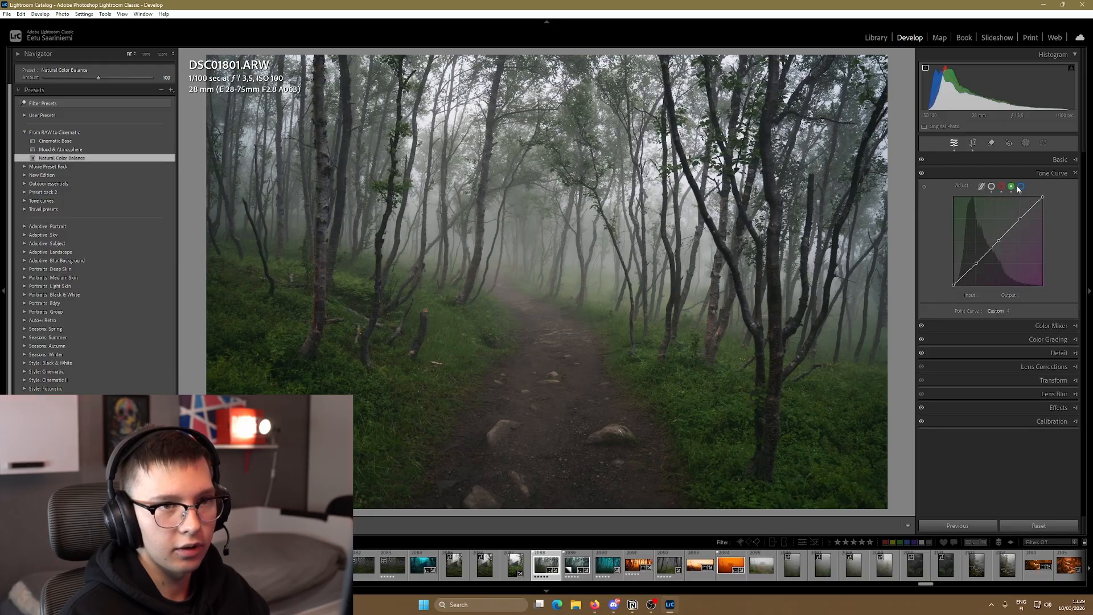
left_click(1022, 188)
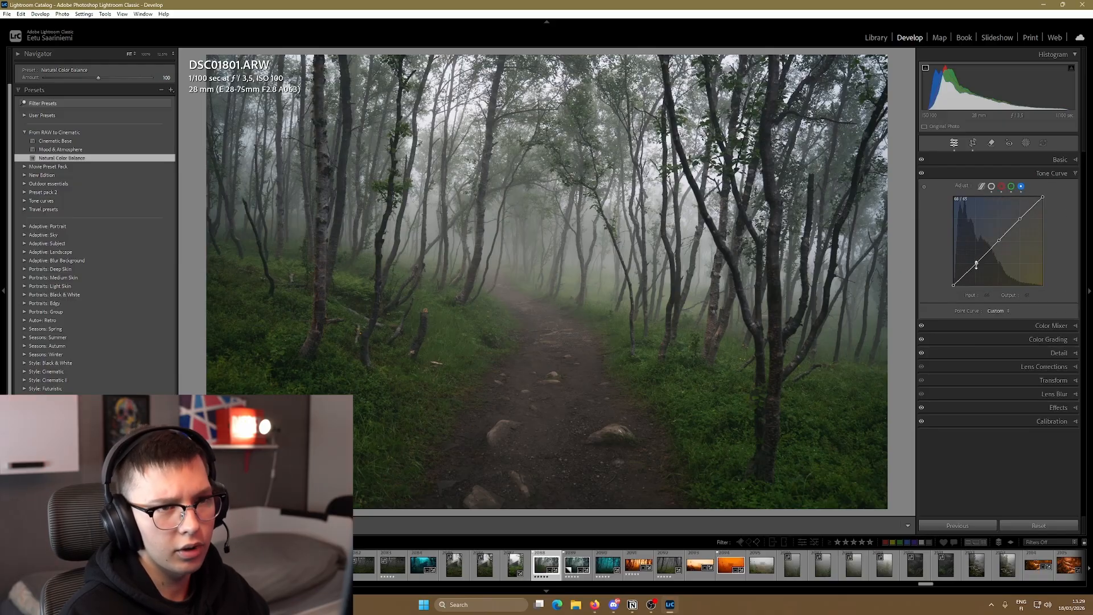
left_click(1011, 186)
left_click(1001, 186)
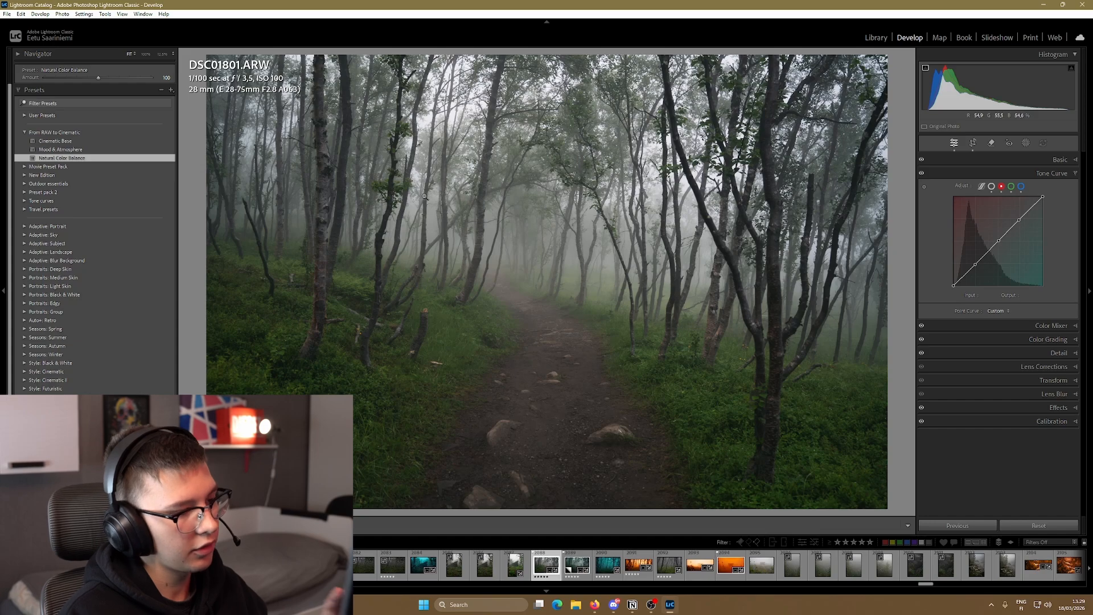
Examine the preset's color grading for shadows, midtones and highlights, plus its detail and calibration settings
left_click(1050, 339)
left_click(1010, 215)
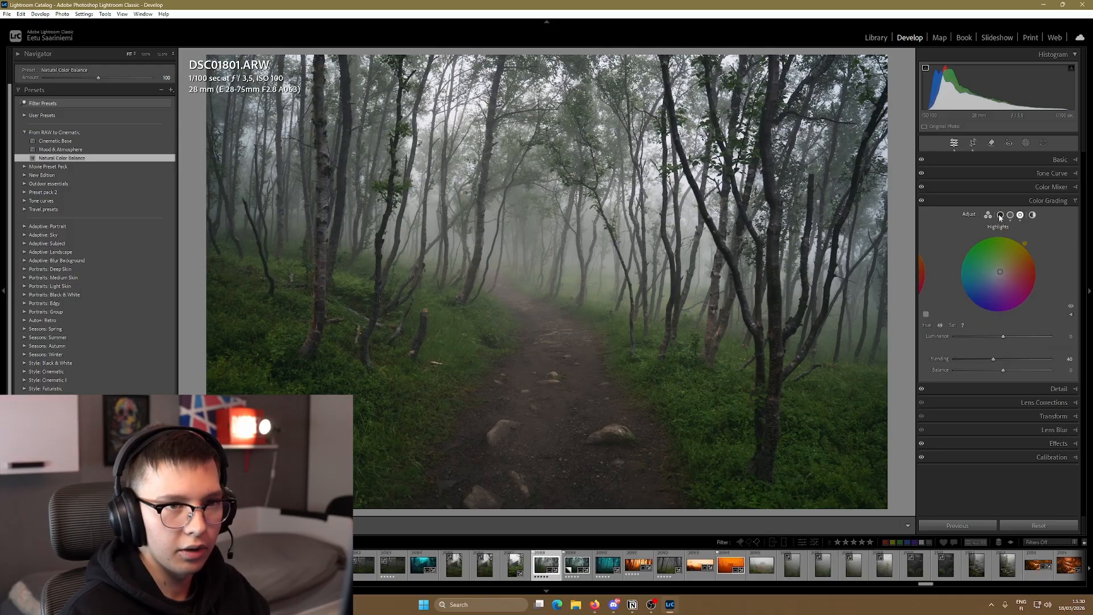
left_click(1000, 215)
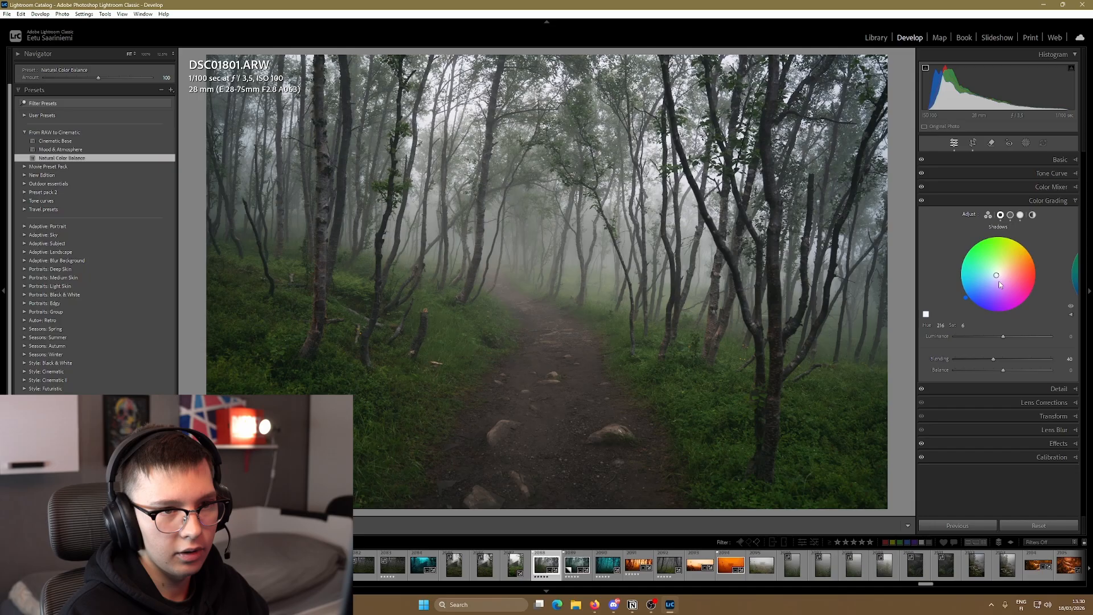
left_click(1020, 215)
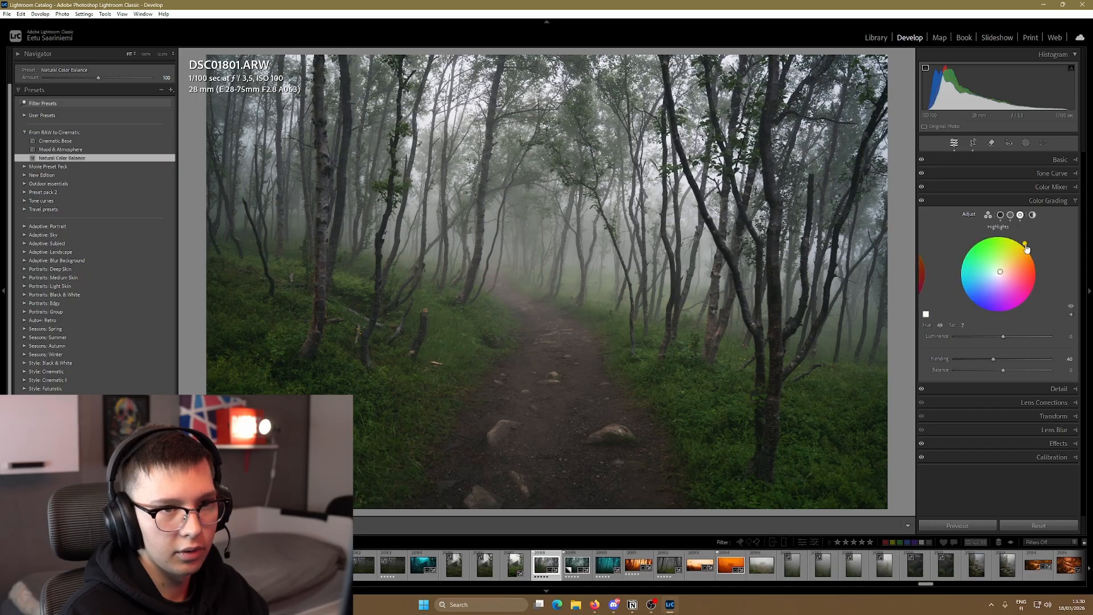
left_click(1010, 215)
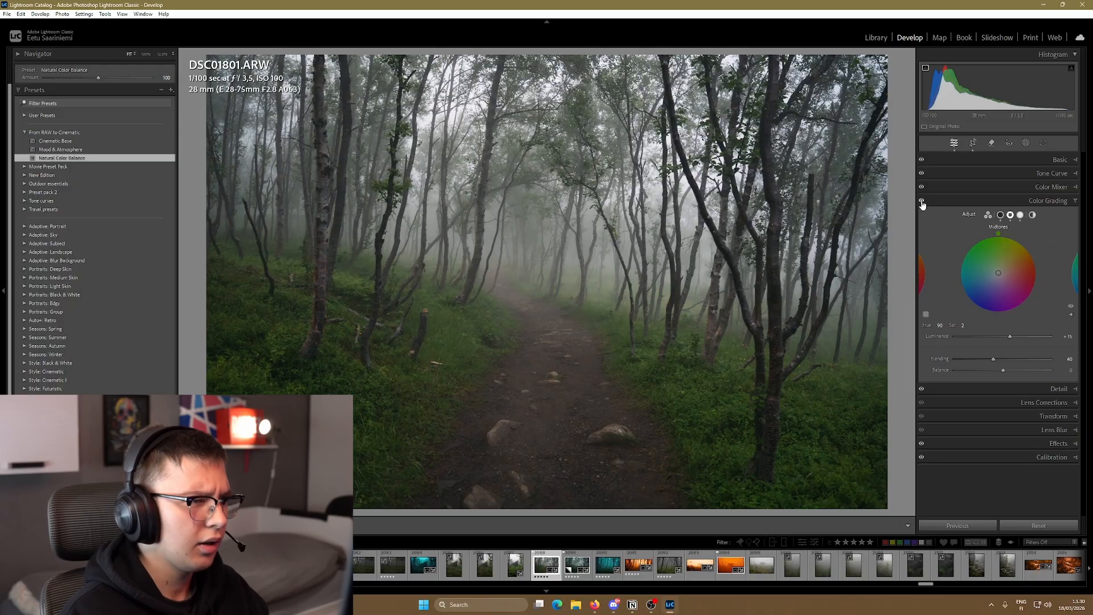
left_click(1048, 389)
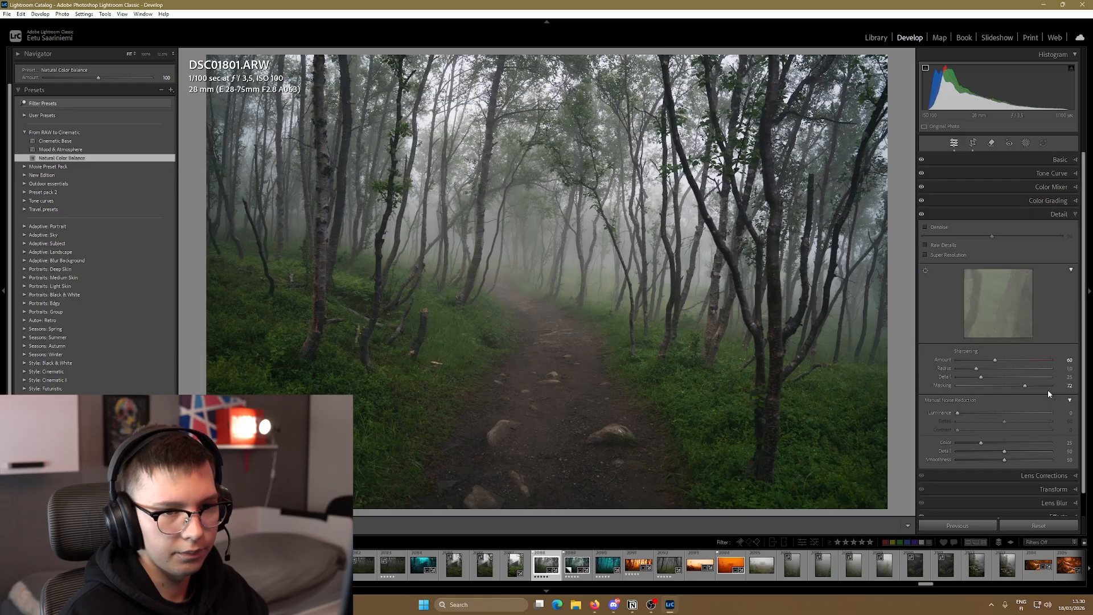
left_click(1052, 507)
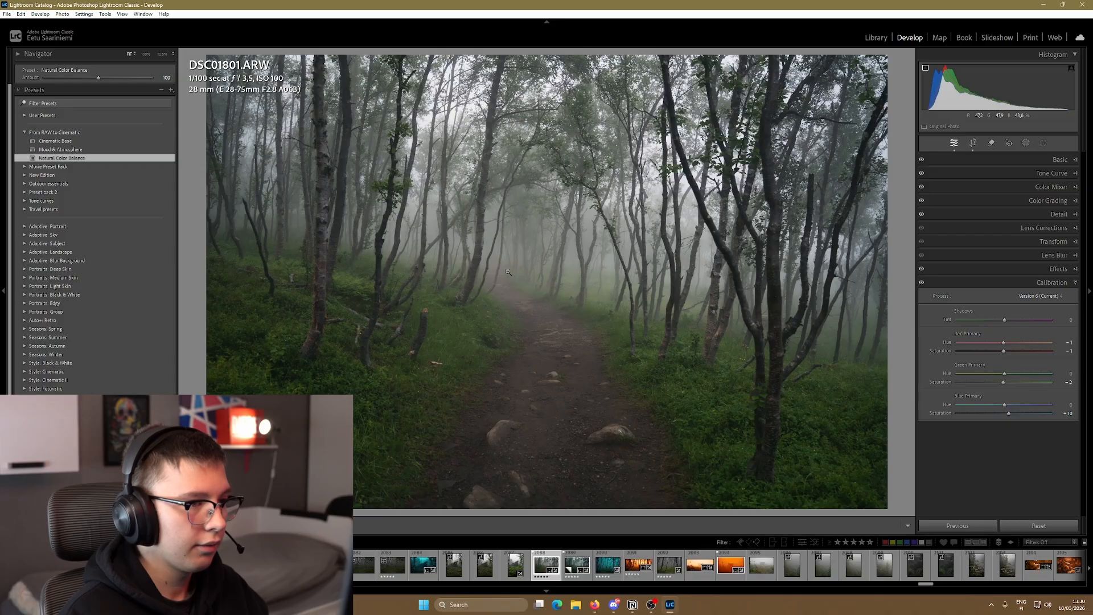
left_click(1051, 282)
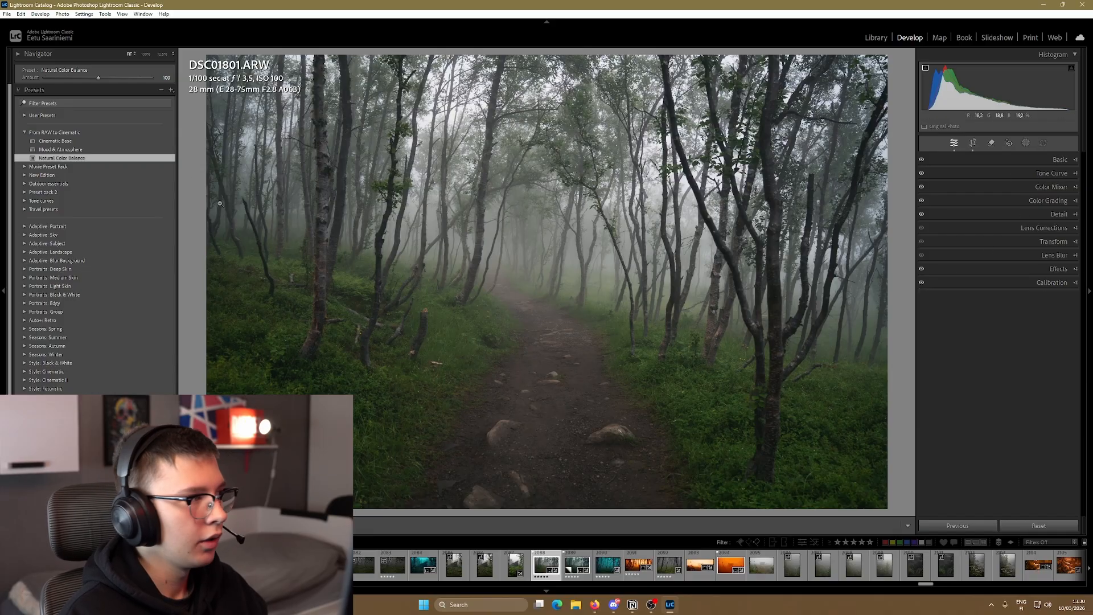
Apply the Mood & Atmosphere preset, review its basic adjustments and preview the overlay of its first mask
left_click(111, 149)
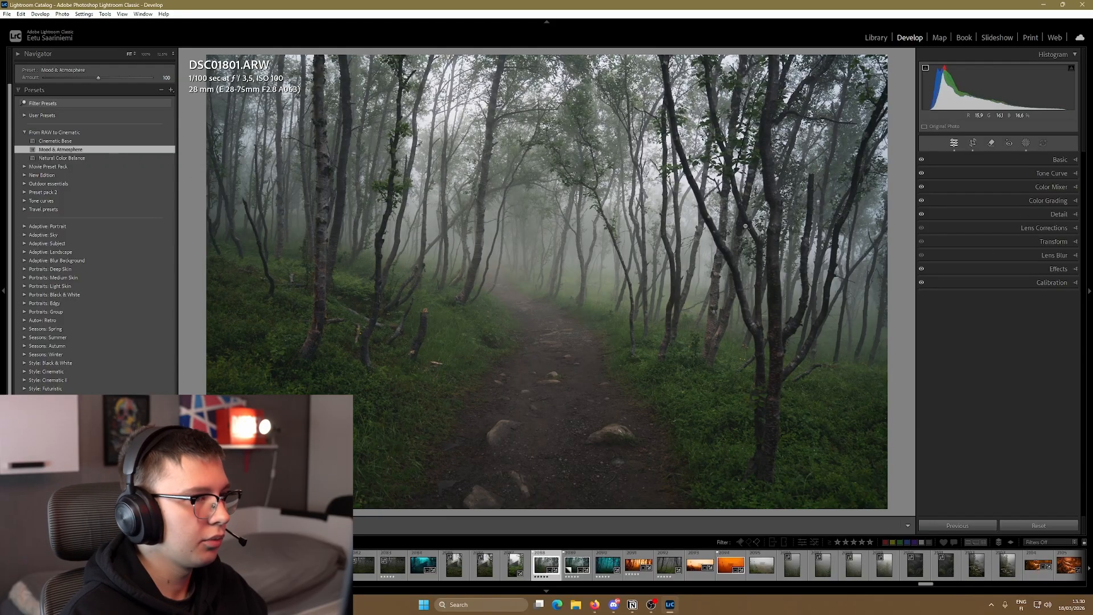
left_click(1056, 160)
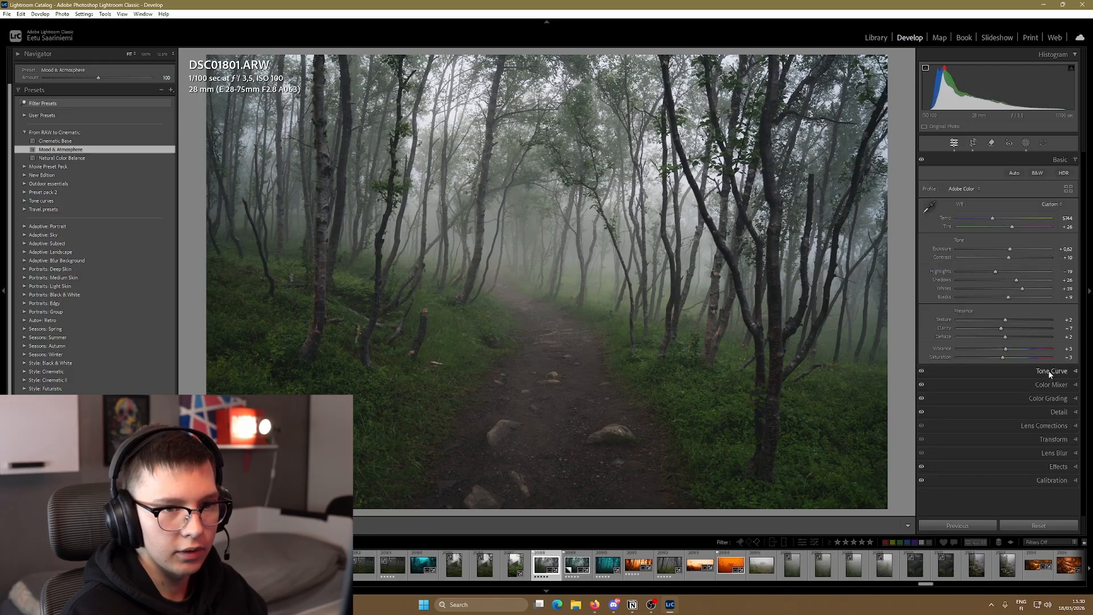
left_click(1025, 143)
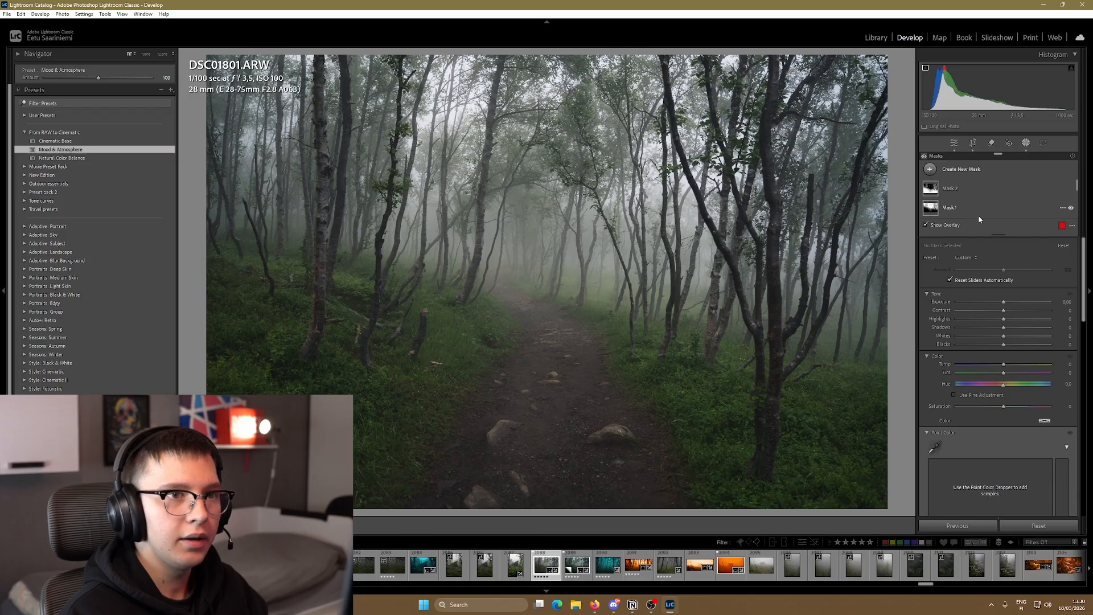
mouse_move(934, 195)
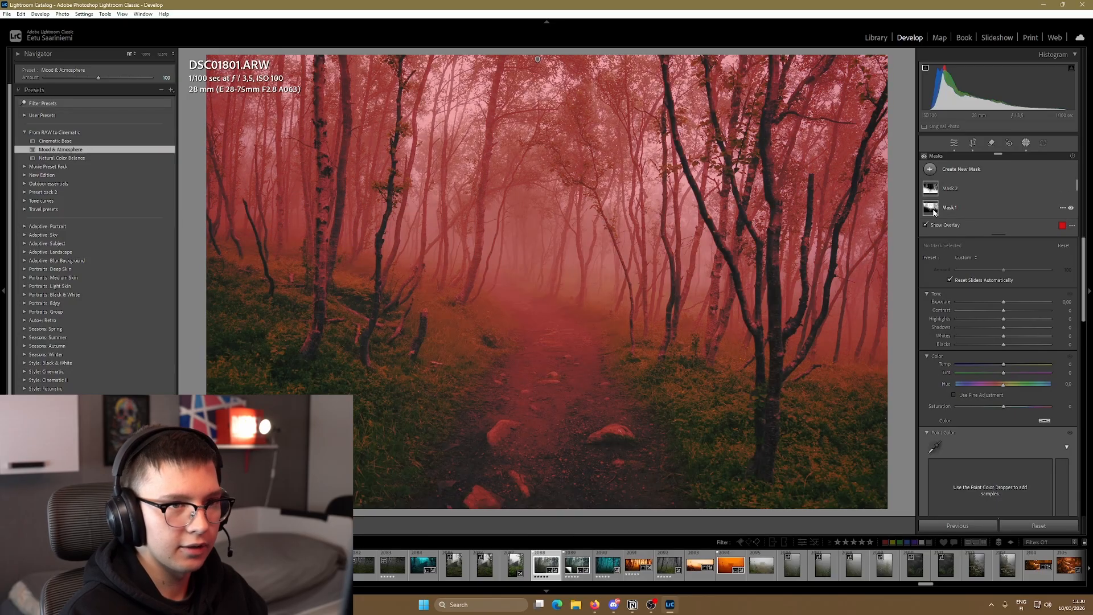
Examine Mask 1's luminance range and linear gradient components, along with its tone, curve and effects adjustments
left_click(944, 207)
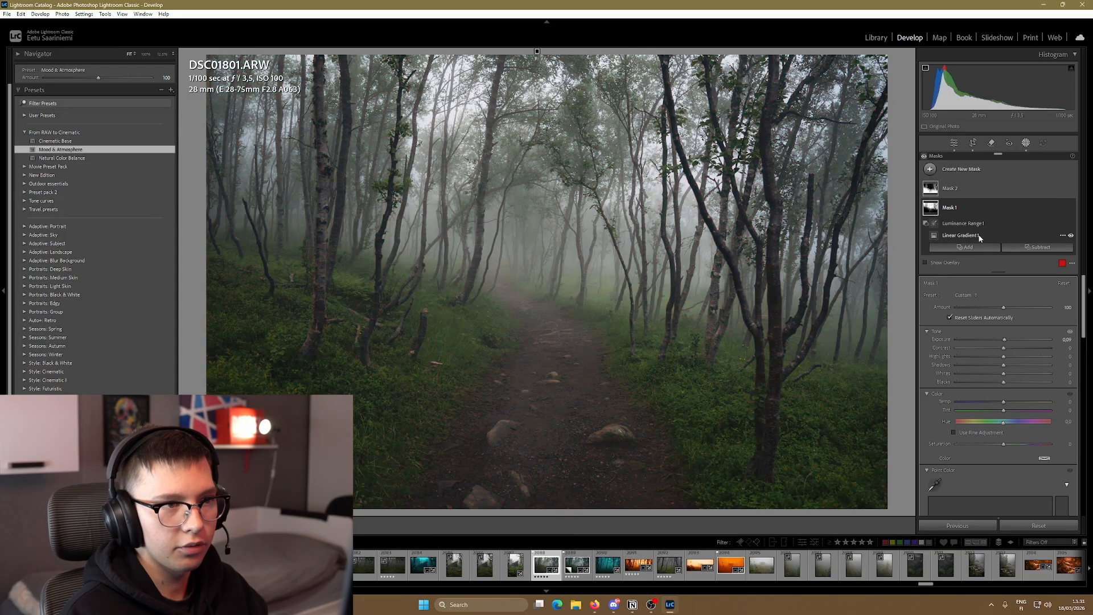
mouse_move(937, 226)
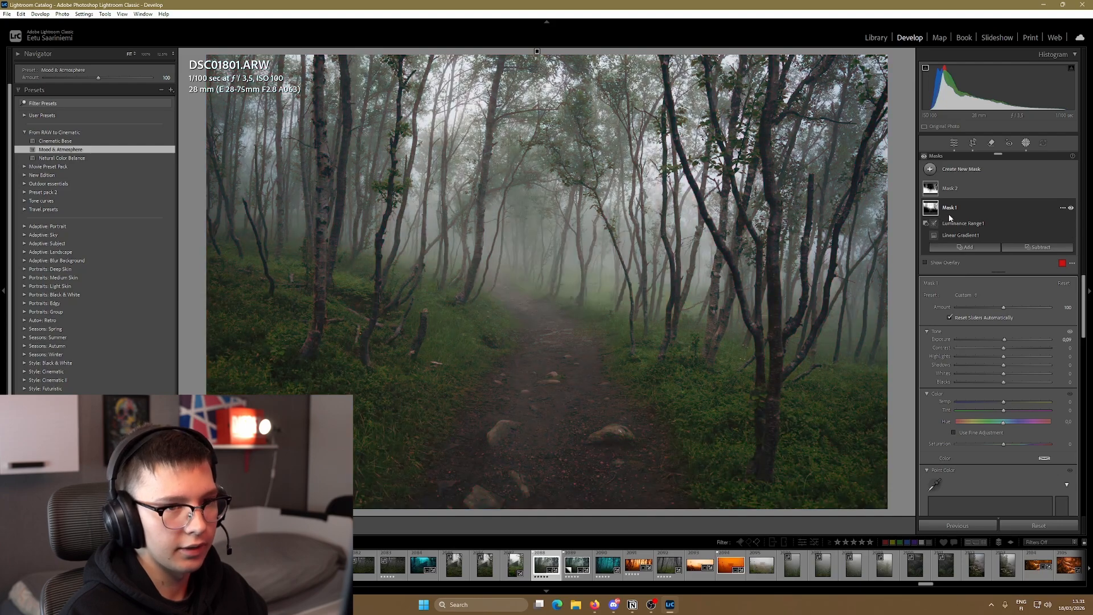
scroll(939, 347, "down", 10)
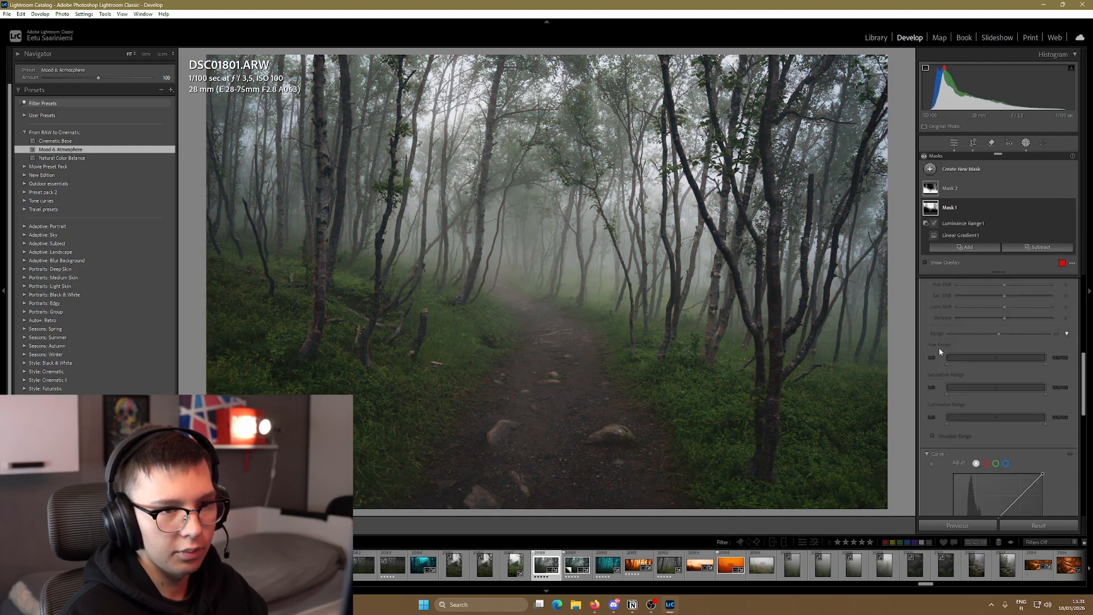
scroll(965, 442, "down", 2)
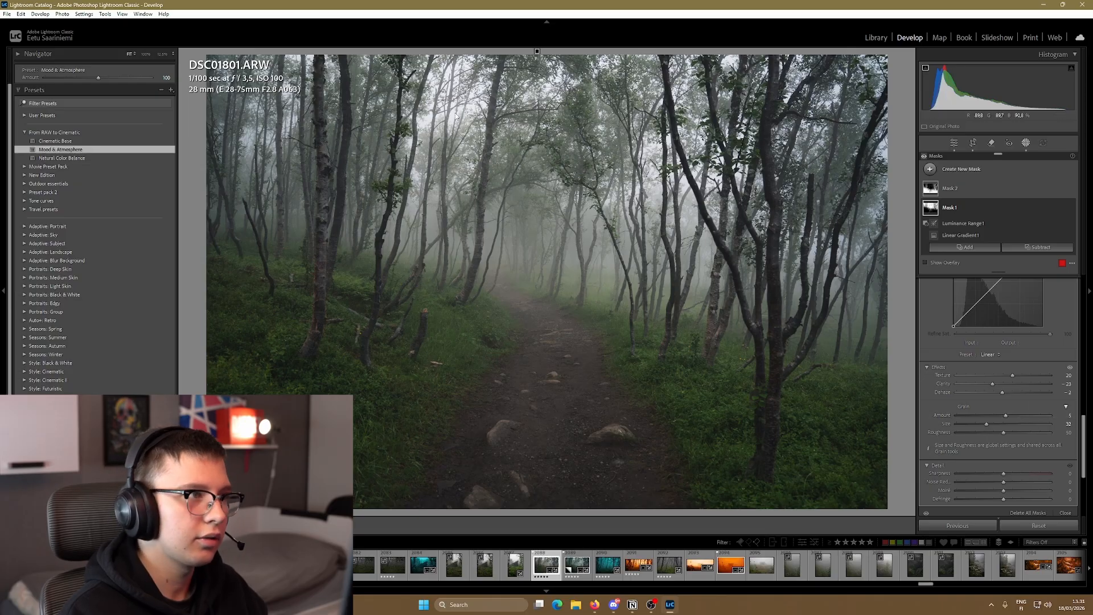
Examine Mask 2's luminance range and its tone, curve, effects and detail adjustments
left_click(954, 146)
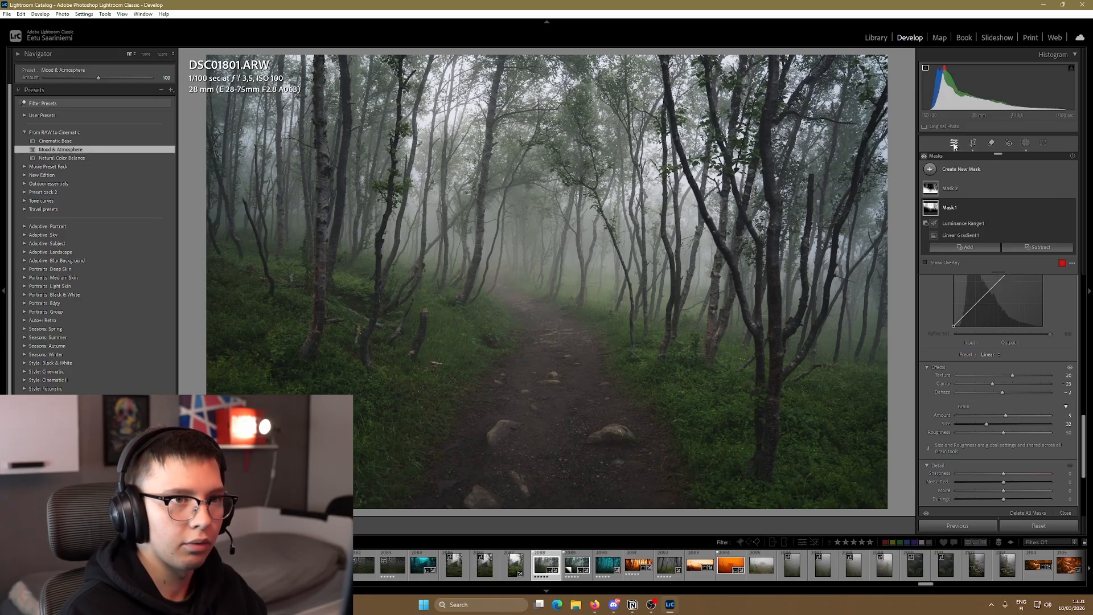
left_click(1025, 143)
left_click(931, 188)
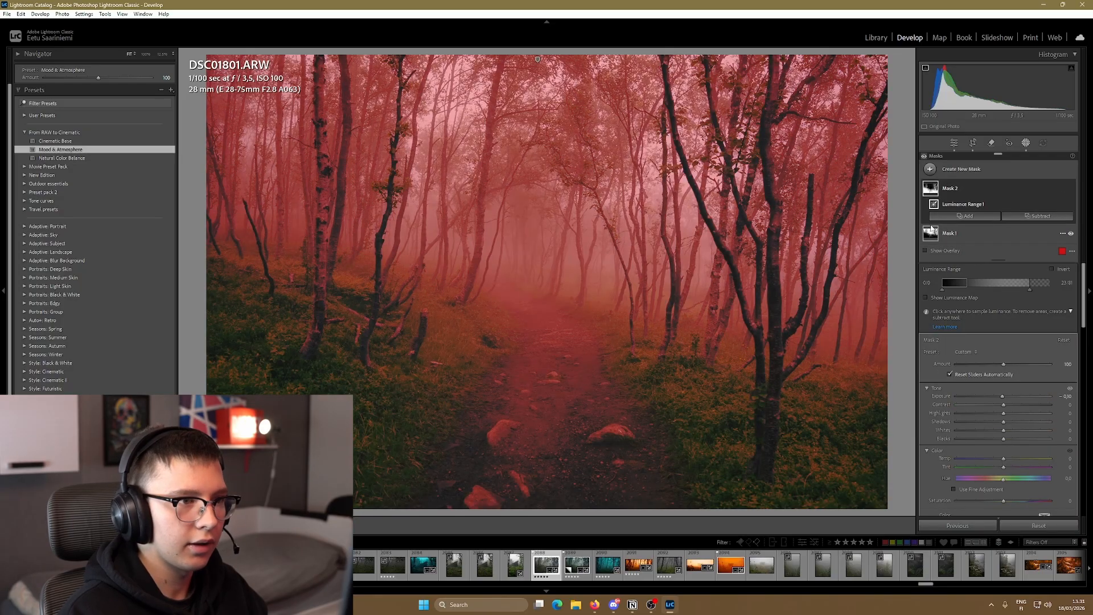
left_click(931, 190)
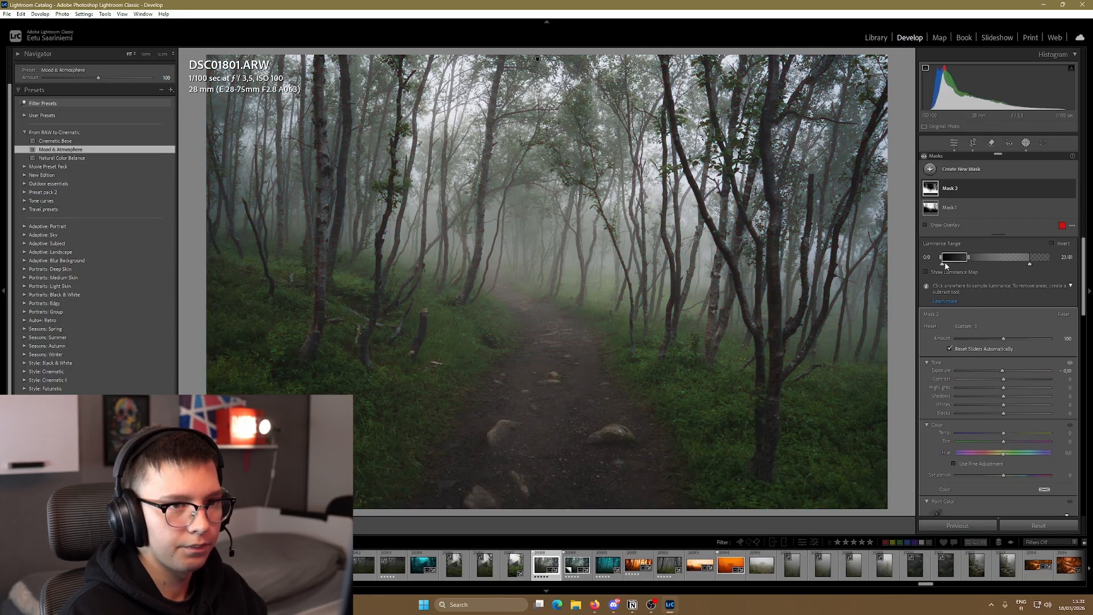
scroll(977, 313, "down", 2)
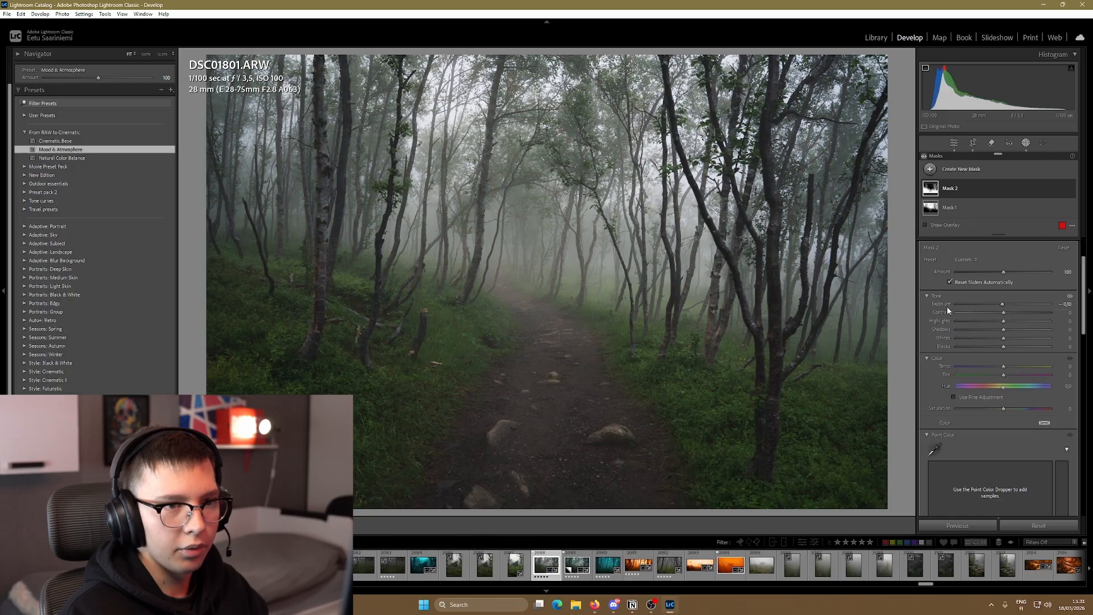
scroll(941, 356, "down", 2)
scroll(941, 353, "down", 5)
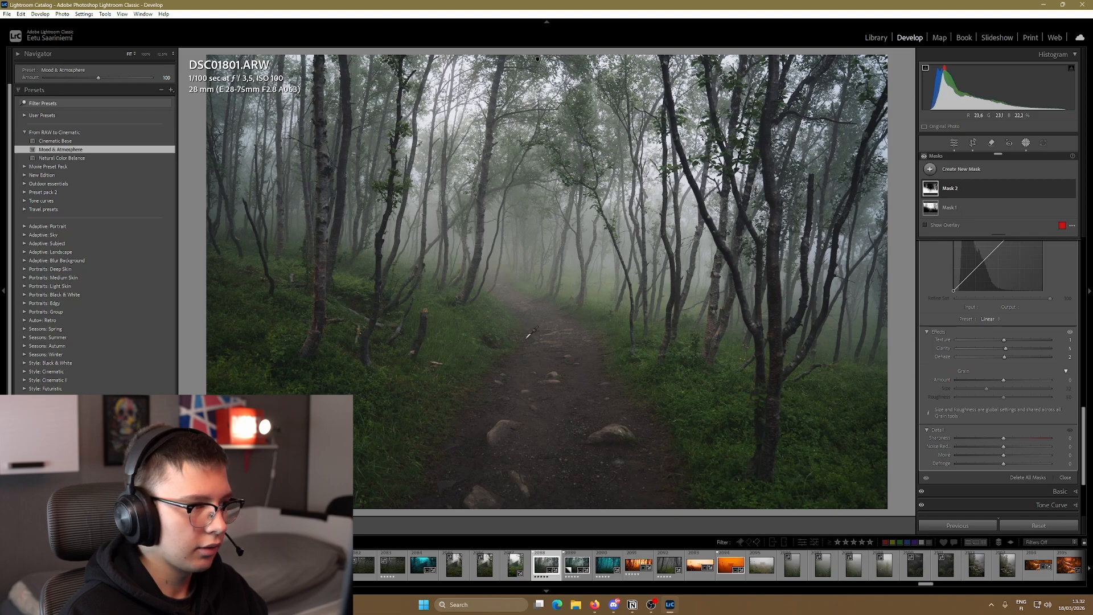
scroll(941, 384, "up", 8)
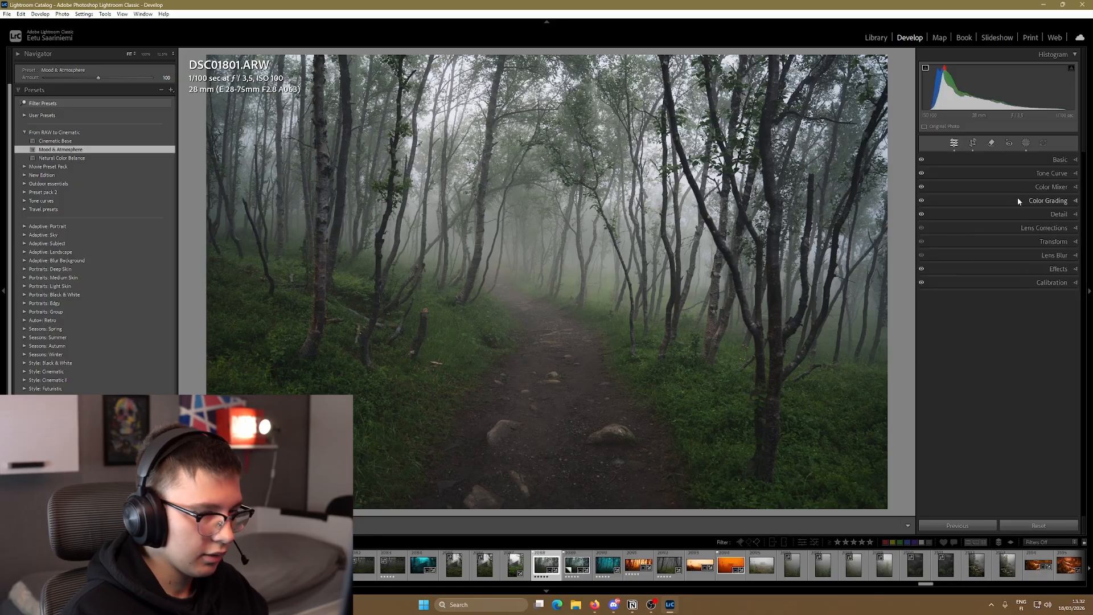
Reduce red using the red channel's tone curve, with the highlight point at input 195 and output 194
left_click(1051, 173)
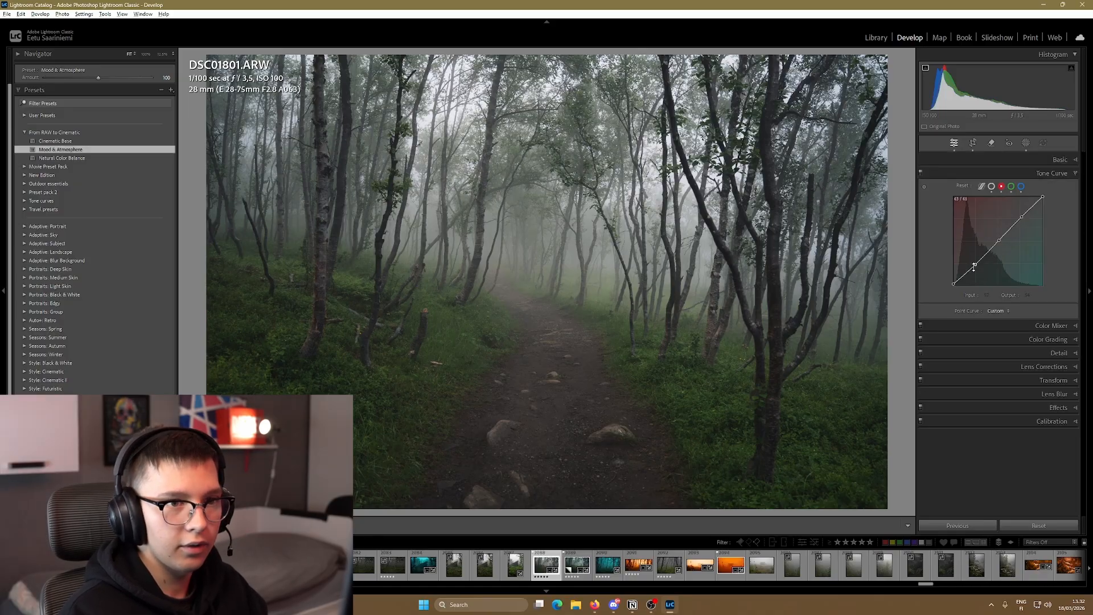
left_click_drag(977, 277, 1000, 243)
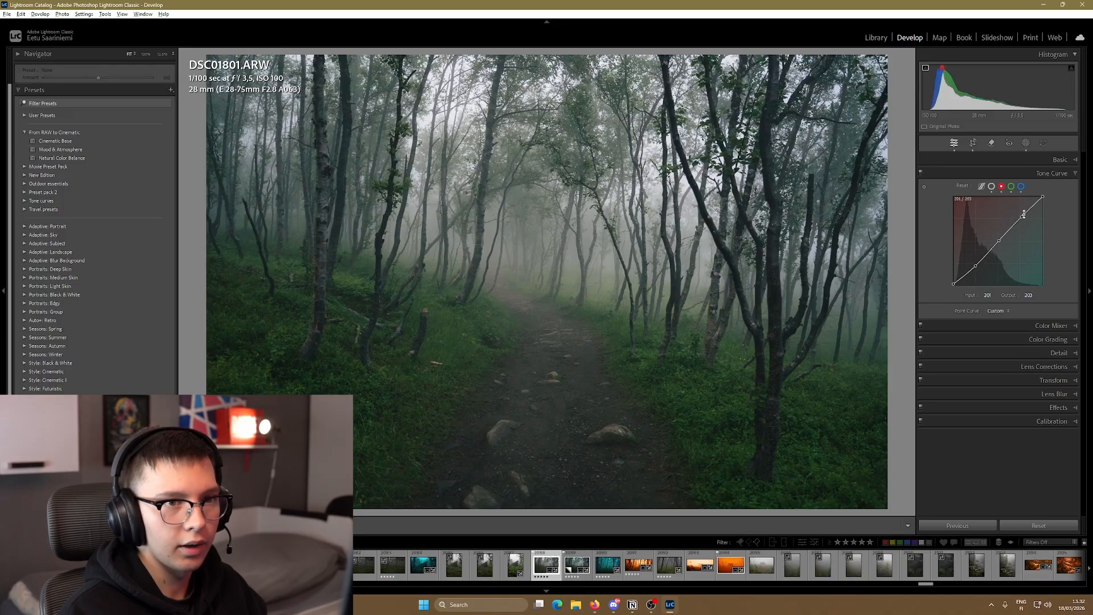
key("ctrl+z")
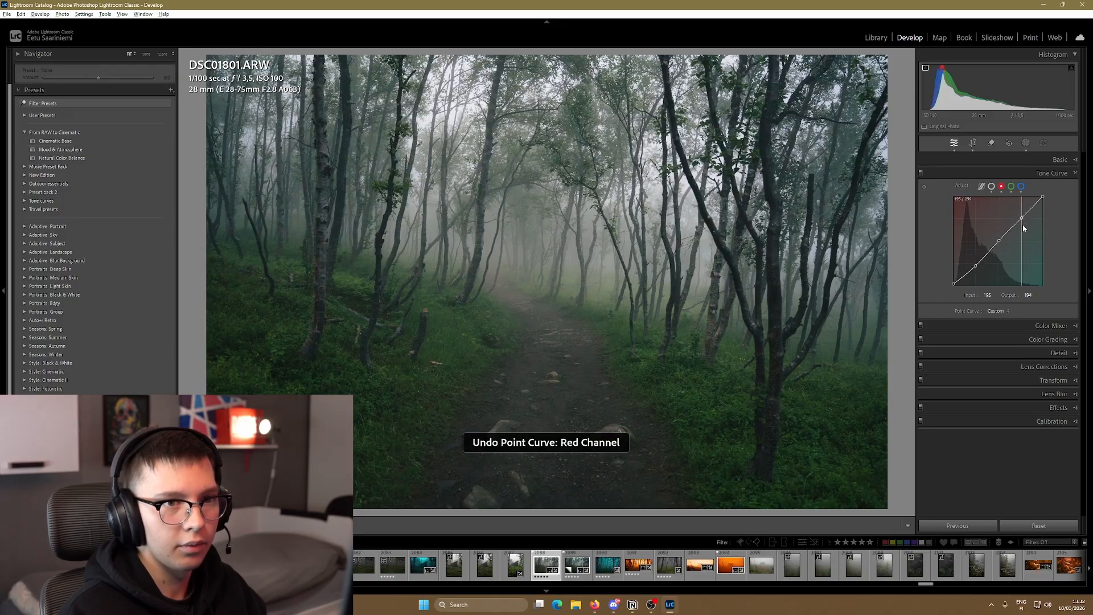
left_click_drag(1022, 225, 1022, 225)
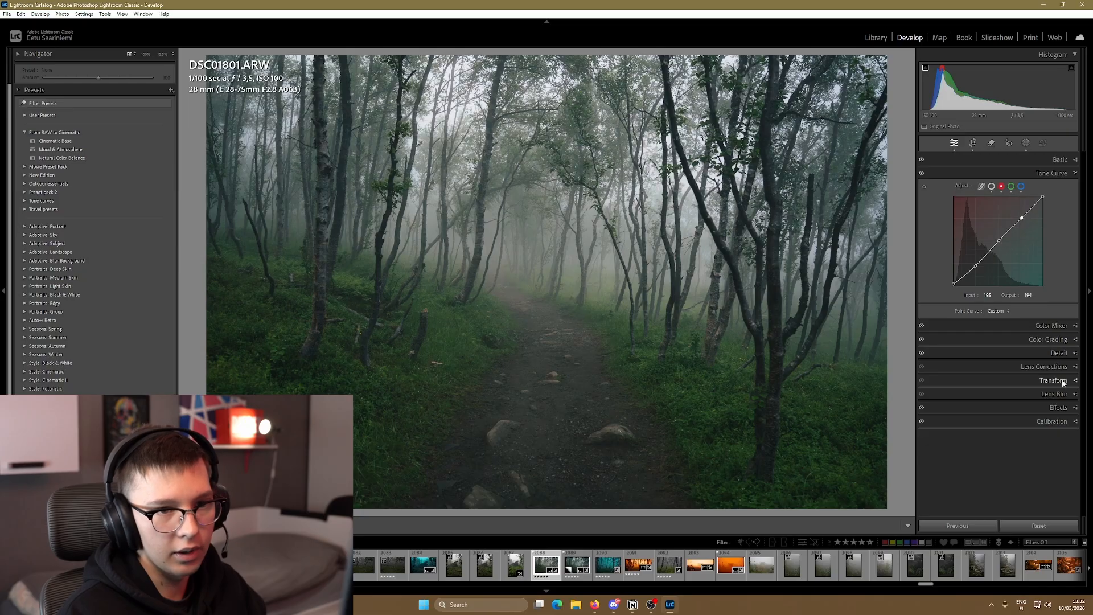
Shift the midtones hue in Color Grading toward teal-green and bring up the photo's mask list
left_click(1057, 340)
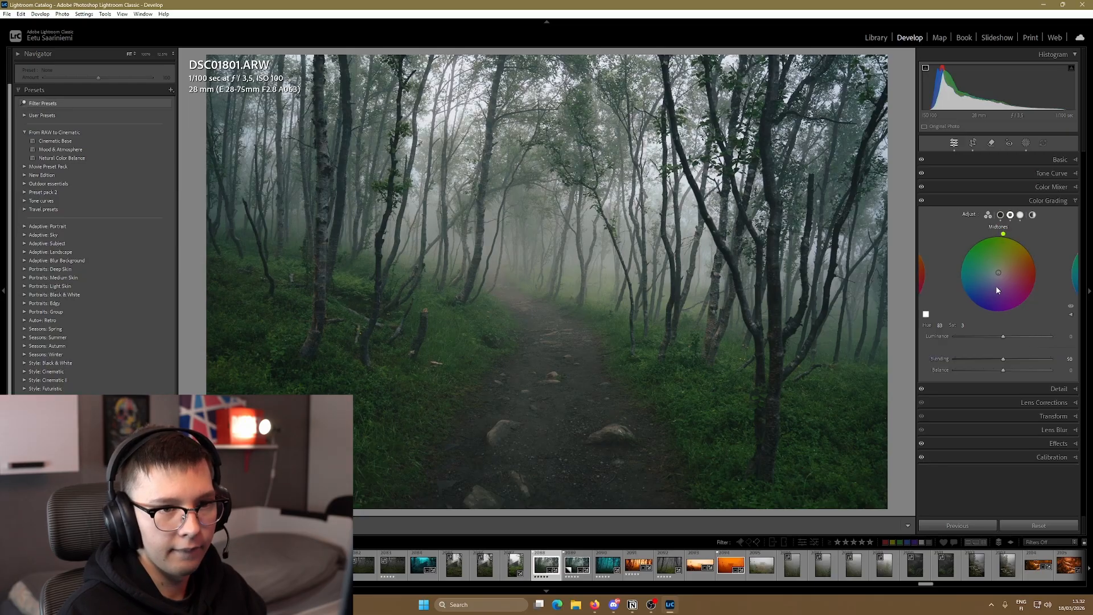
left_click(1010, 215)
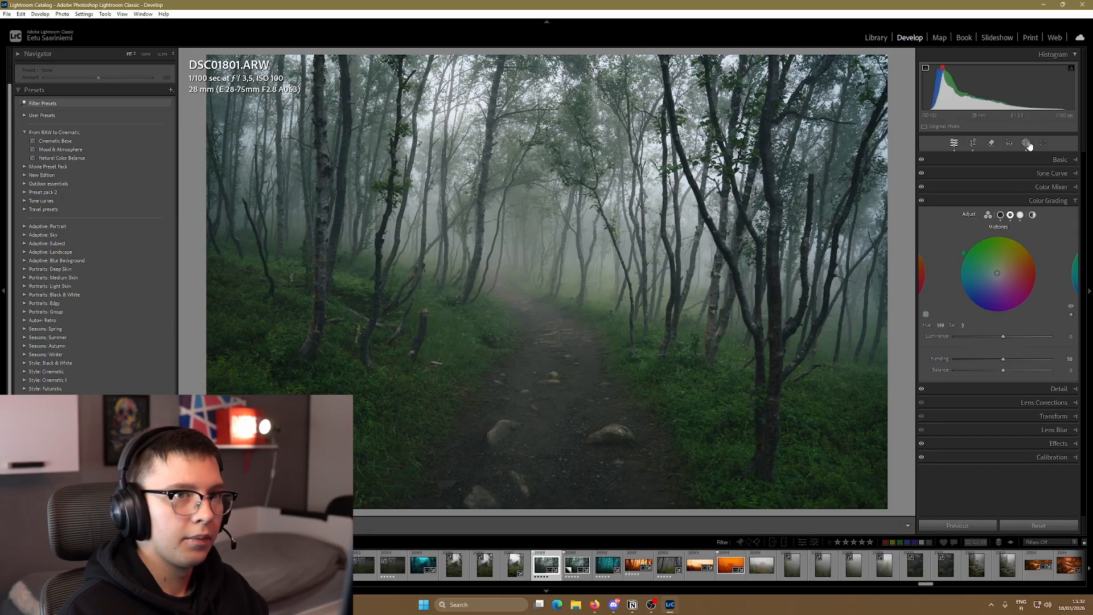
left_click(1026, 143)
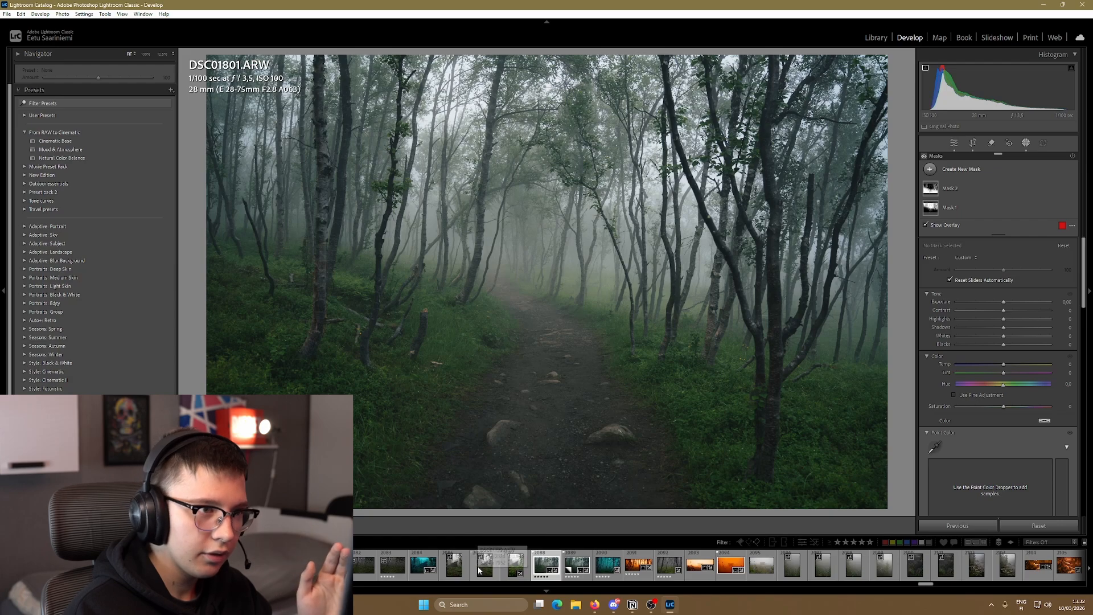
Browse the finished edits, including DSC01801 Copy 2, DSC01781, DSC01803, DSC01806 and DSC01802, to compare their color looks
left_click(580, 565)
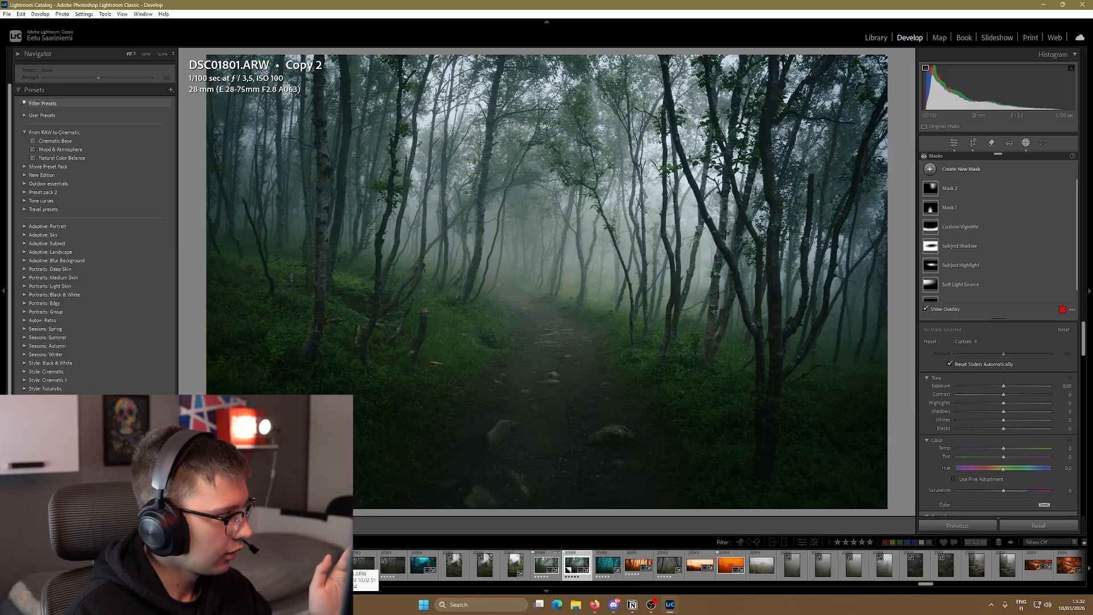
scroll(398, 567, "left", 4)
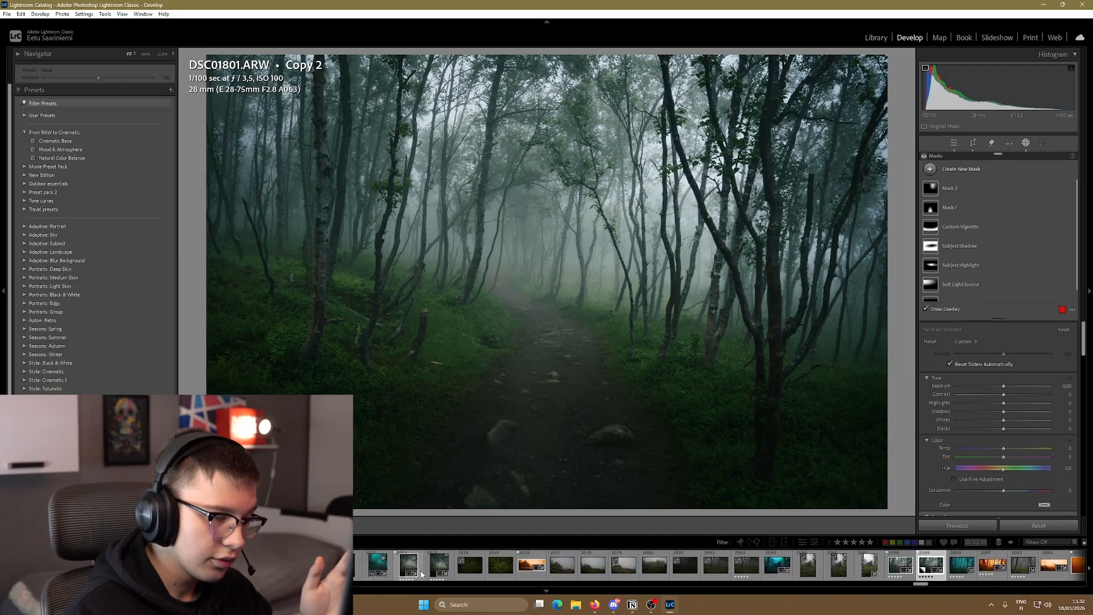
left_click(383, 568)
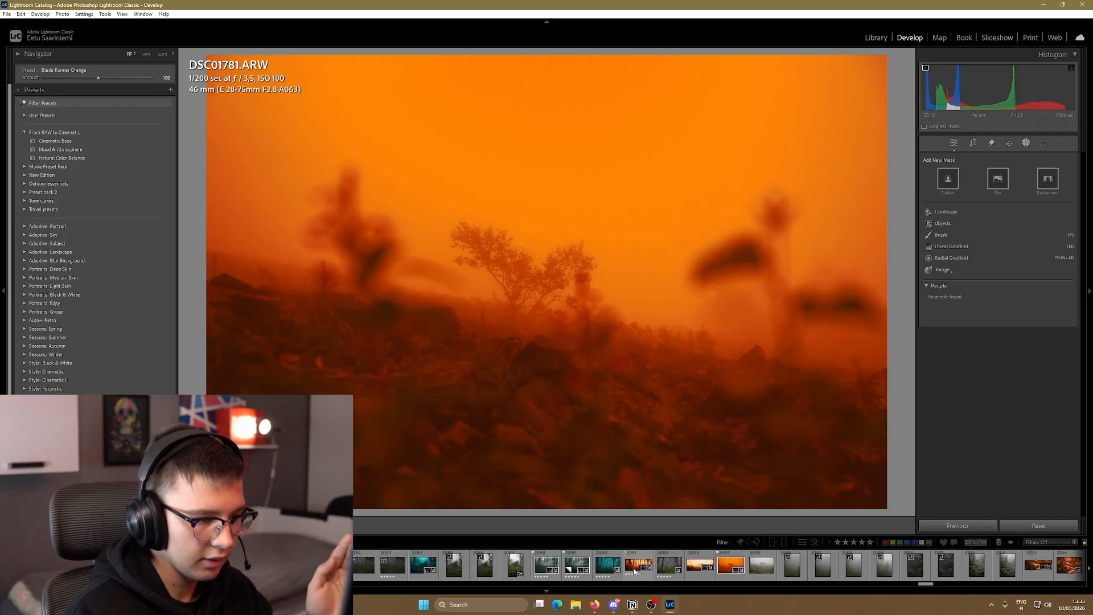
left_click(635, 568)
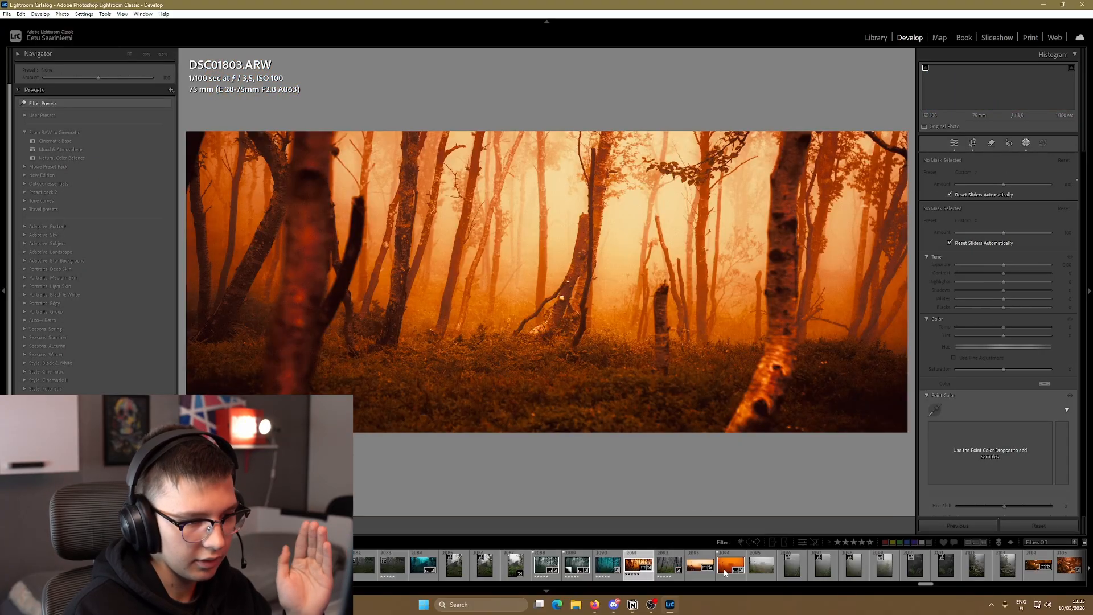
left_click(724, 569)
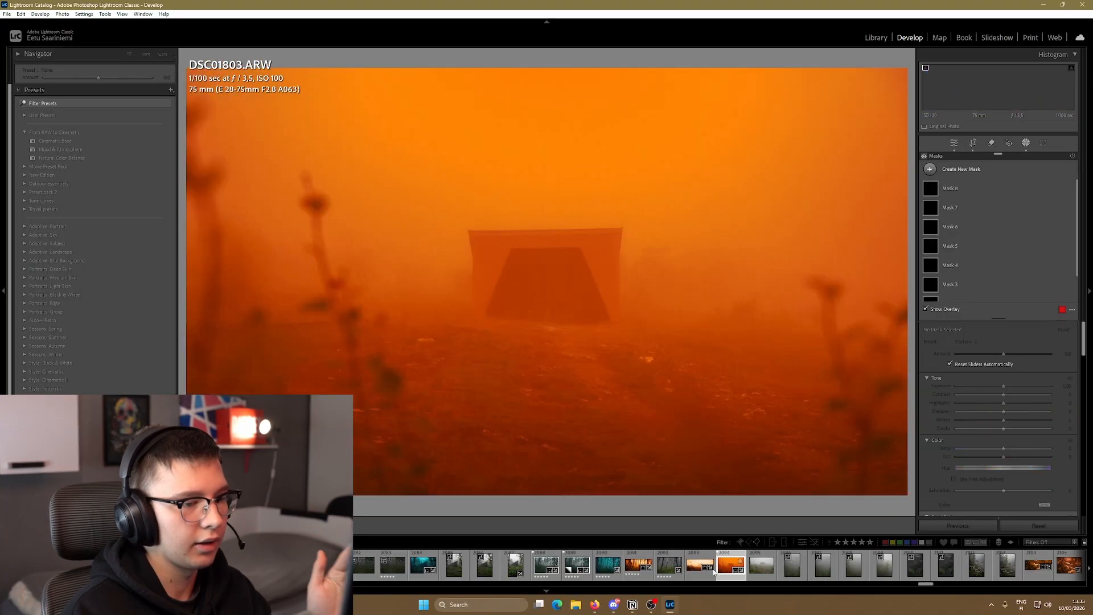
left_click(605, 572)
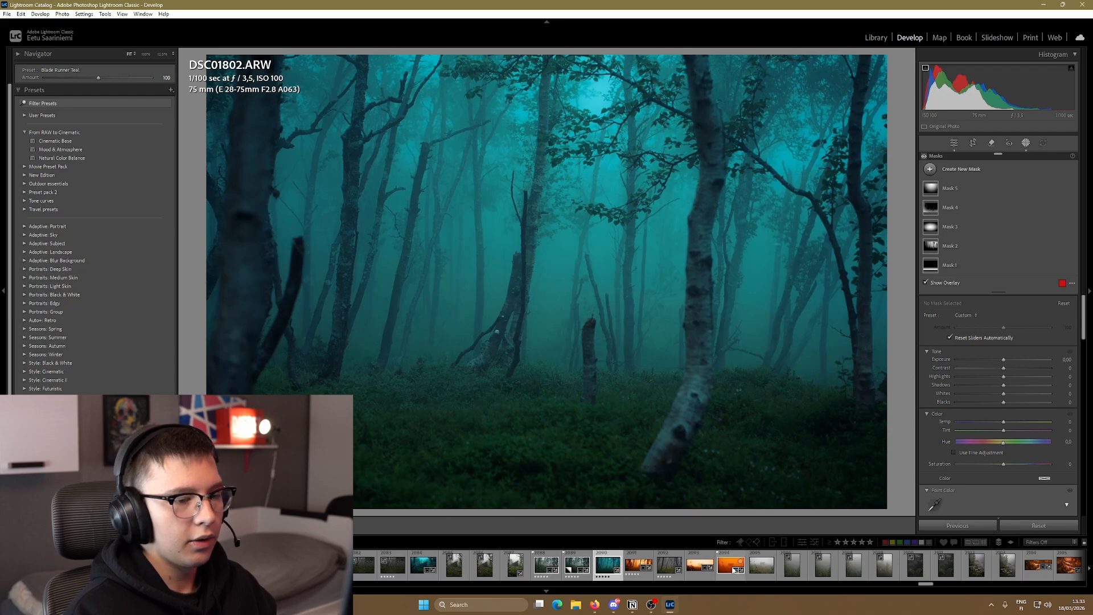
Open the orange photo DSC01806 and examine its red, green and blue tone curves
left_click(731, 567)
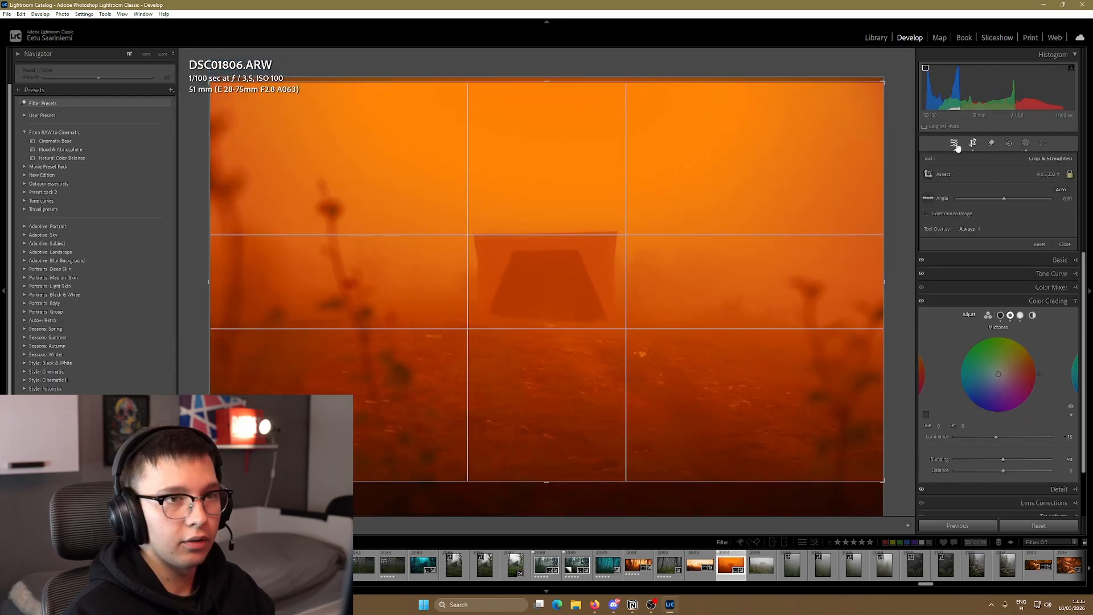
left_click(965, 144)
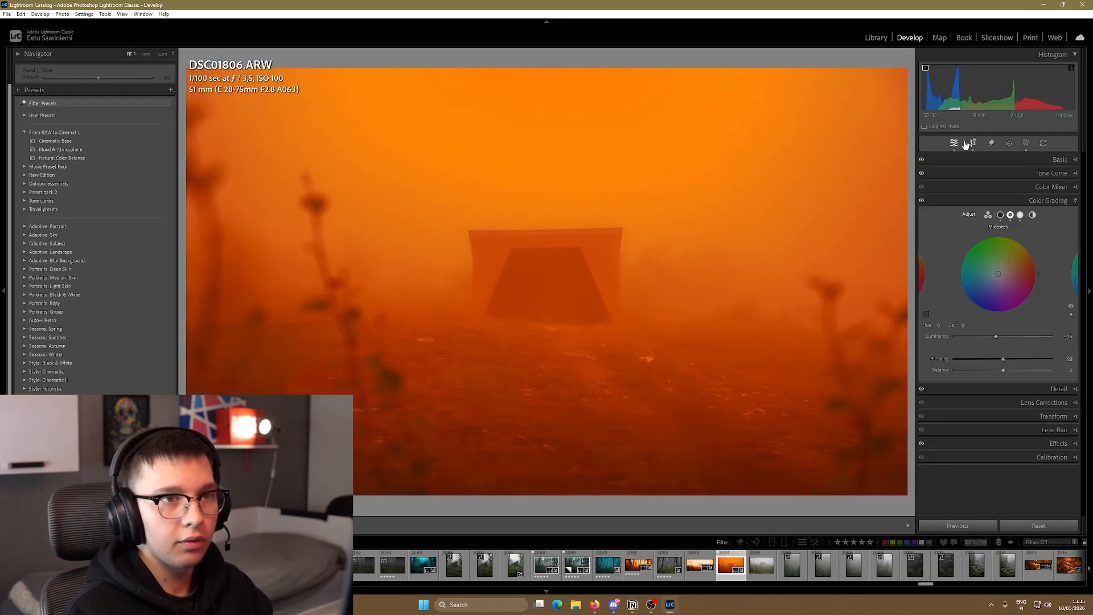
left_click(1053, 174)
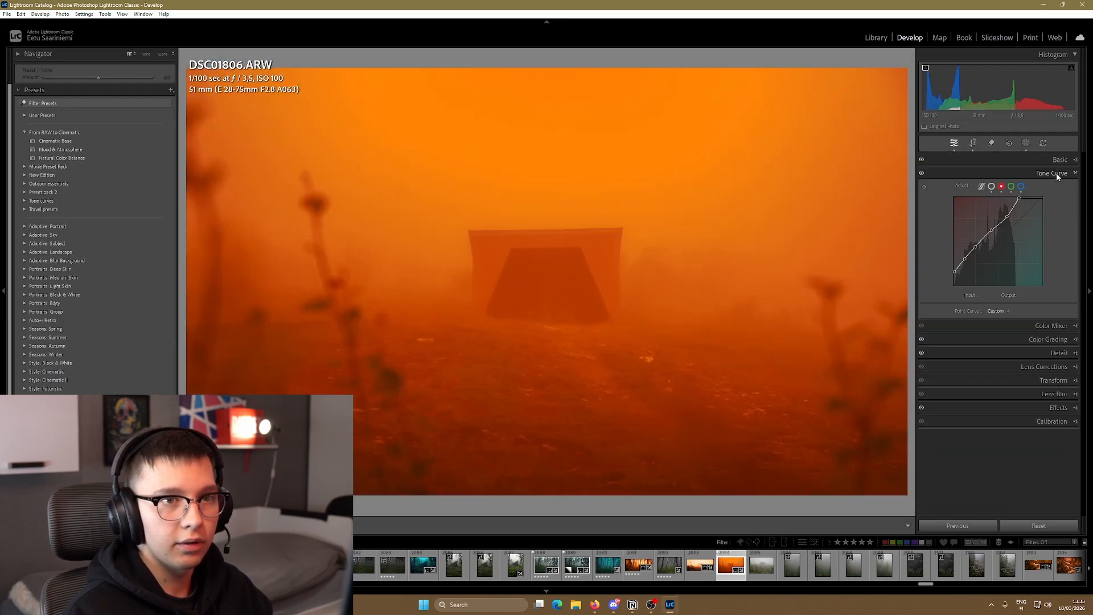
left_click(1012, 186)
left_click(1021, 186)
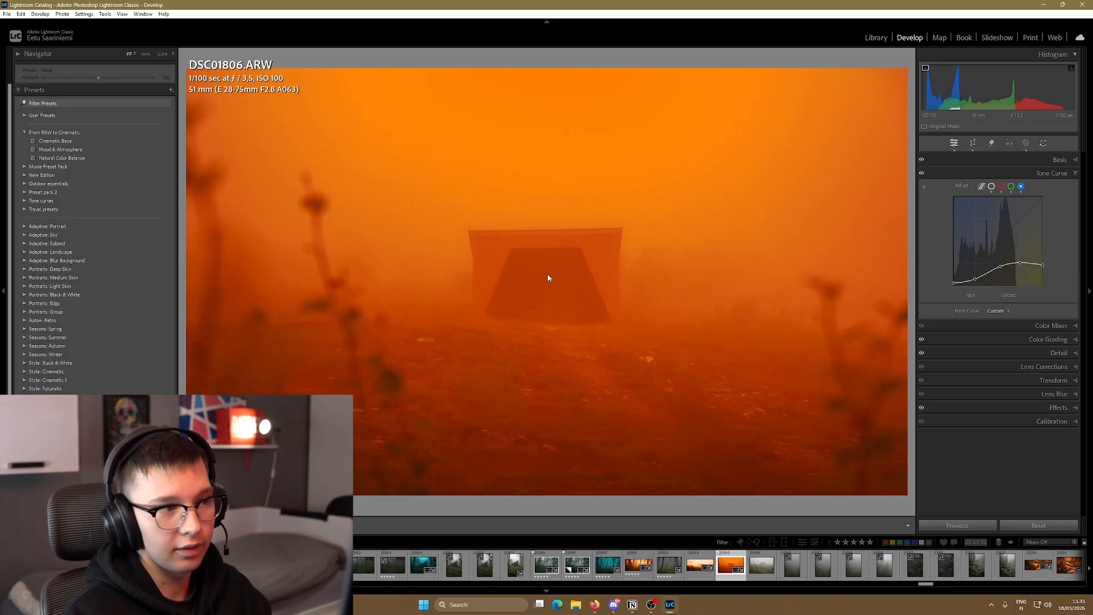
Compare DSC01806 with and without its tone curve several times, leaving the curve enabled
left_click(922, 173)
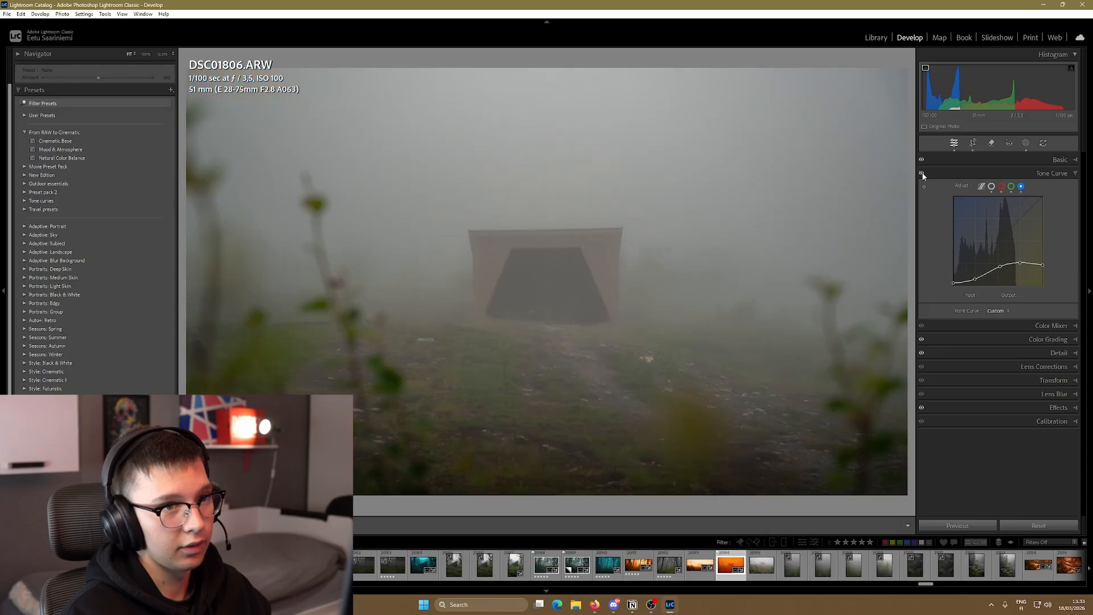
left_click(922, 173)
left_click(922, 173)
left_click(922, 173)
left_click(923, 173)
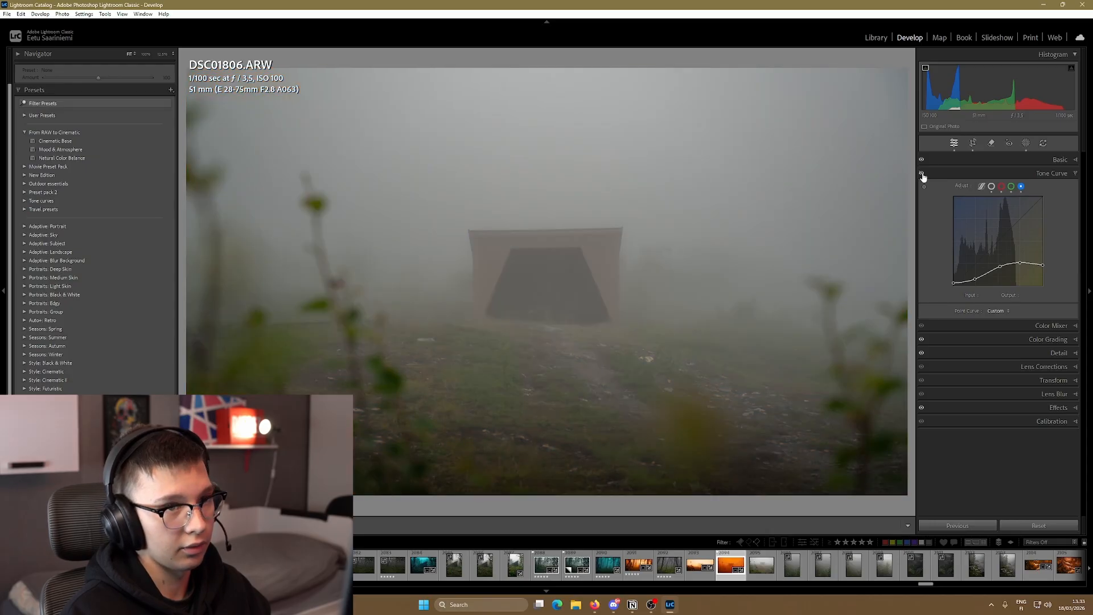
left_click(923, 173)
left_click(922, 173)
left_click(922, 173)
left_click(922, 173)
left_click(922, 173)
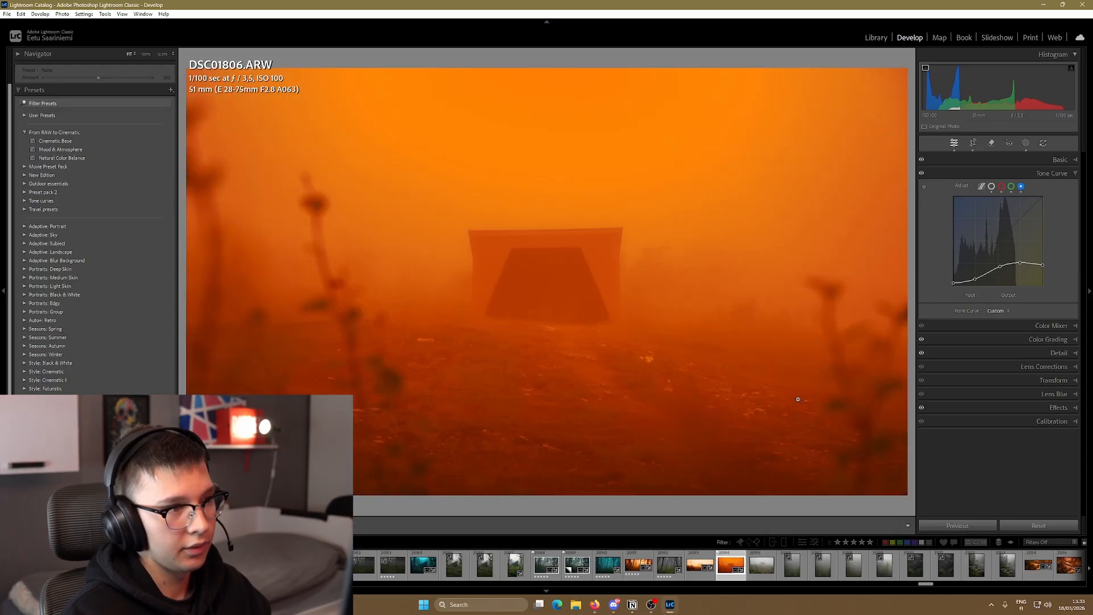
Open the teal forest photo DSC01802, preview it without its tone curve, and examine its green and red channel curves
left_click(602, 565)
left_click(922, 173)
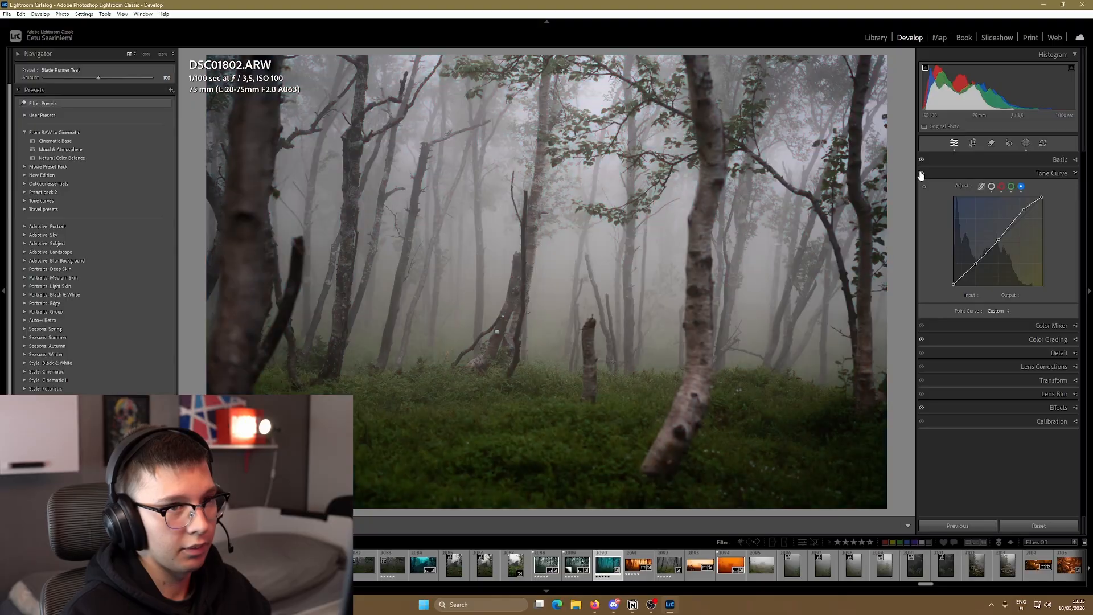
left_click(922, 173)
left_click(1011, 187)
left_click(1002, 187)
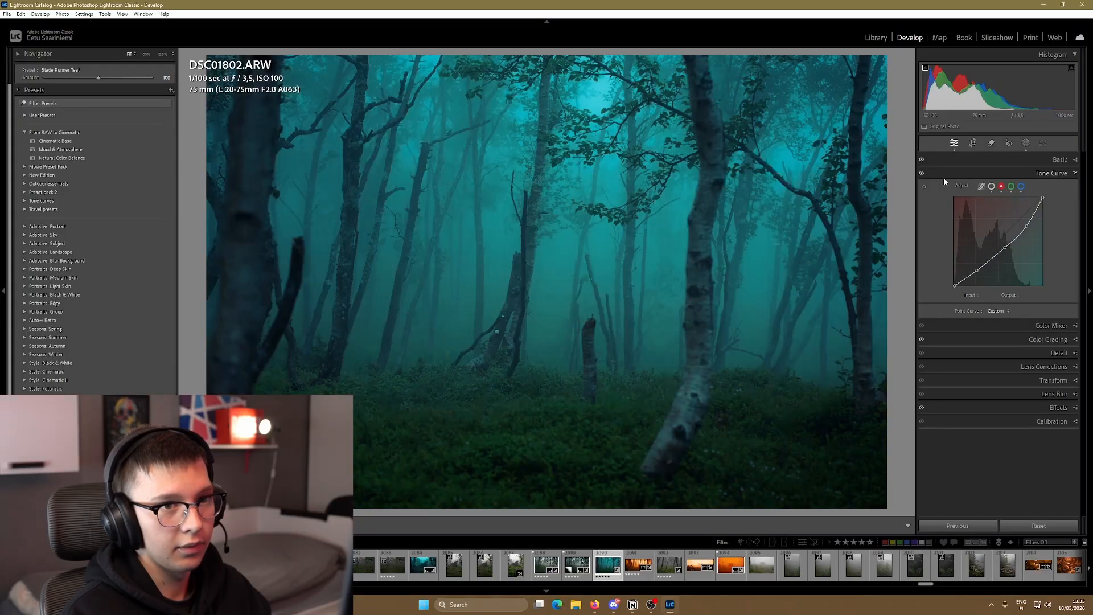
Compare DSC01802 repeatedly with and without its tone curve, leave the curve enabled, and return to DSC01801 Copy 2
left_click(922, 173)
left_click(922, 173)
left_click(922, 173)
left_click(922, 173)
left_click(922, 173)
left_click(922, 173)
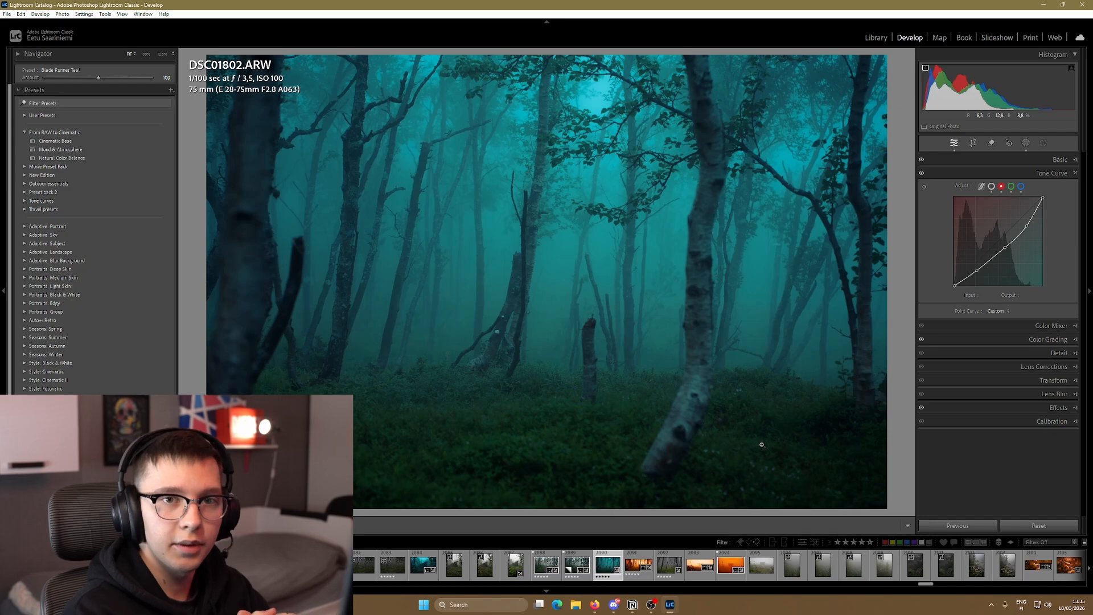
key("Left")
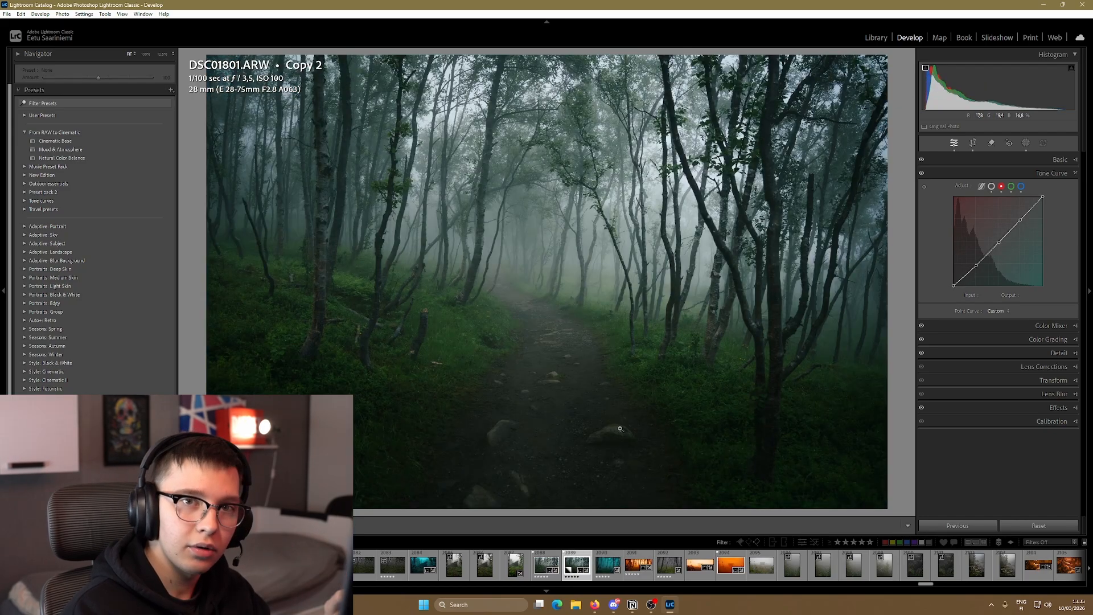